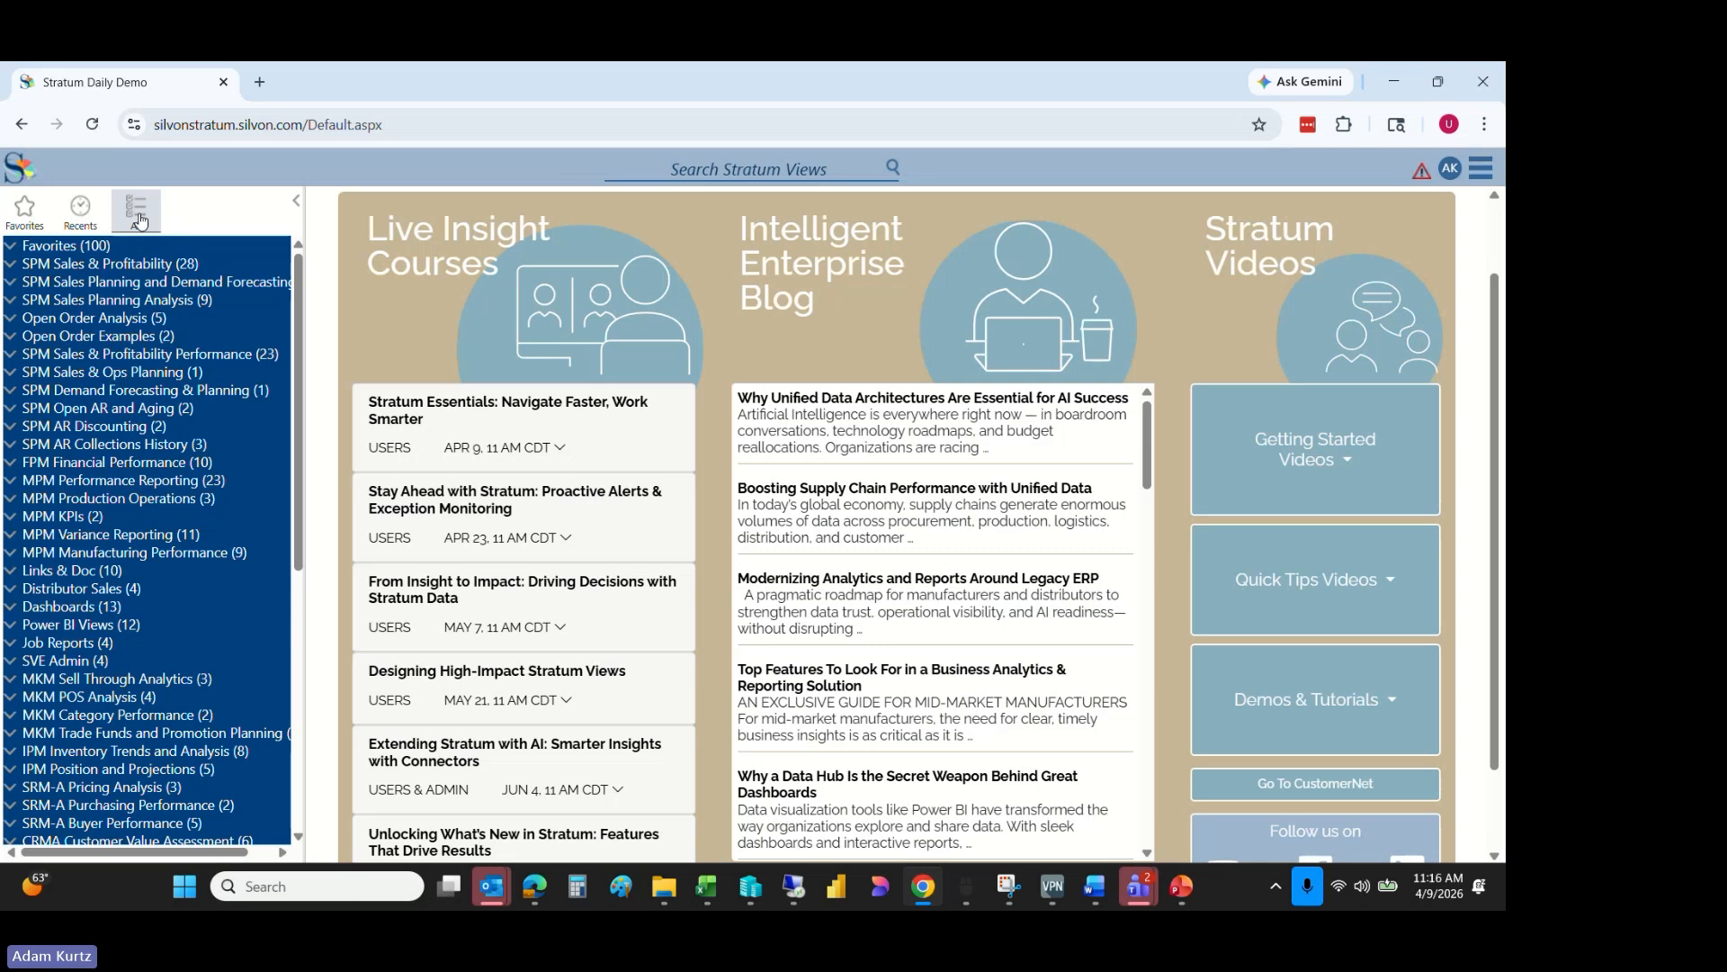
# - Look through the views listed under SPM Sales & Profitability, SPM Sales Planning Analysis and SPM AR Collections History
pyautogui.click(144, 262)
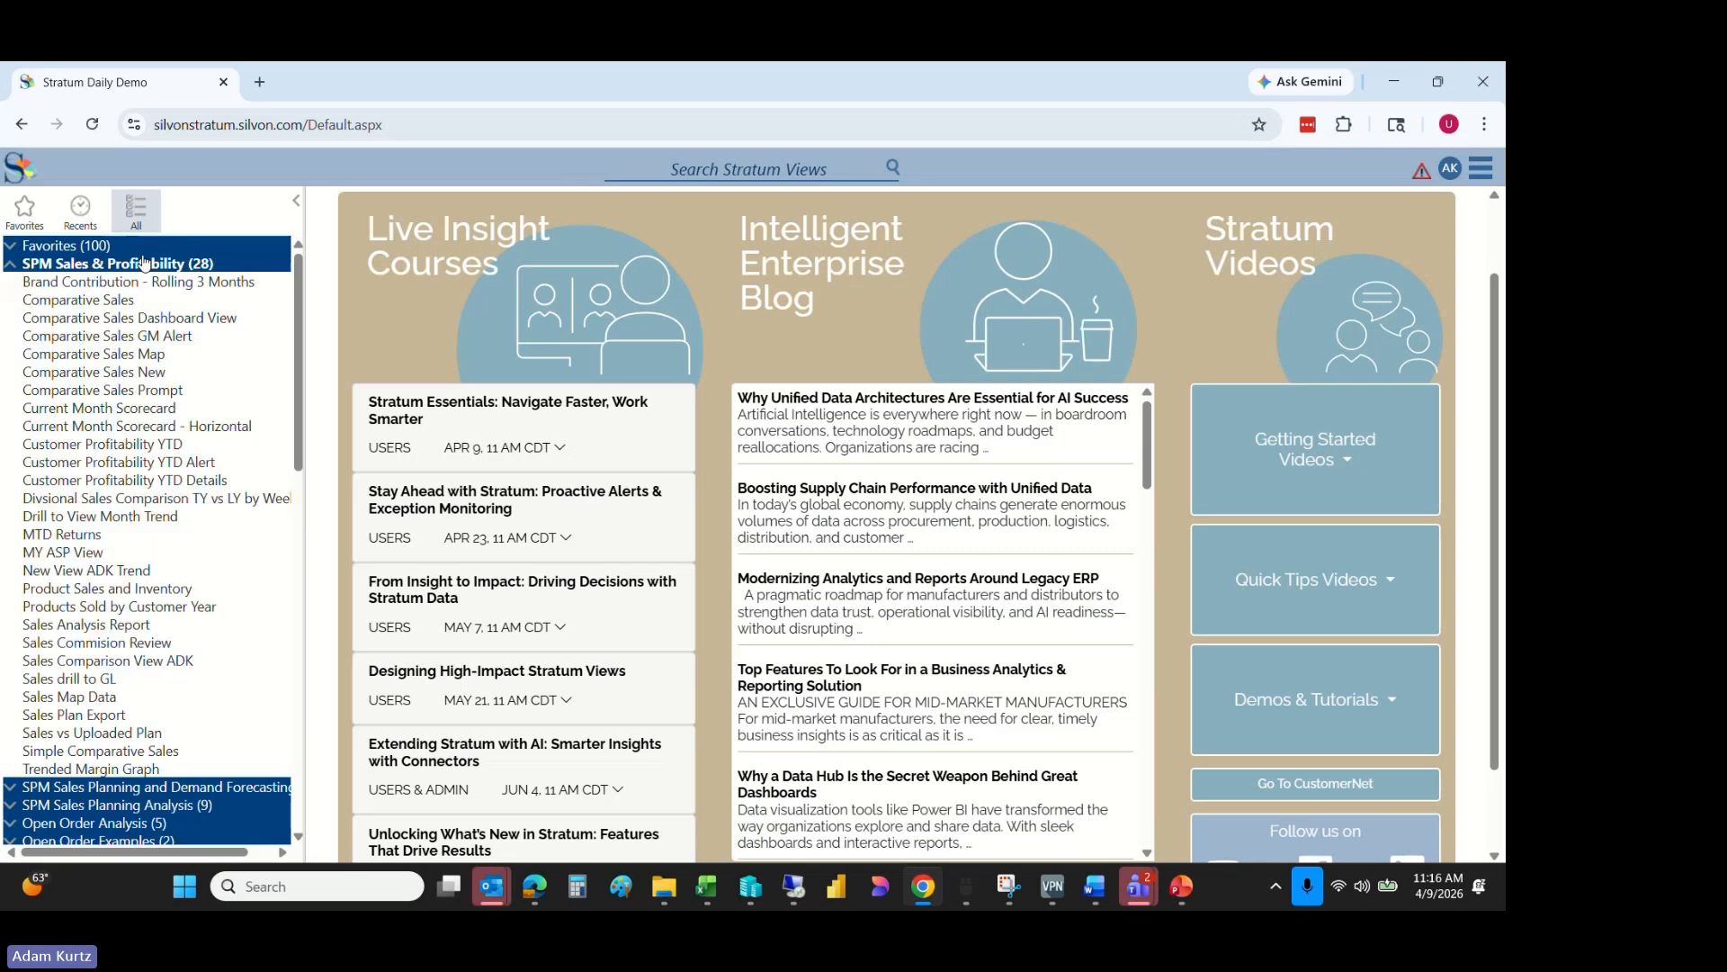
pyautogui.click(144, 262)
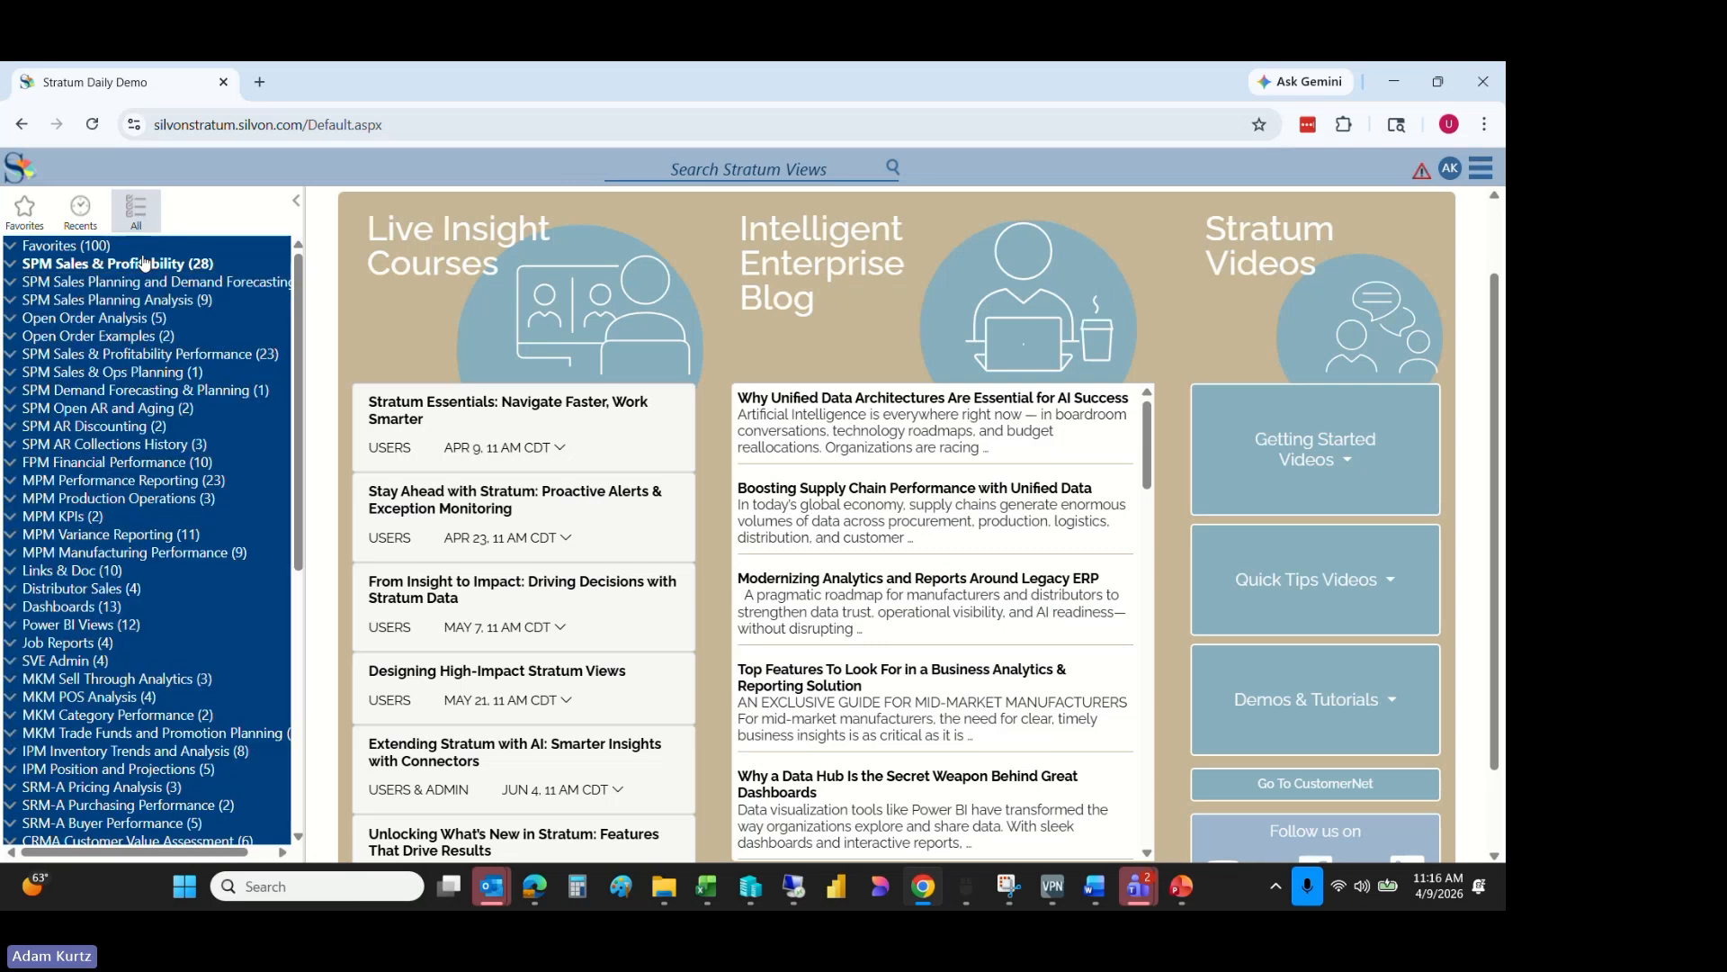
pyautogui.click(144, 300)
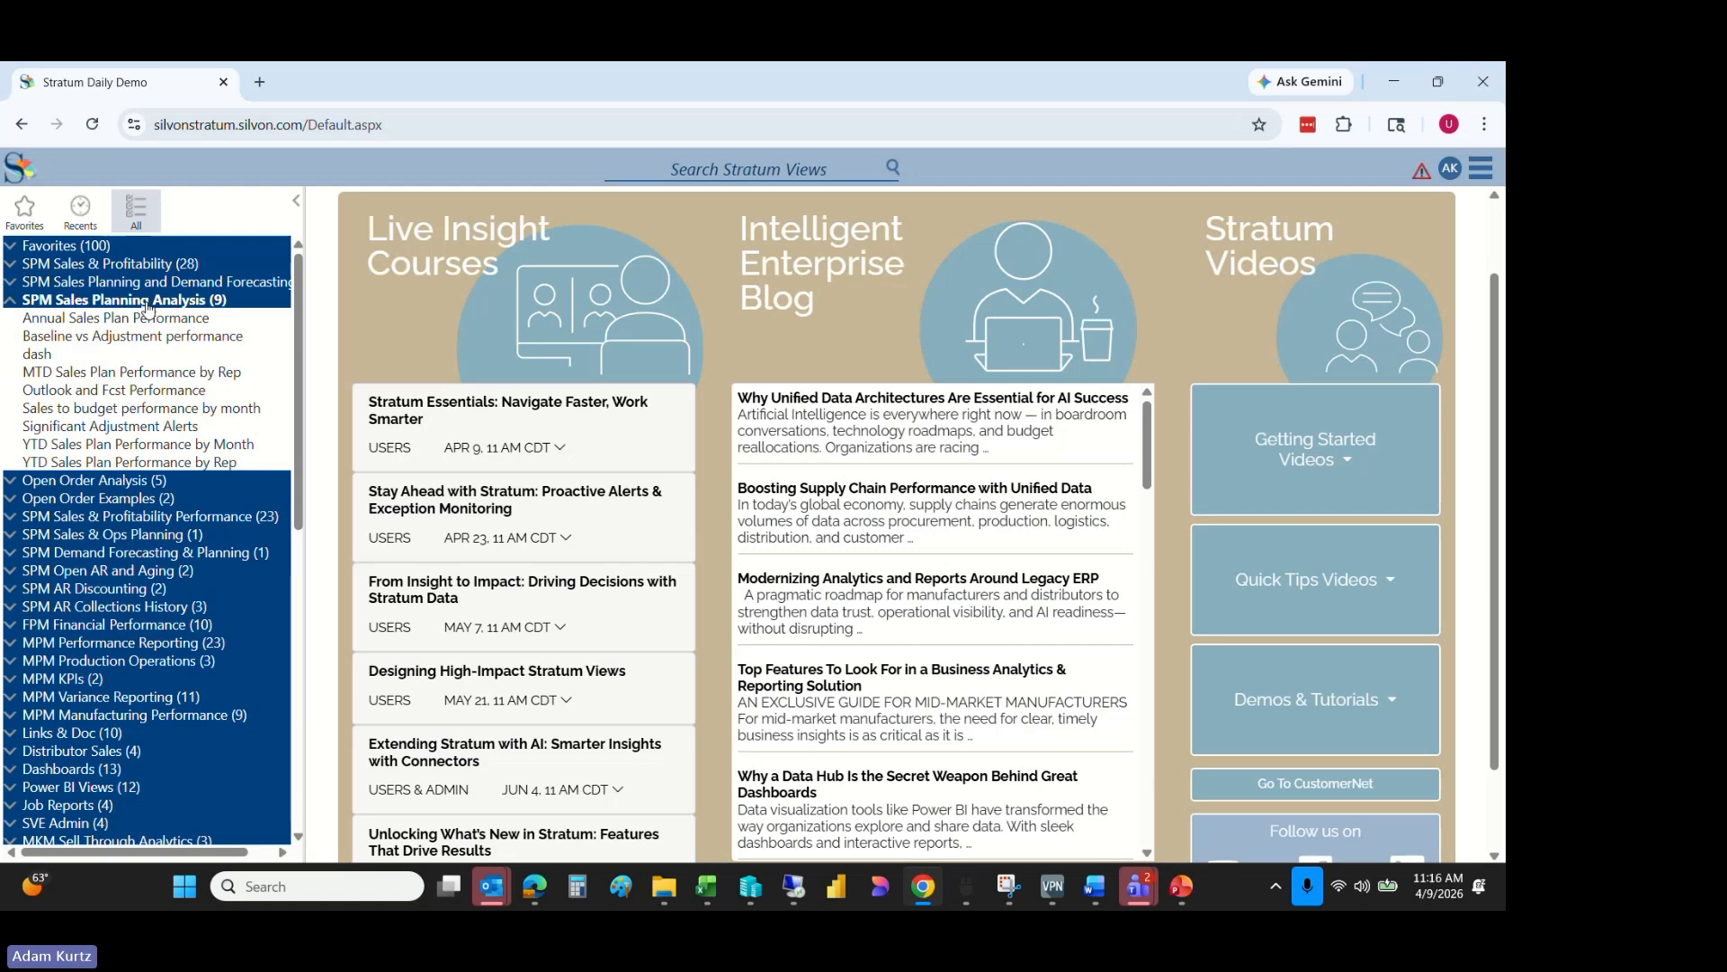
pyautogui.click(148, 301)
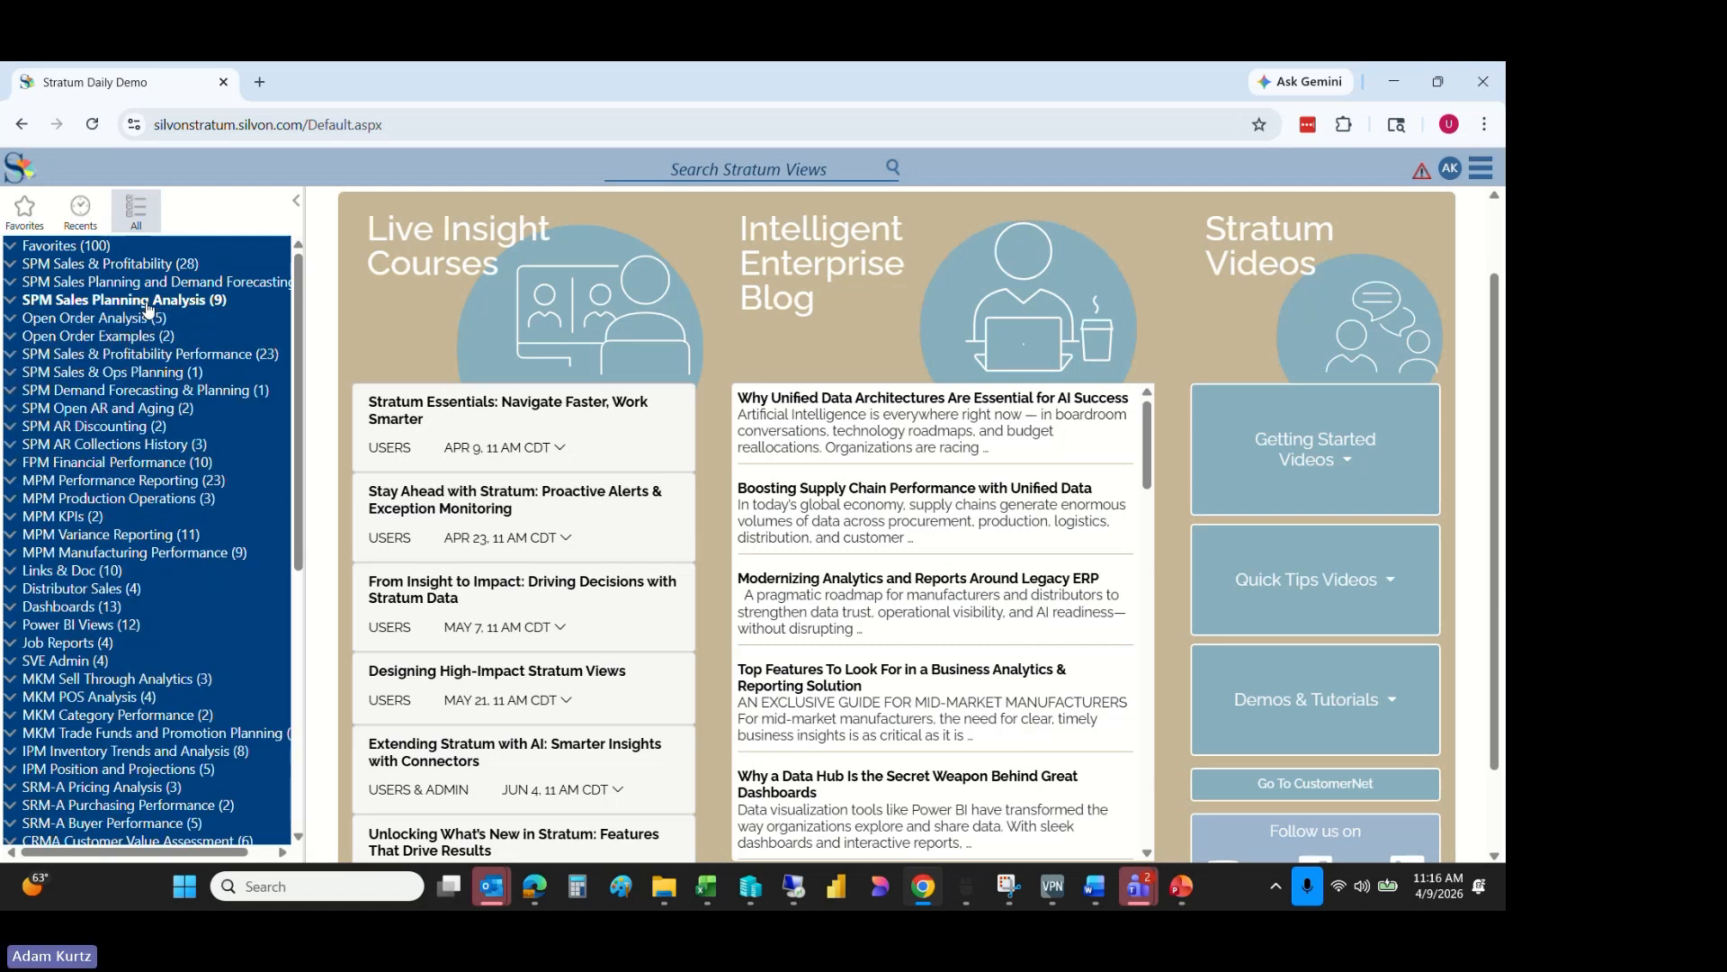
pyautogui.click(126, 444)
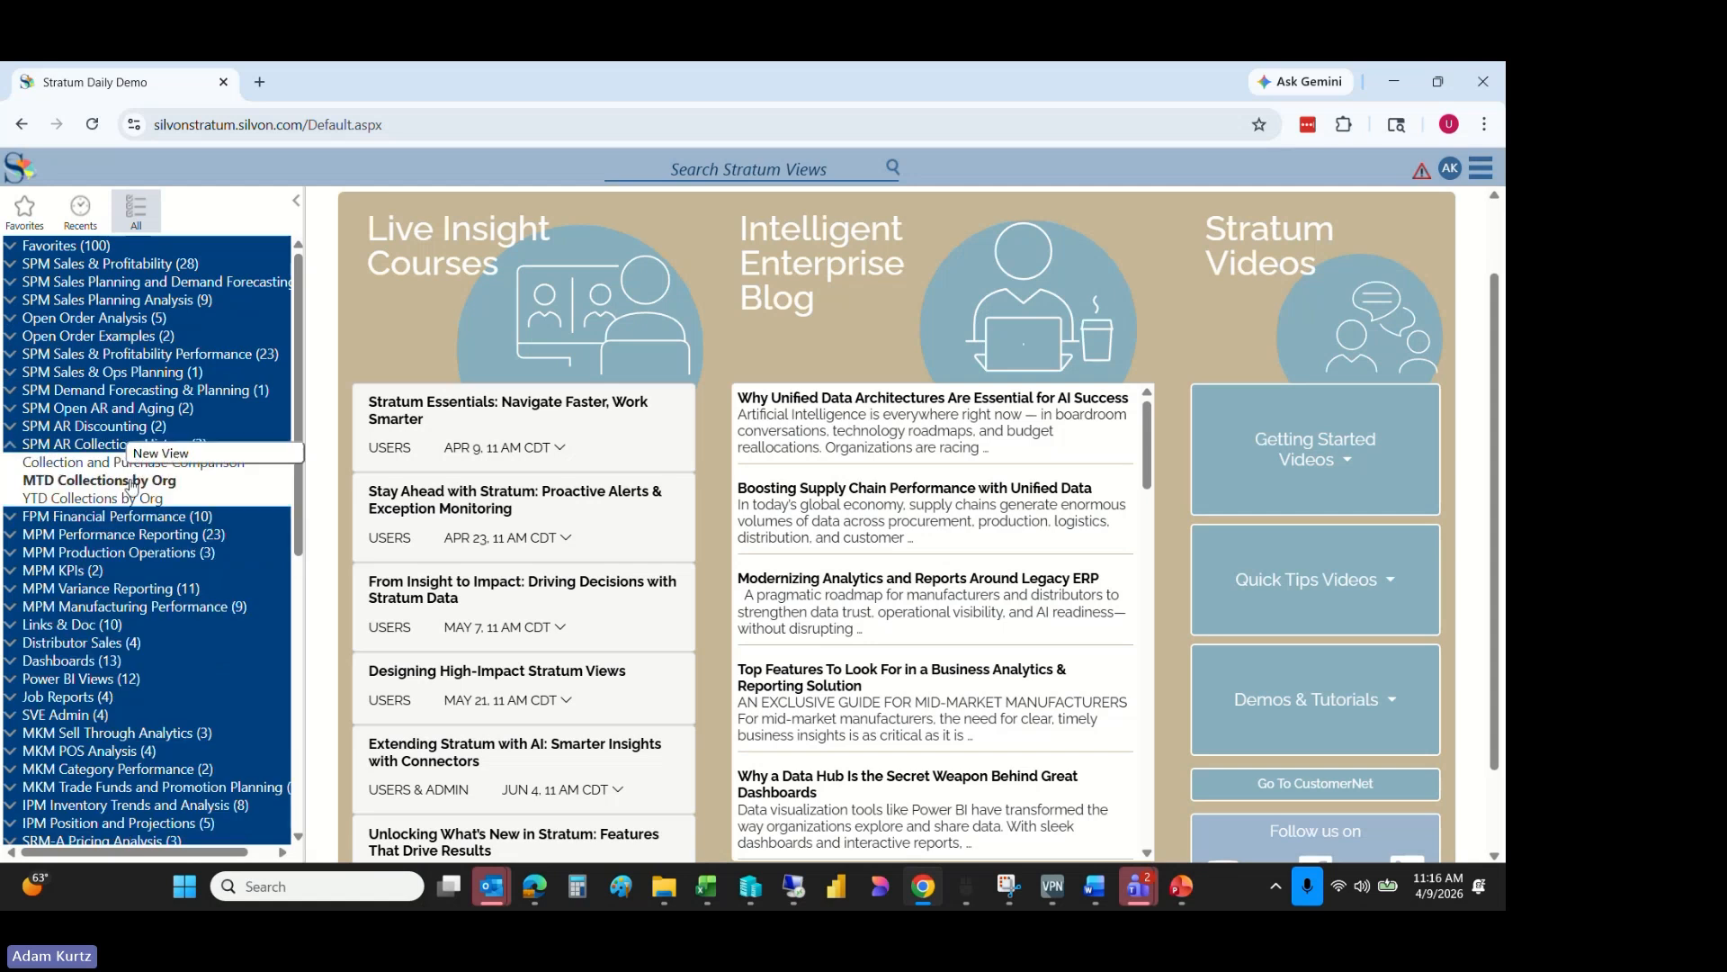
pyautogui.click(90, 444)
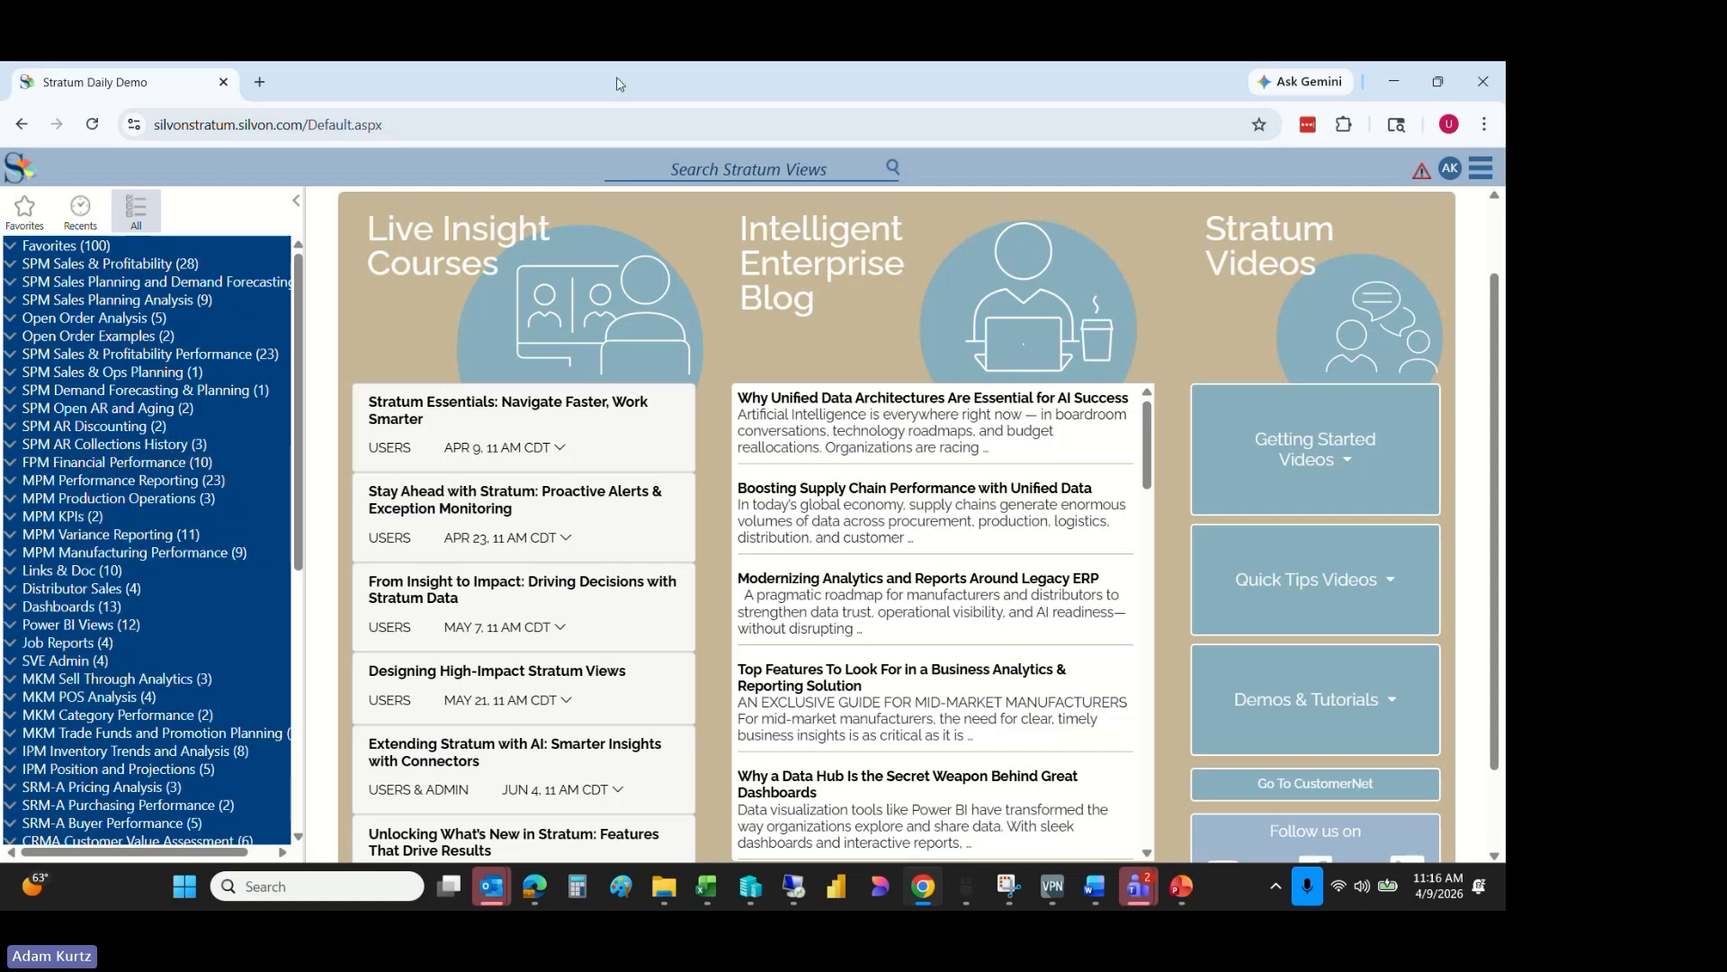
# - Search the Stratum views for "gross margin" and select the PBI - Monthly Sales & Gross Margin view
pyautogui.click(669, 164)
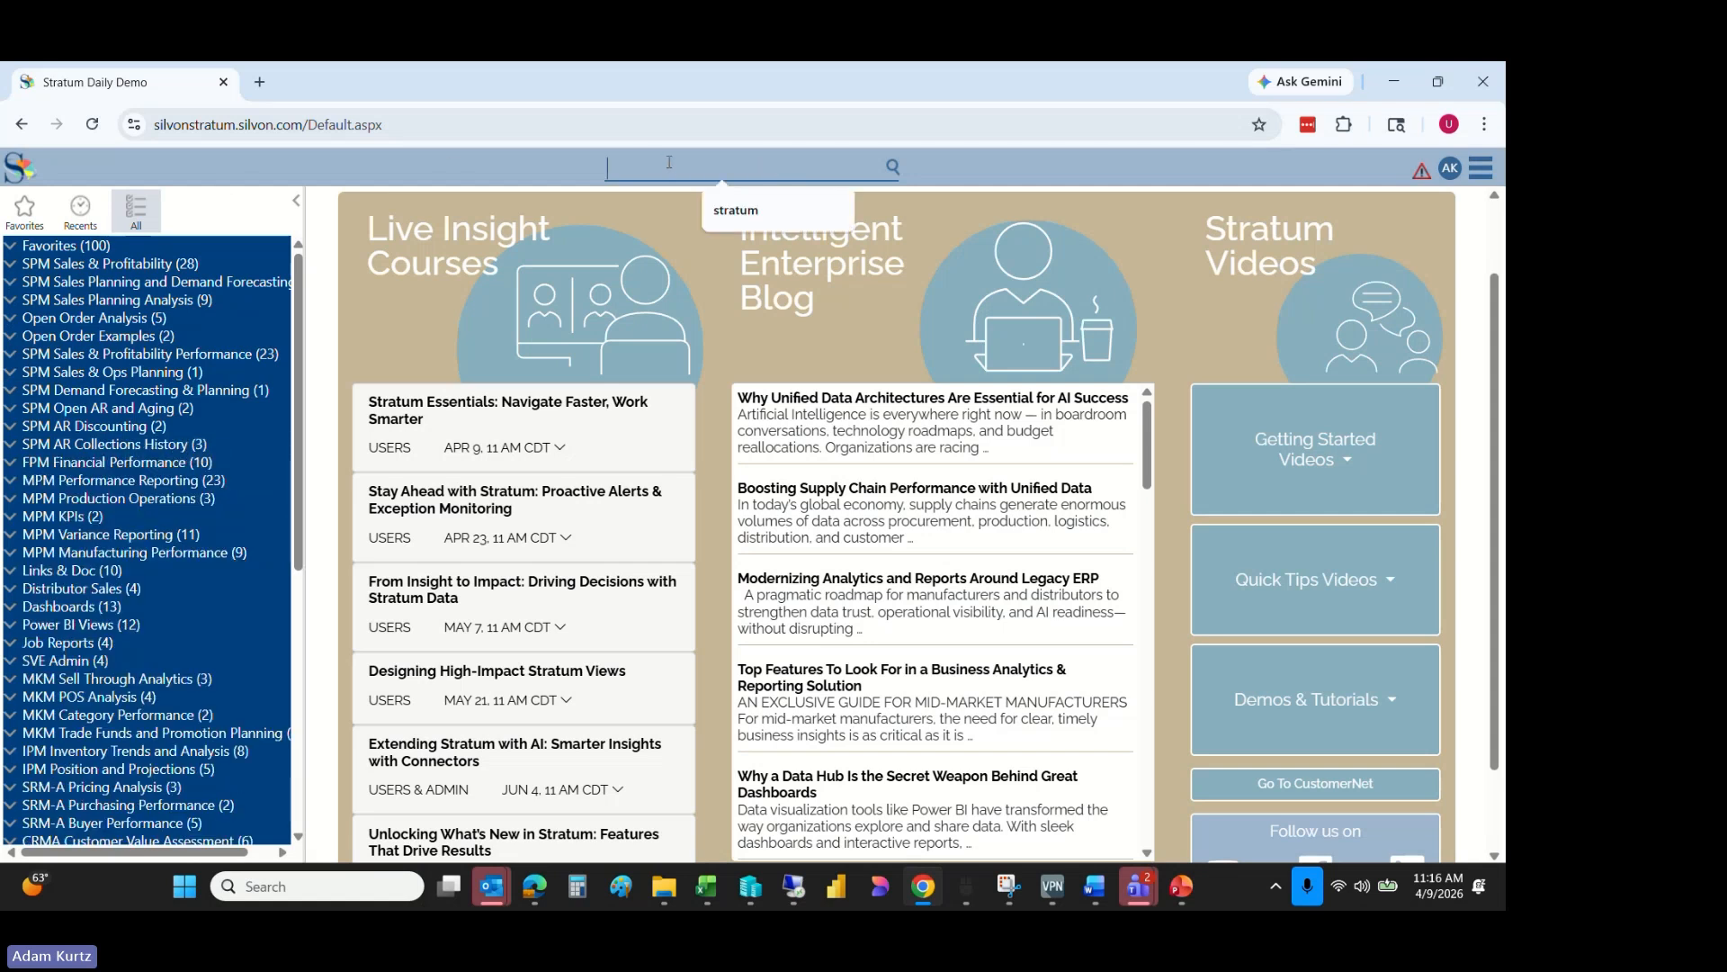
pyautogui.write('uni')
pyautogui.press('BackSpace')
pyautogui.press('BackSpace')
pyautogui.press('BackSpace')
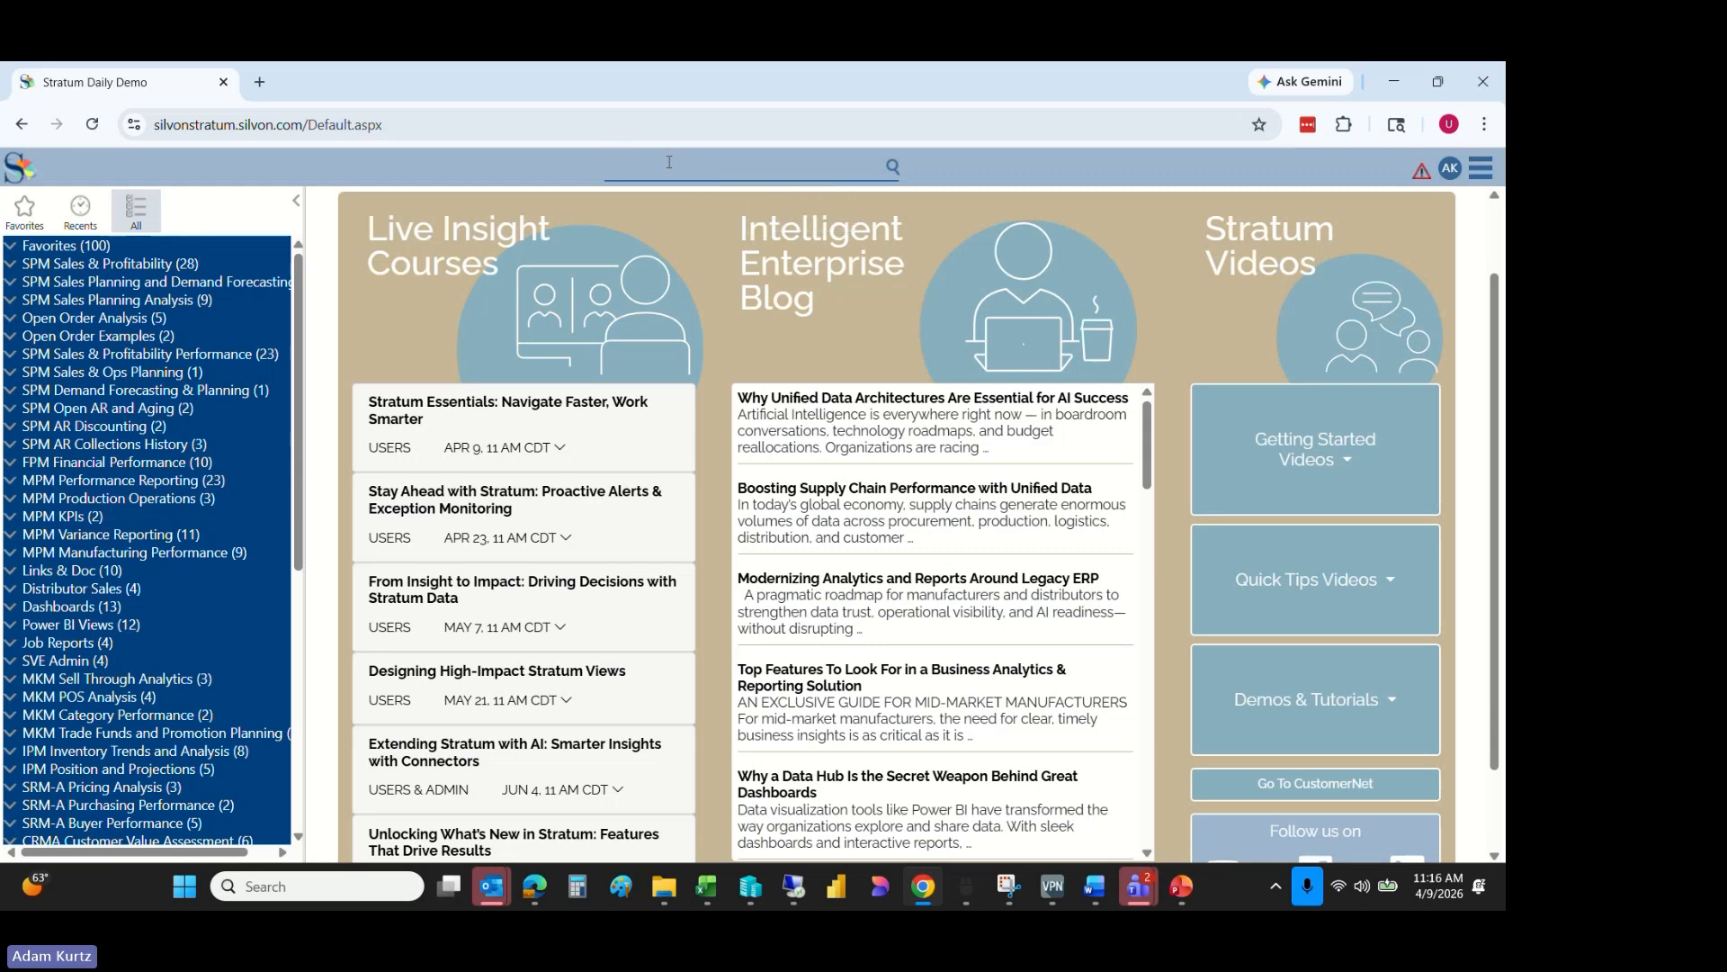
pyautogui.write('gross margin')
pyautogui.press('Return')
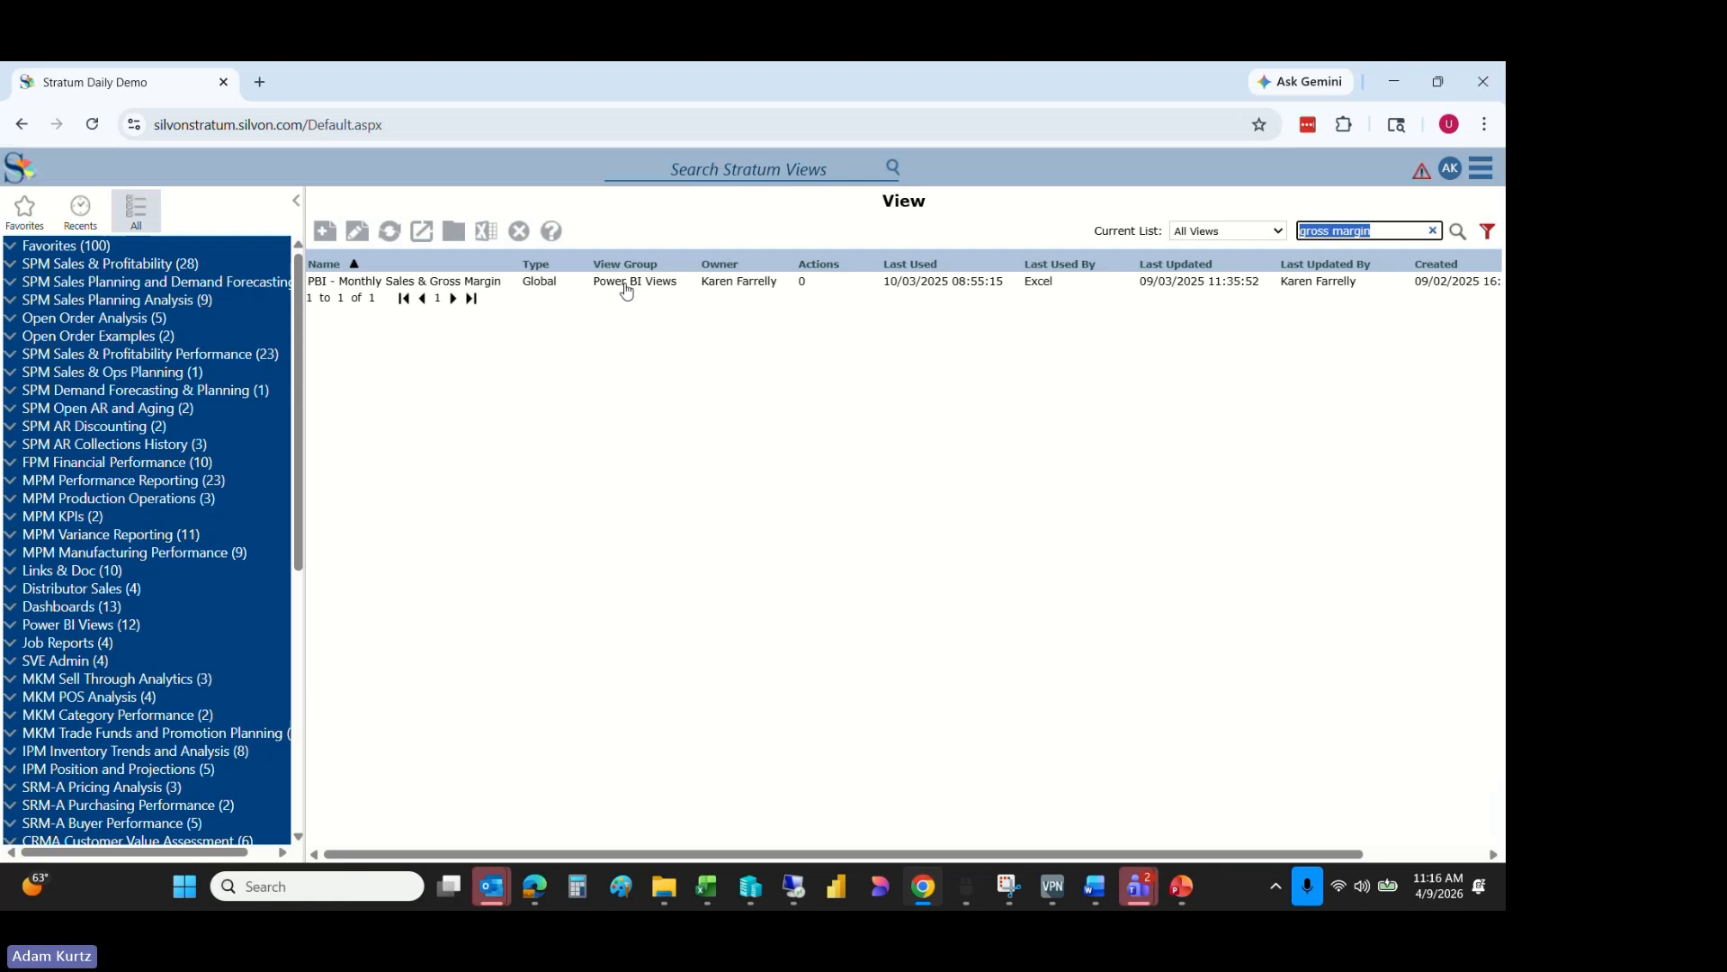
pyautogui.click(503, 286)
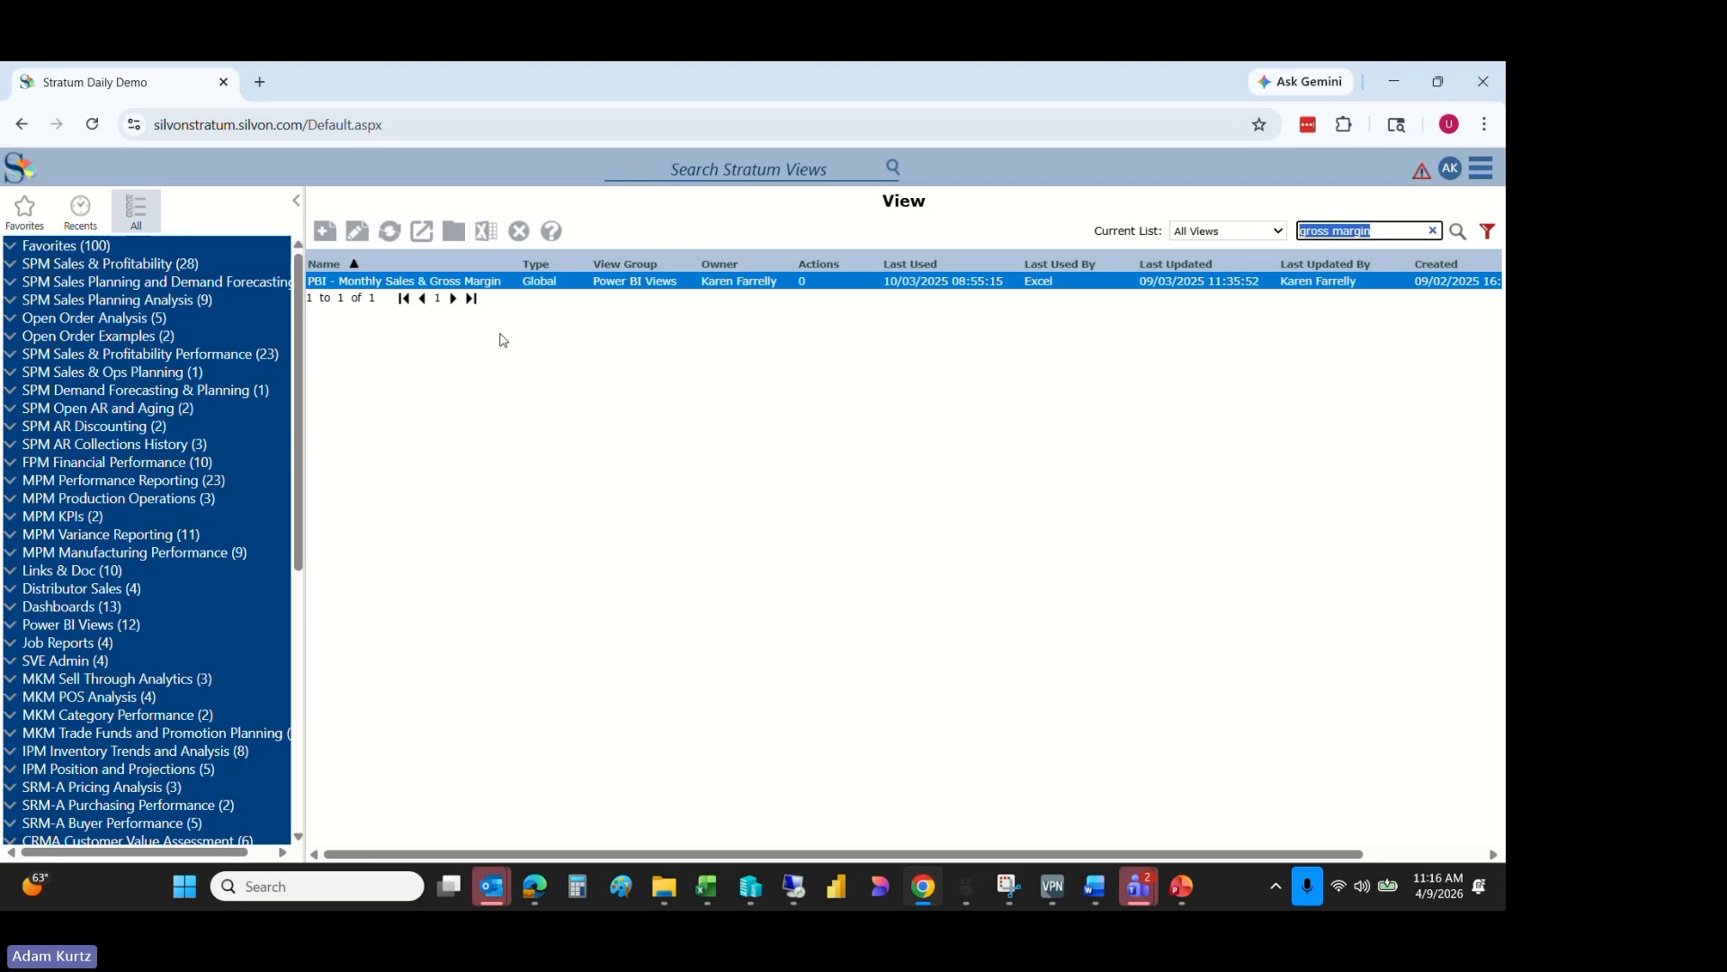
# - Search the Stratum views for "orders" and open the Open Orders Review by Customer view
pyautogui.click(684, 168)
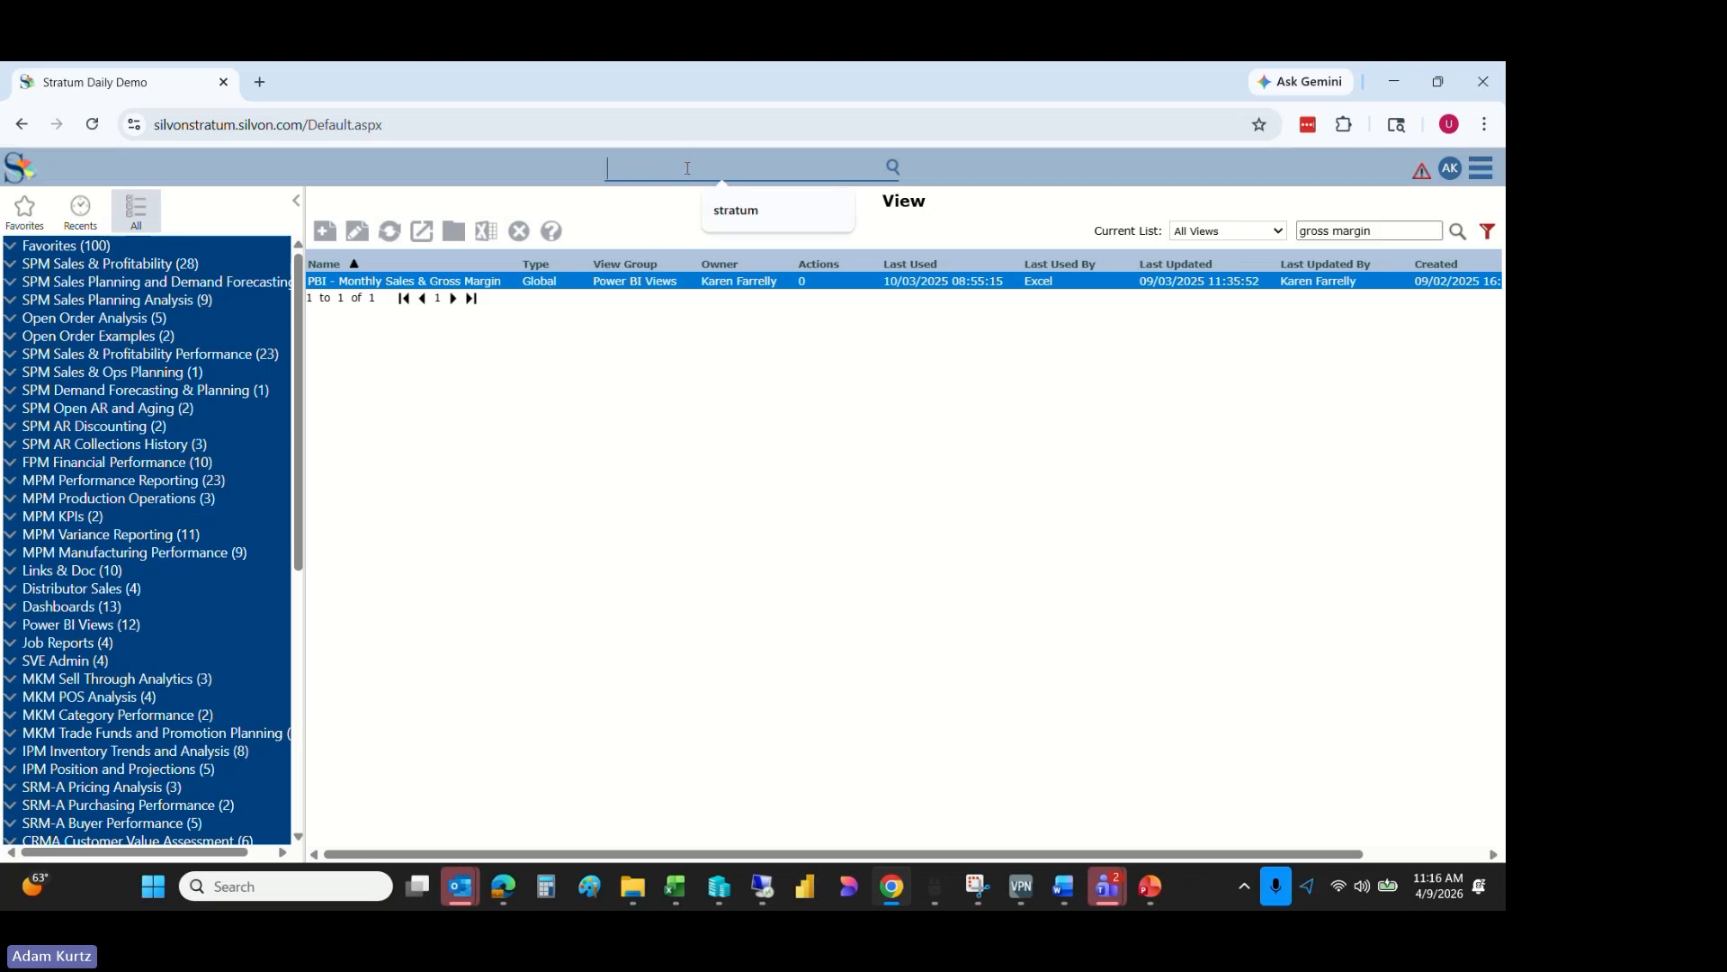
pyautogui.write('orders')
pyautogui.press('Return')
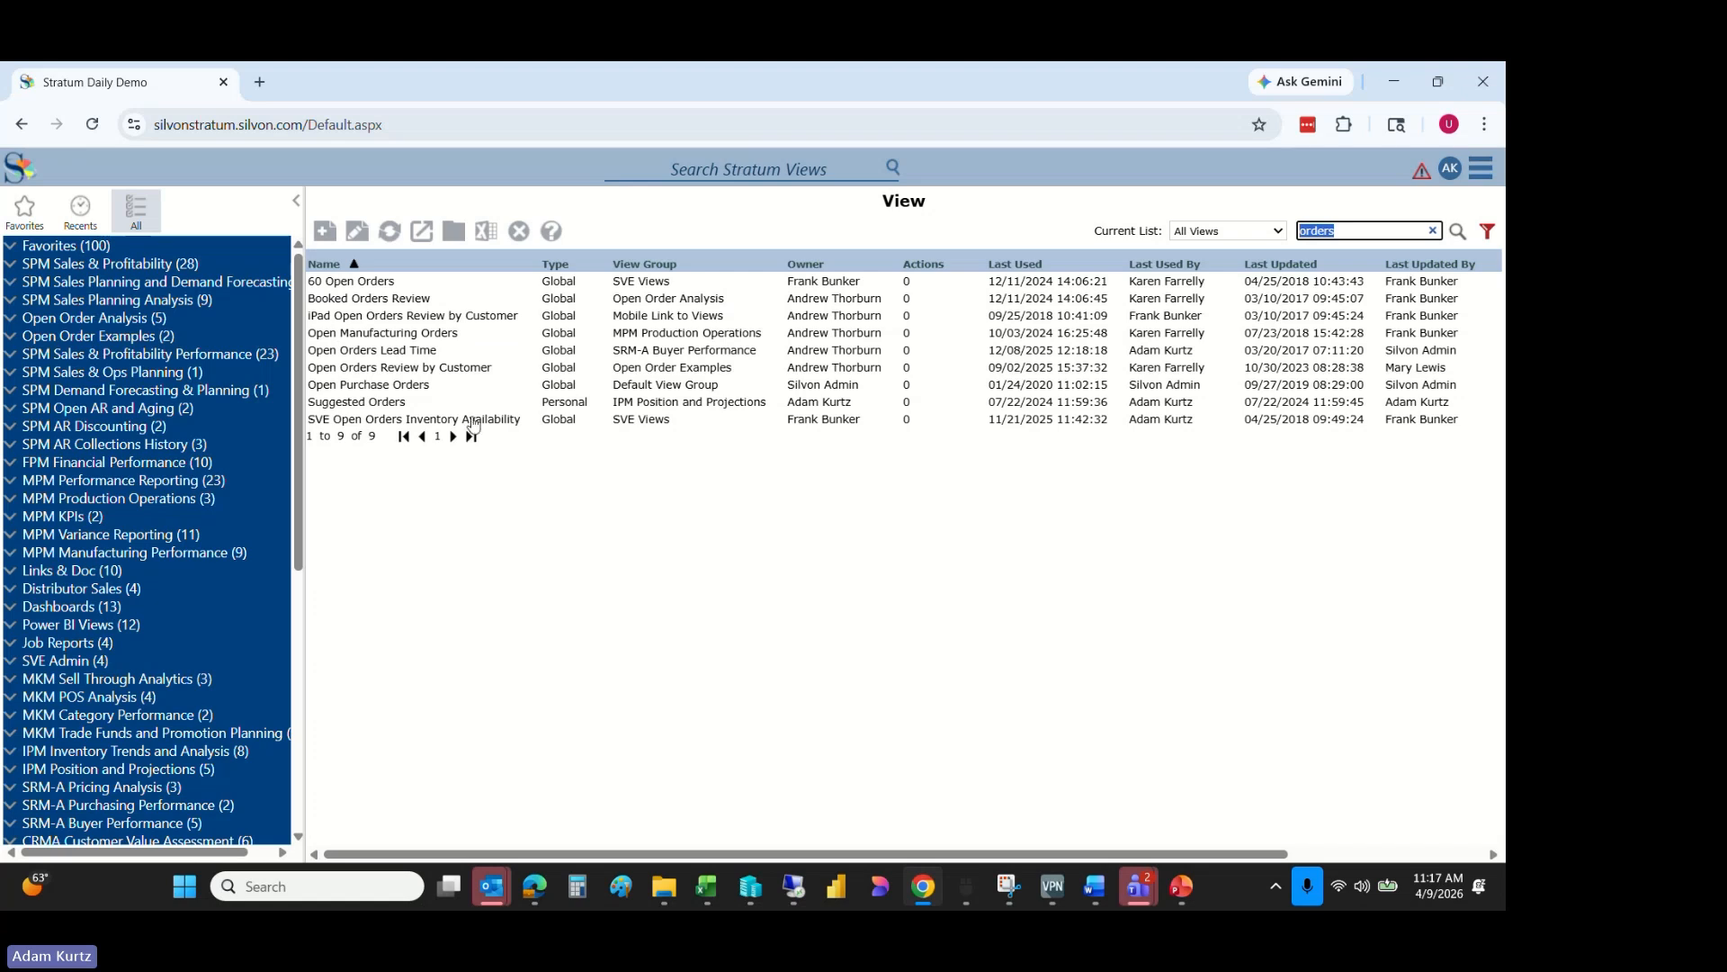
pyautogui.click(630, 371)
pyautogui.doubleClick(630, 371)
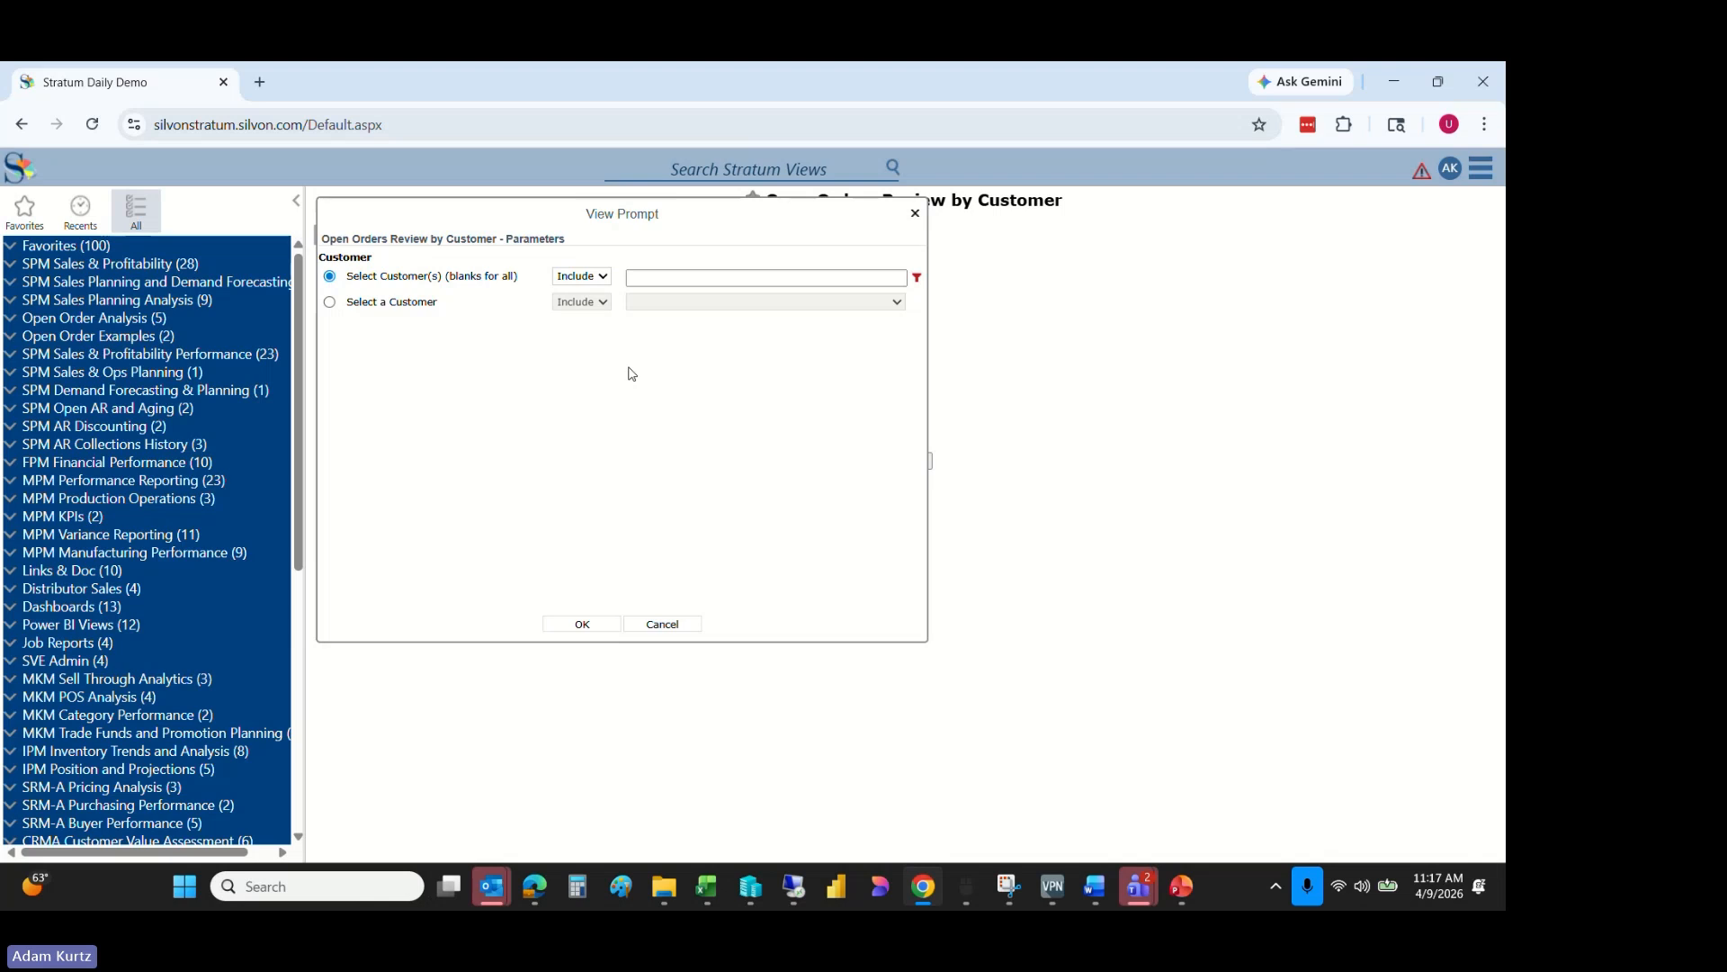
# - Include the customers from Auburn Providers through Harrington's -- Eastern in the view prompt, and recheck the member selection
pyautogui.click(807, 281)
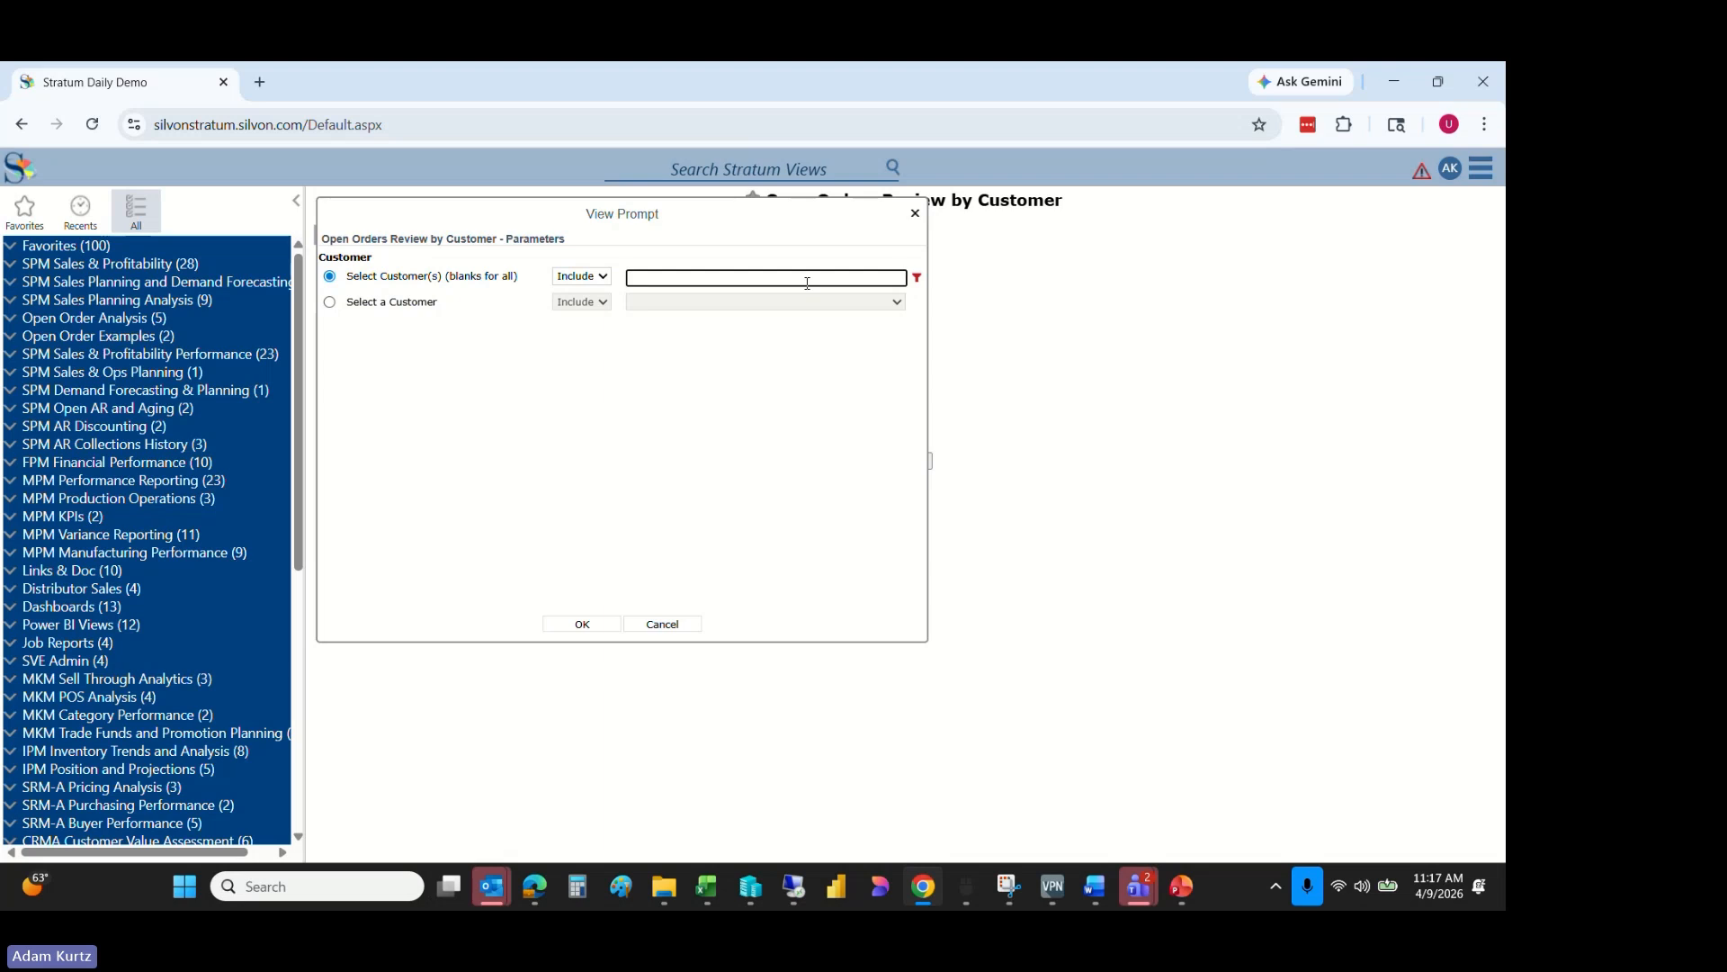
pyautogui.click(916, 280)
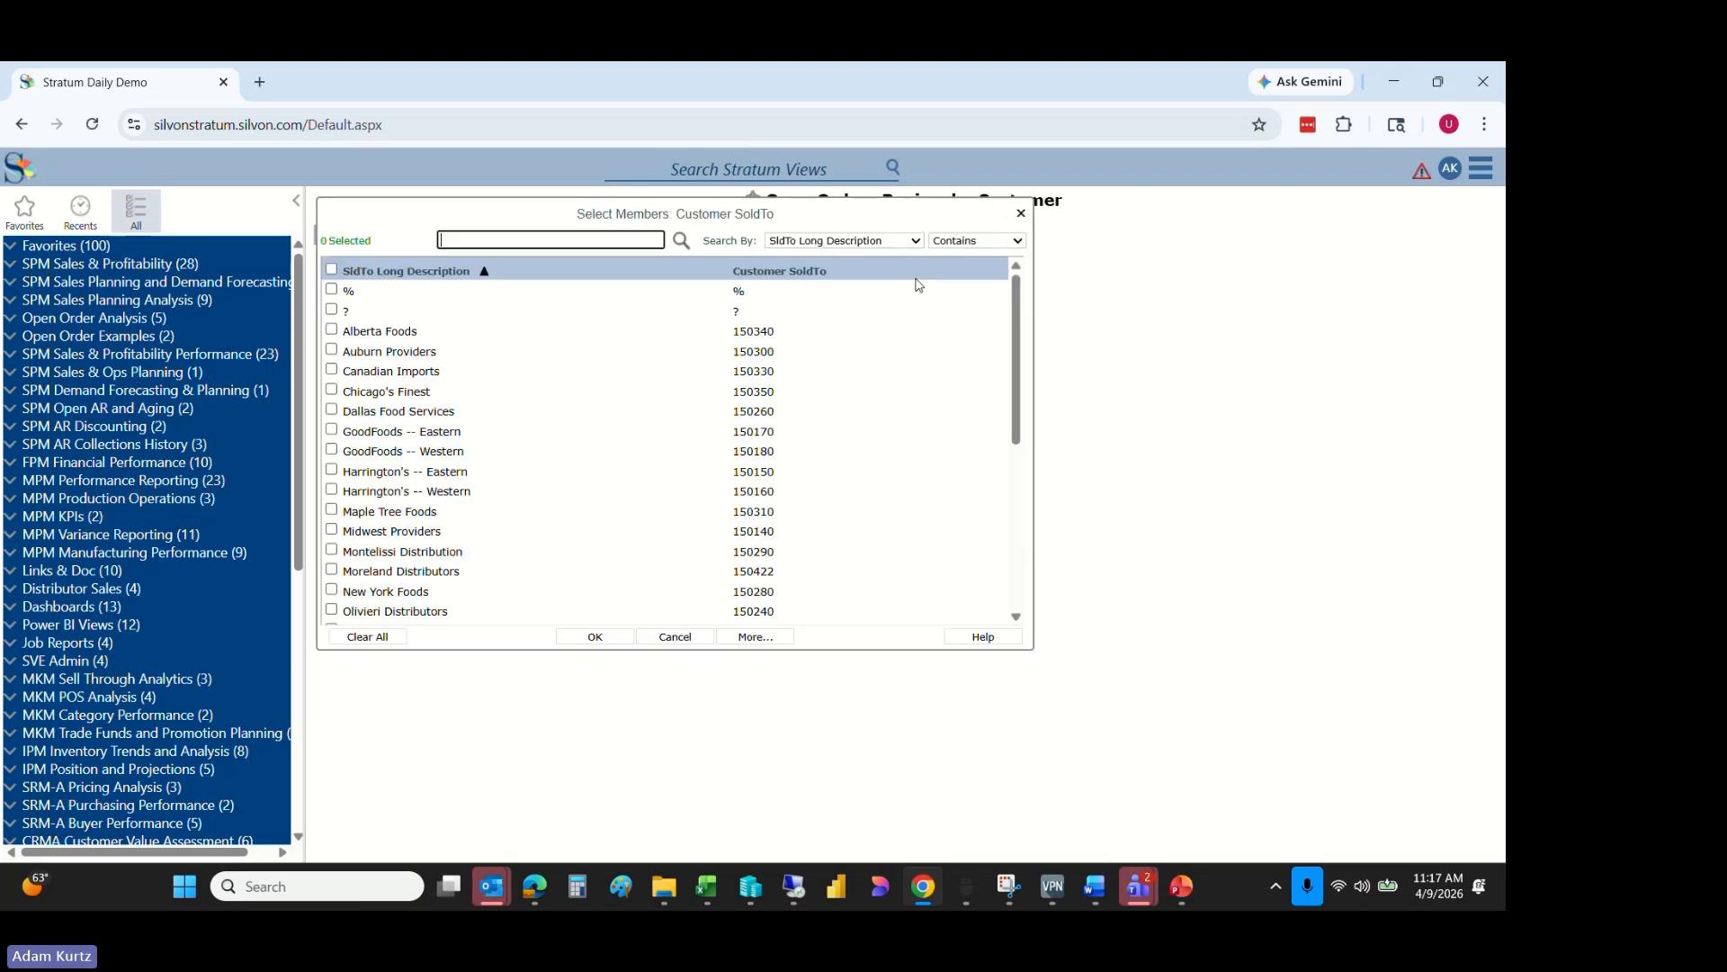
pyautogui.moveTo(442, 353); pyautogui.dragTo(462, 471)
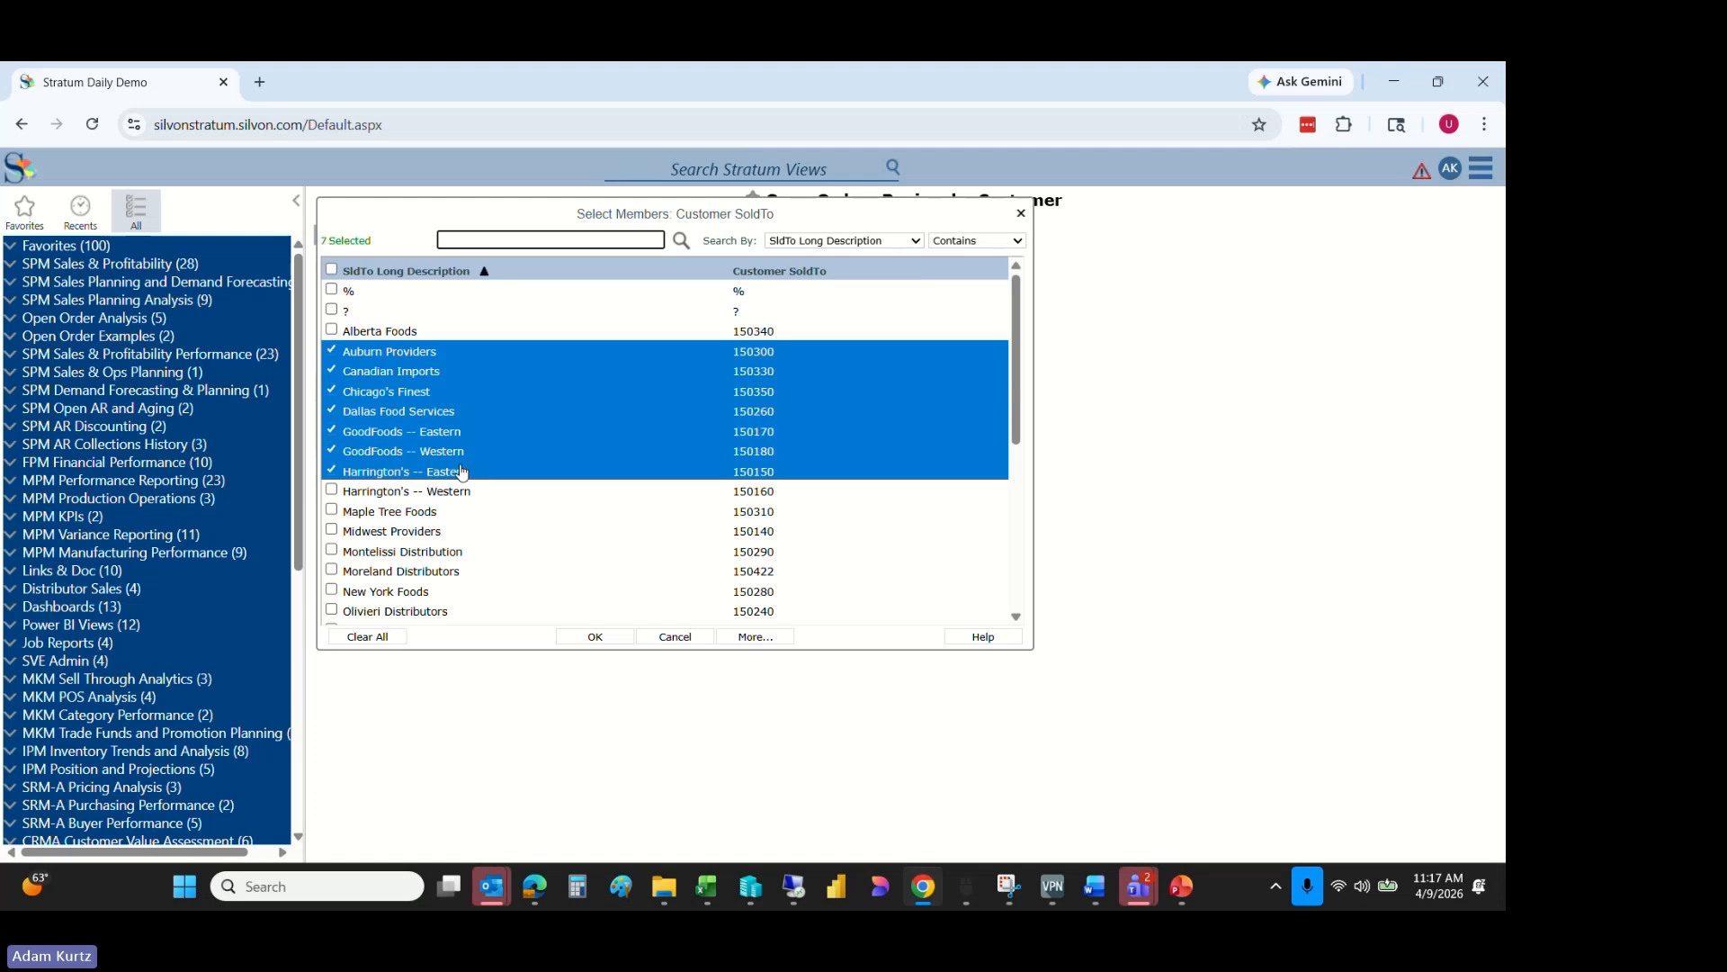
pyautogui.click(583, 642)
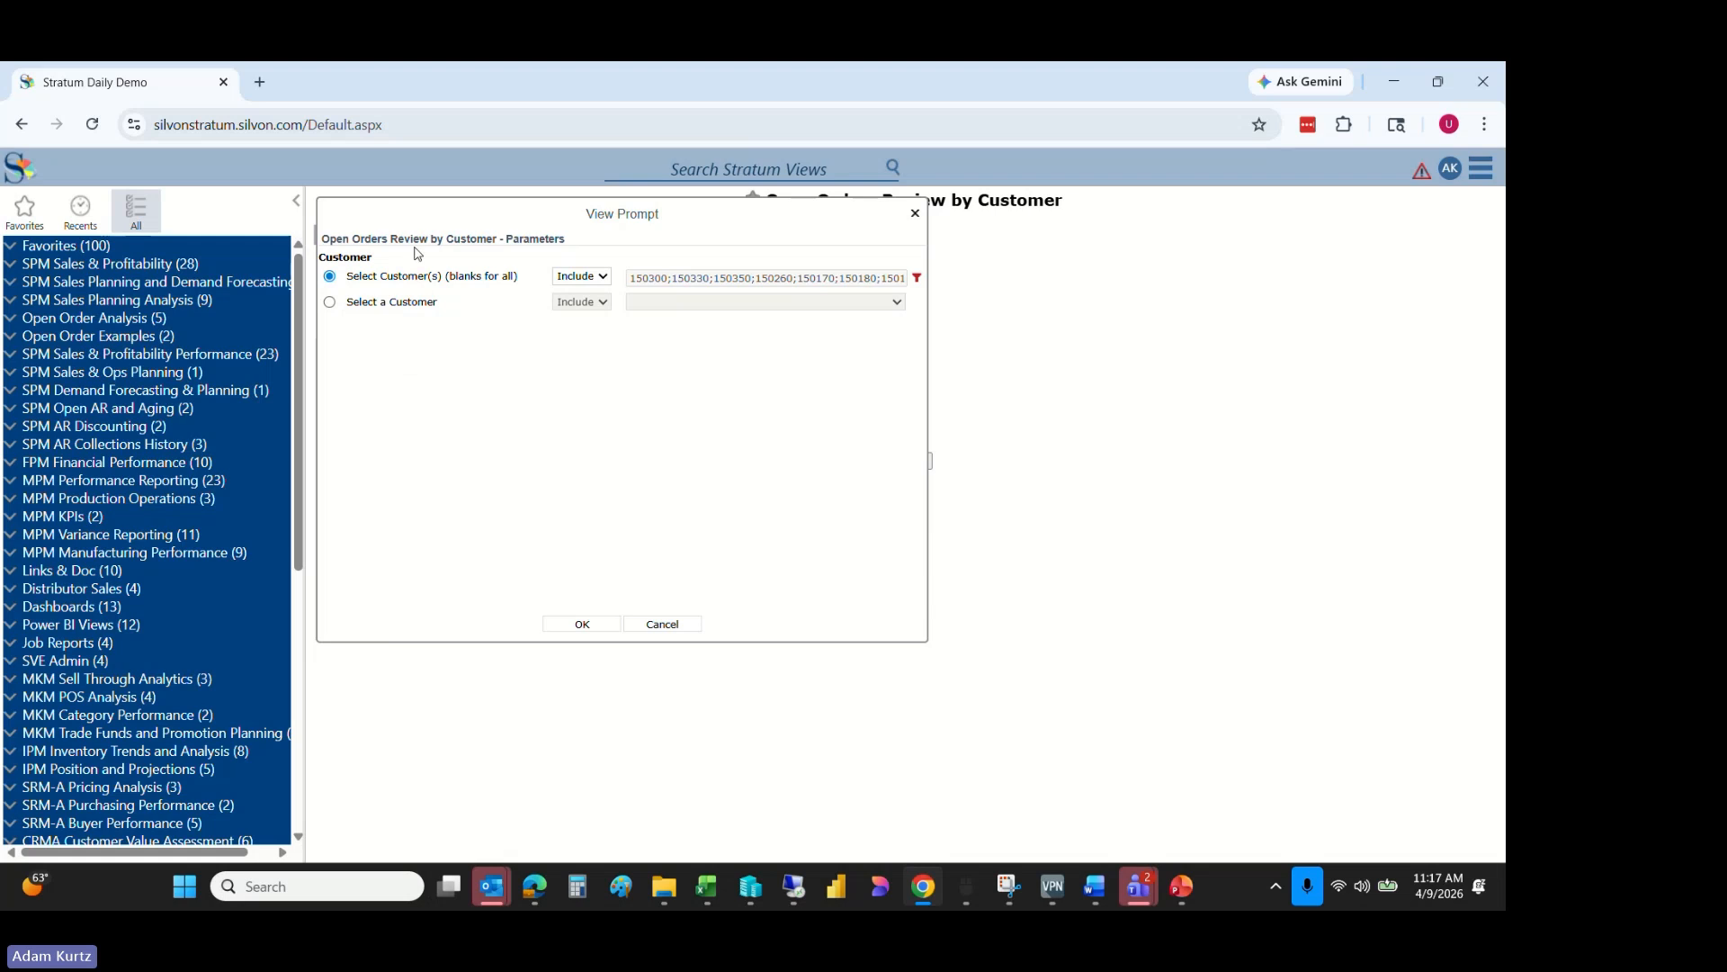
pyautogui.click(917, 277)
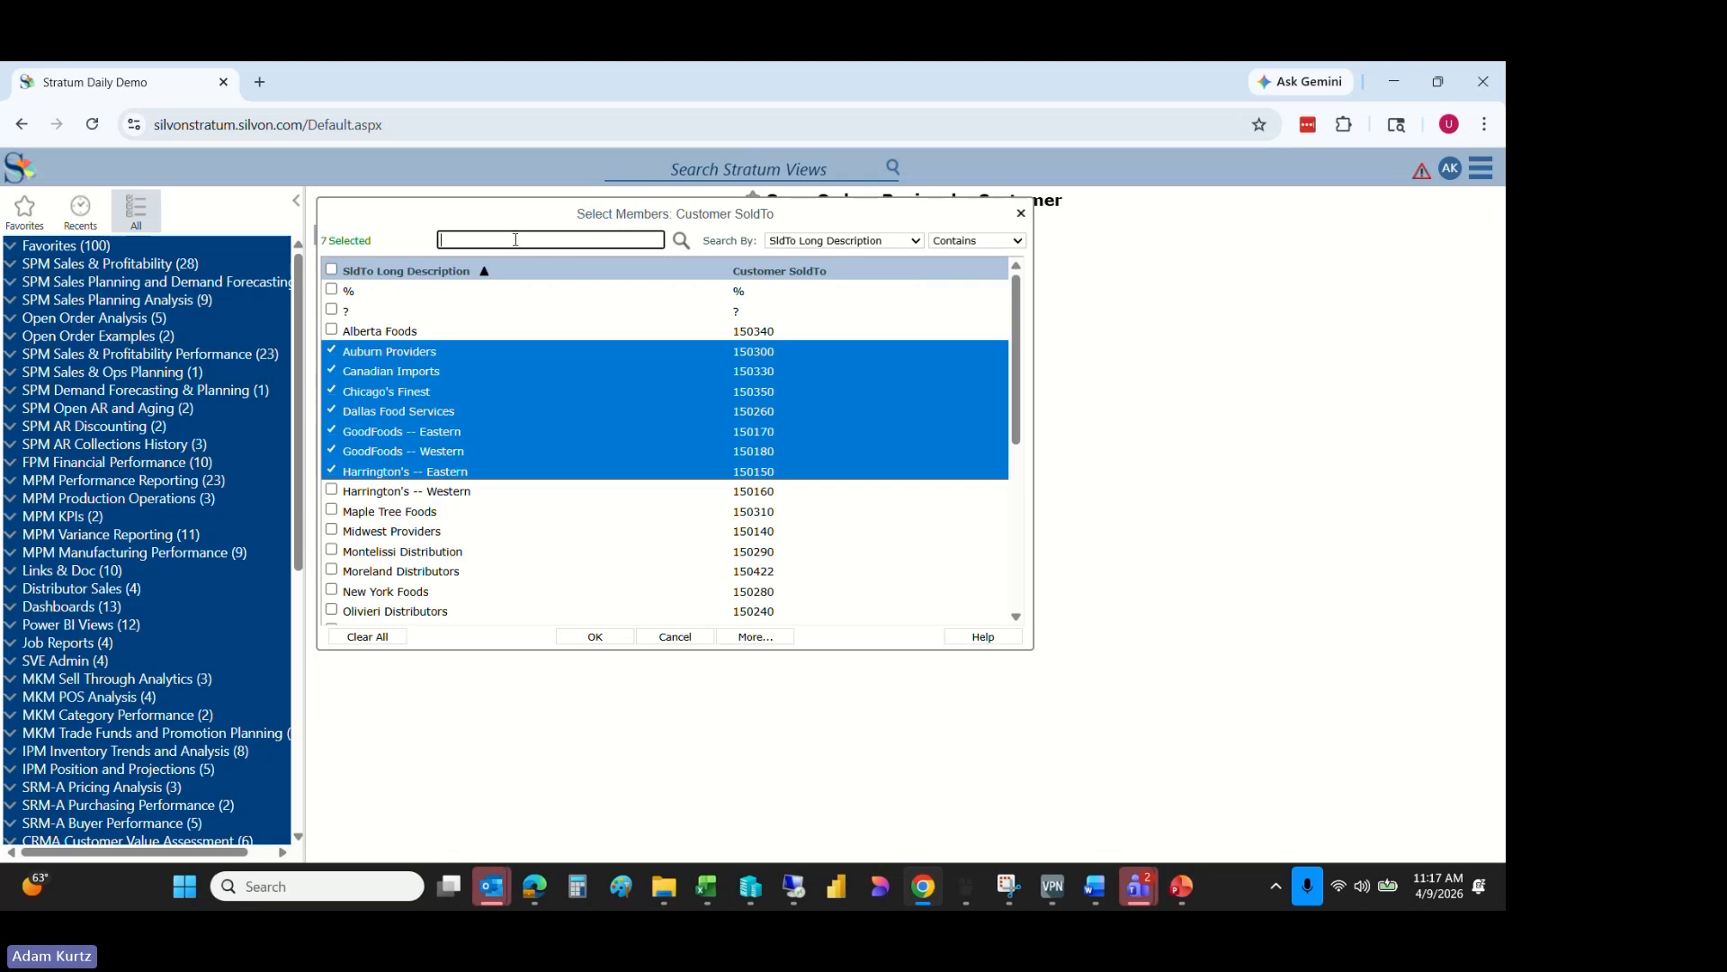
pyautogui.click(1020, 213)
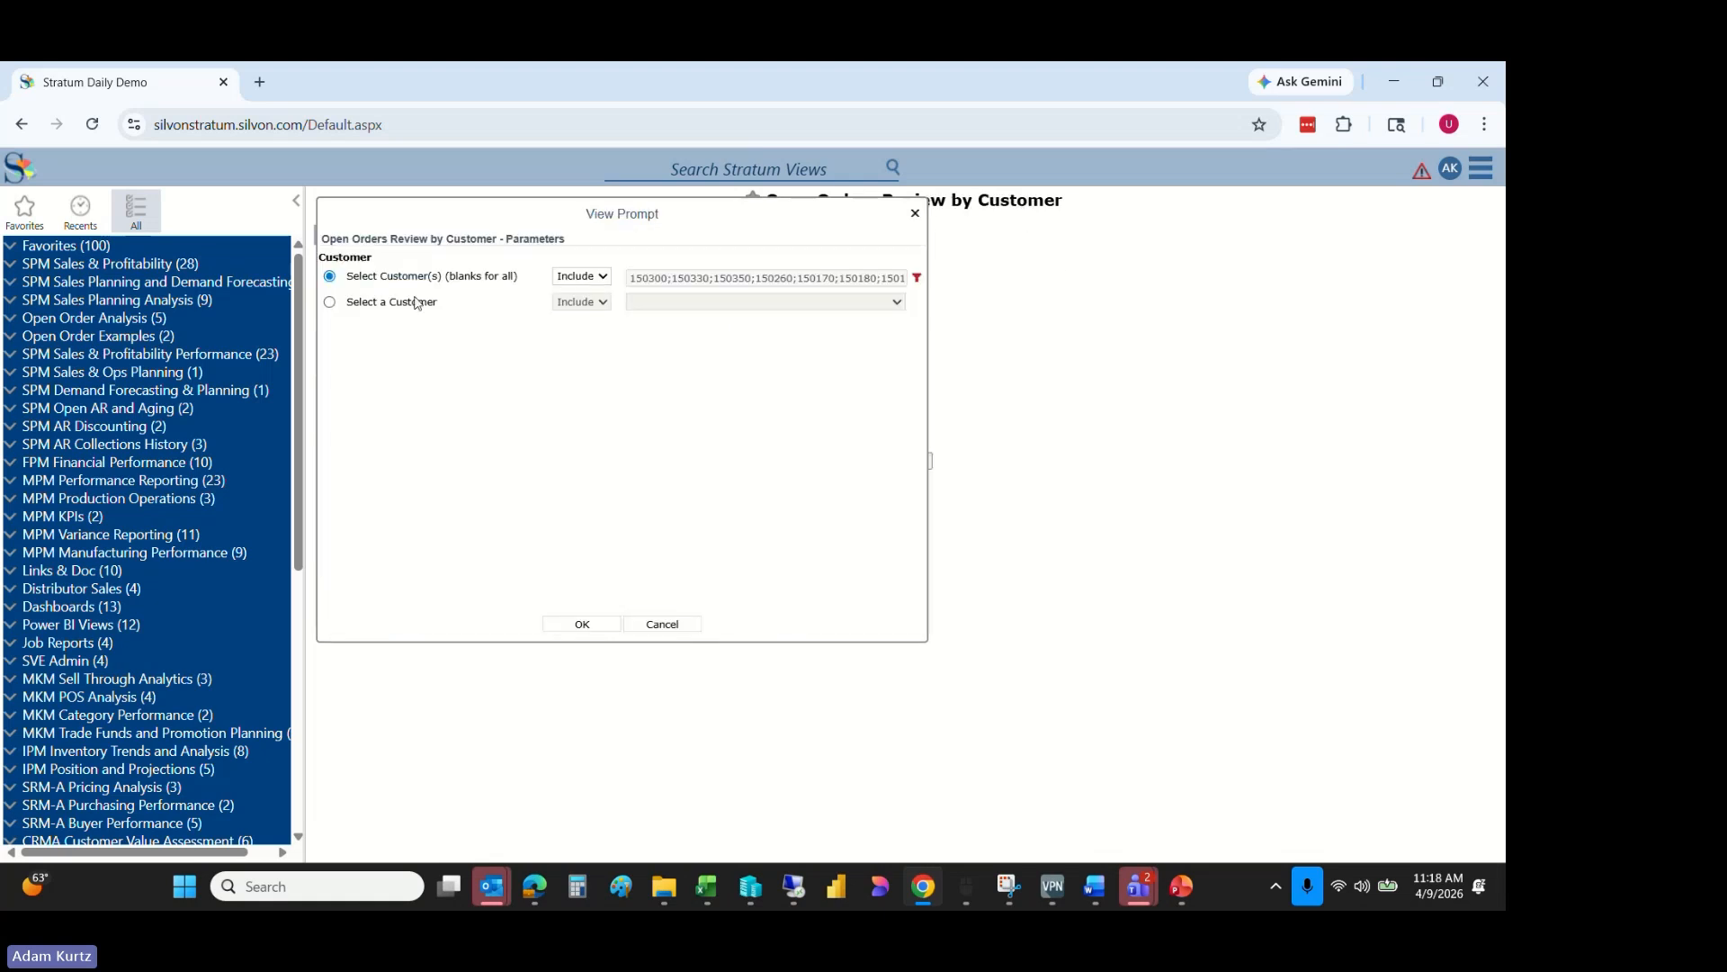
# - Switch the view prompt to the Select a Customer option and browse its customer choices without picking one
pyautogui.click(348, 304)
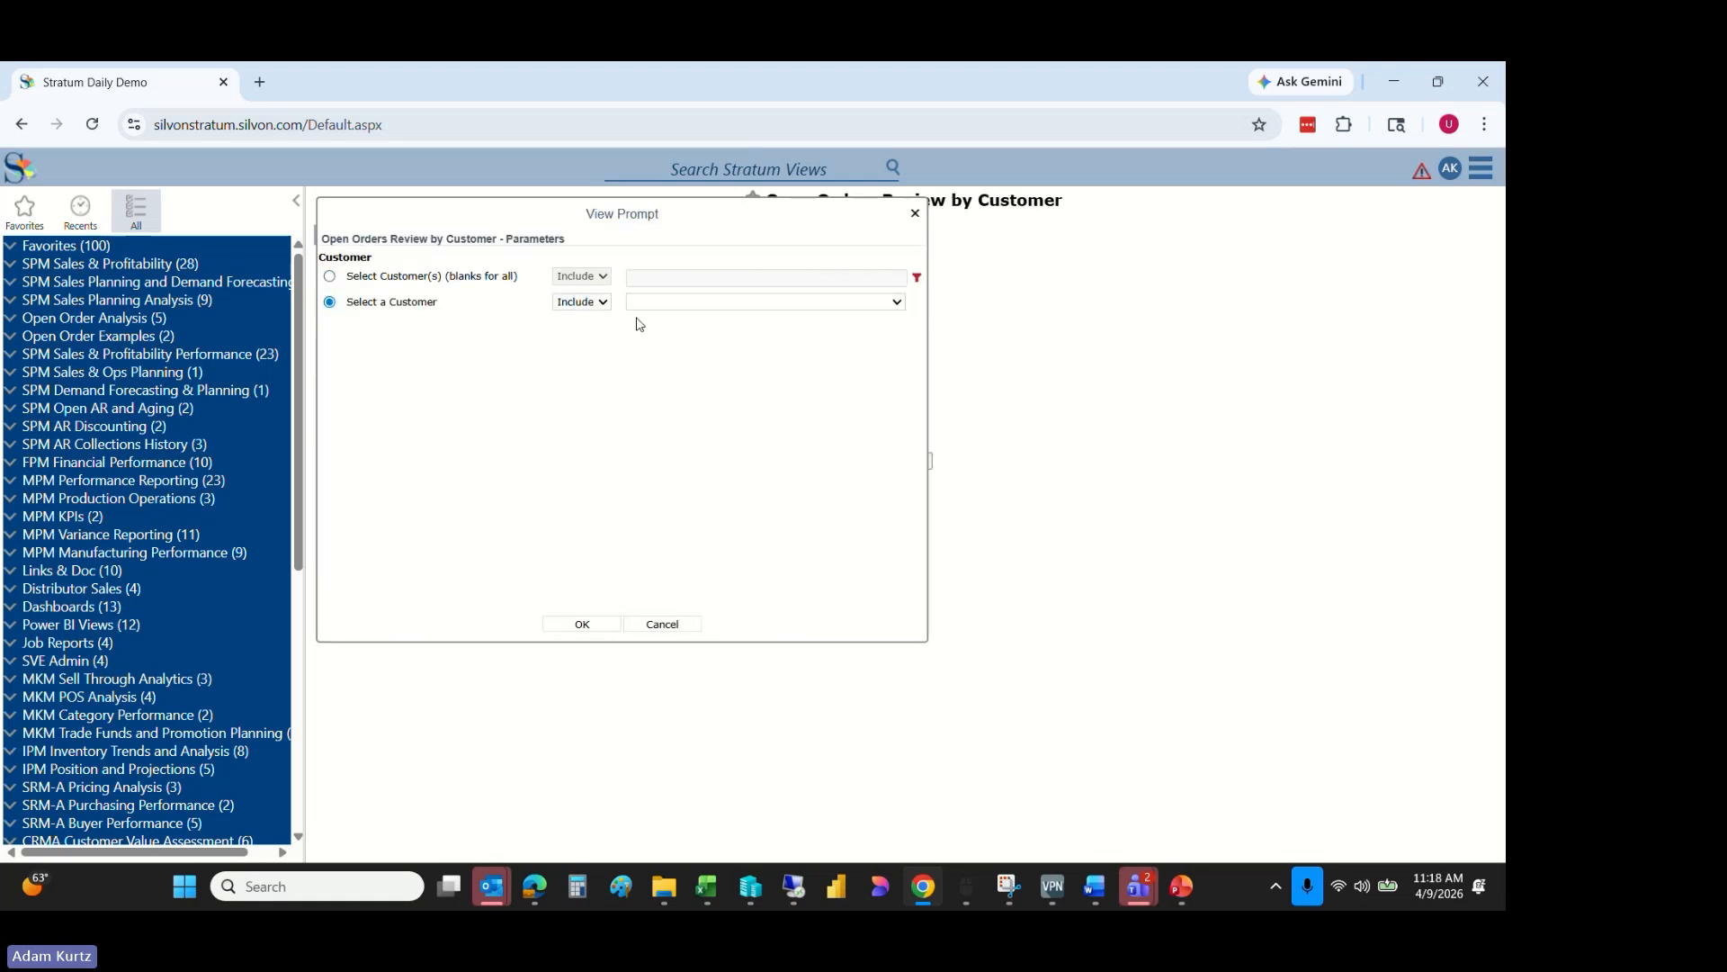
pyautogui.click(762, 301)
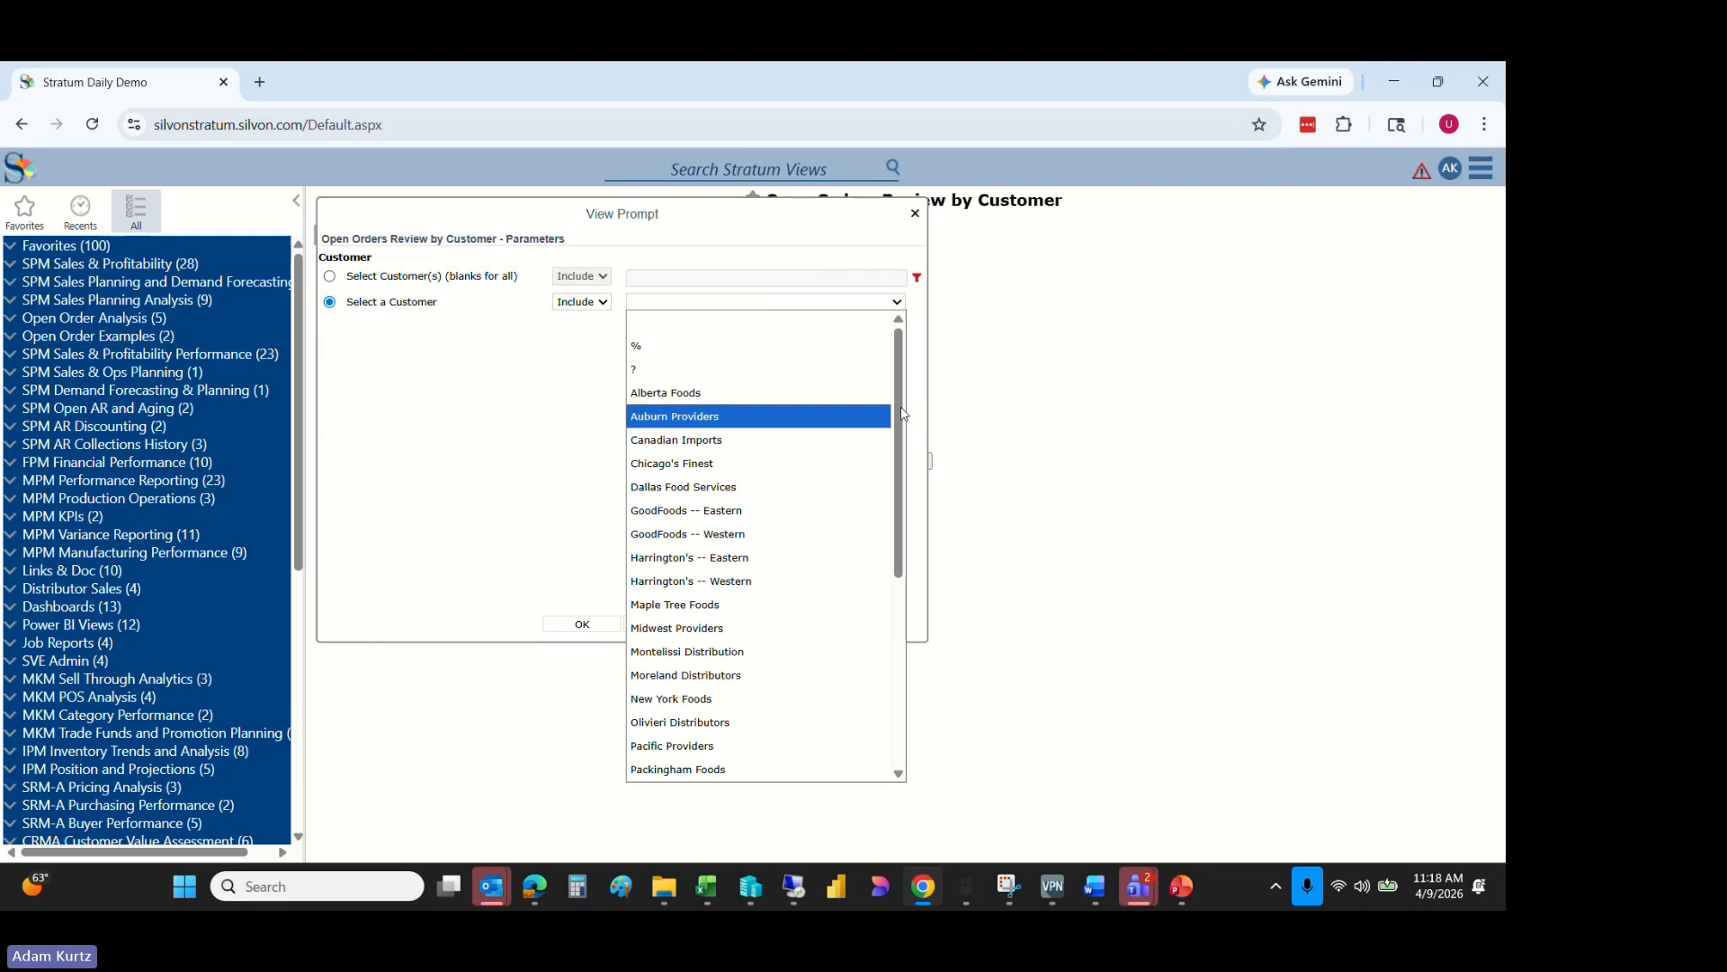
pyautogui.moveTo(900, 414); pyautogui.dragTo(913, 494)
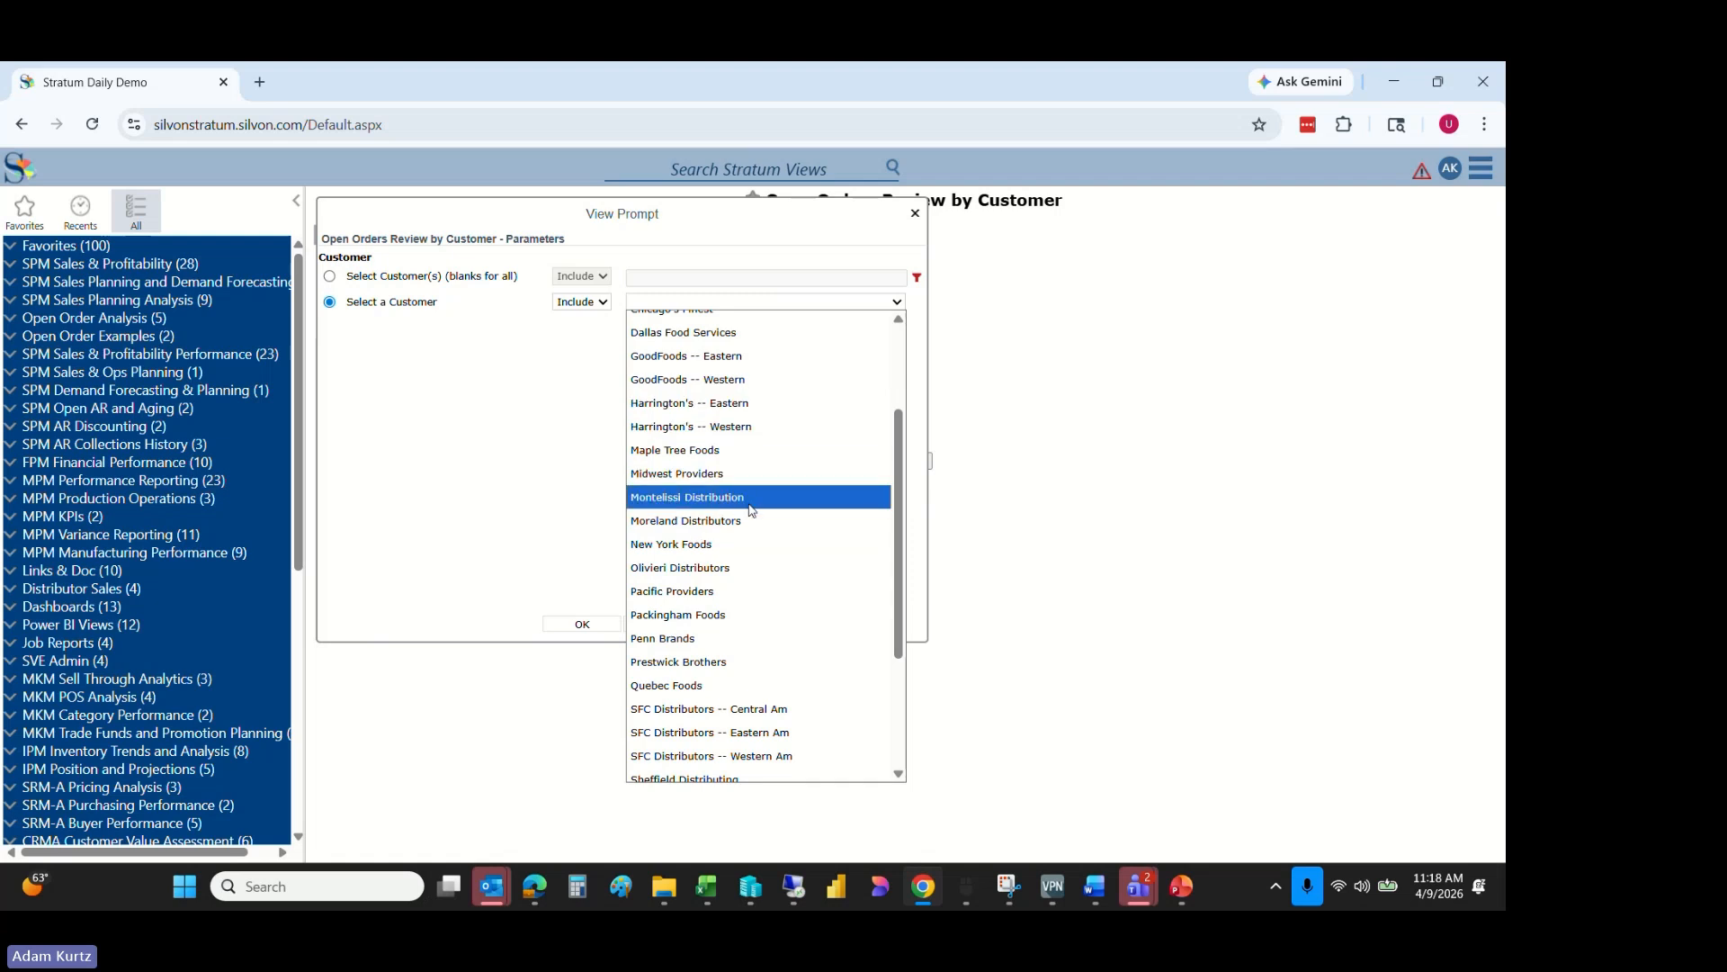
pyautogui.click(403, 402)
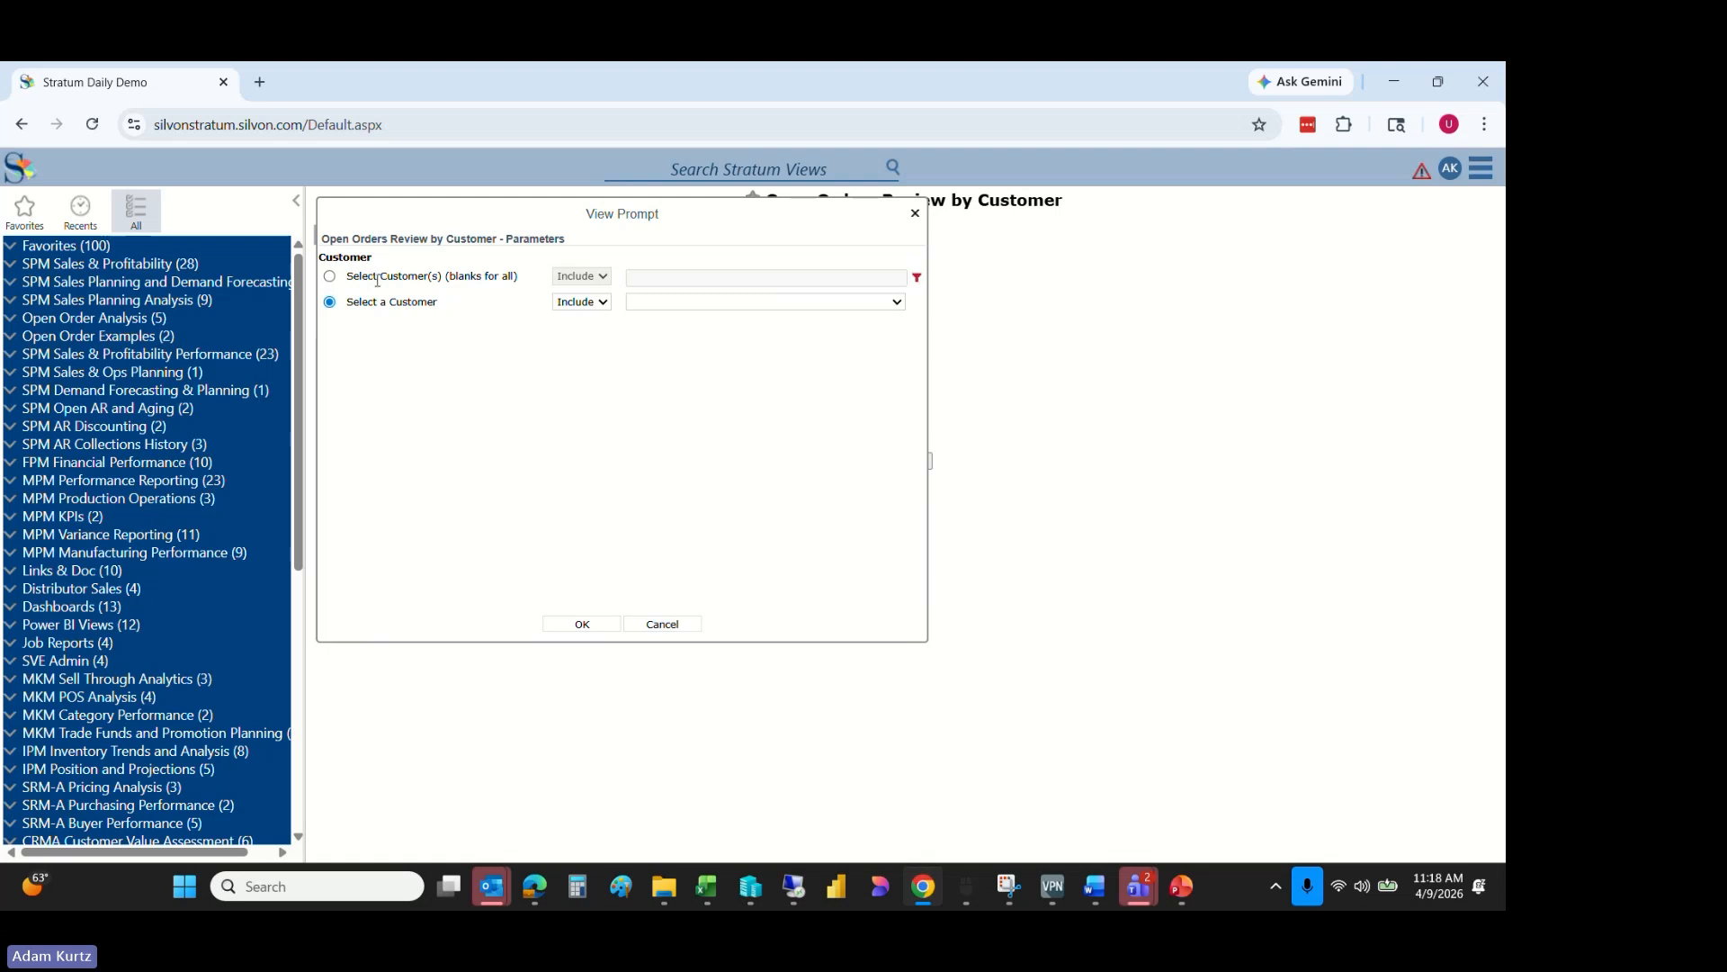
# - Run the view with the Select Customer(s) option, including the customers from Auburn Providers through Maple Tree Foods
pyautogui.click(329, 276)
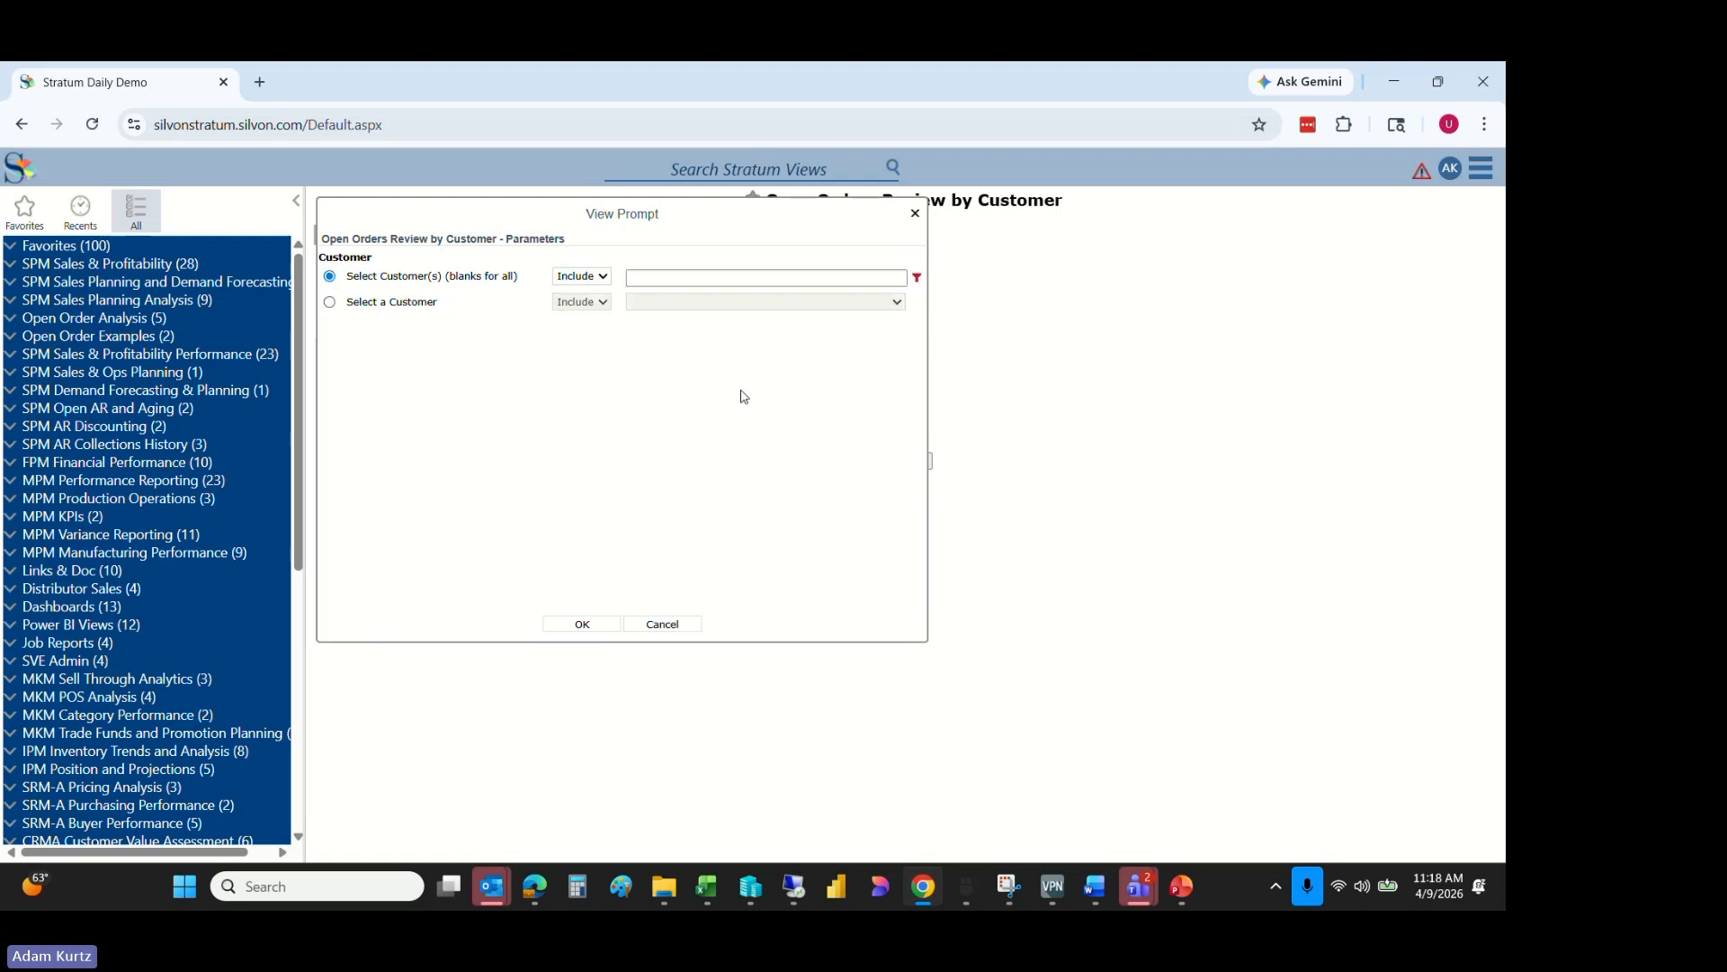
pyautogui.click(918, 279)
pyautogui.moveTo(486, 353); pyautogui.dragTo(487, 508)
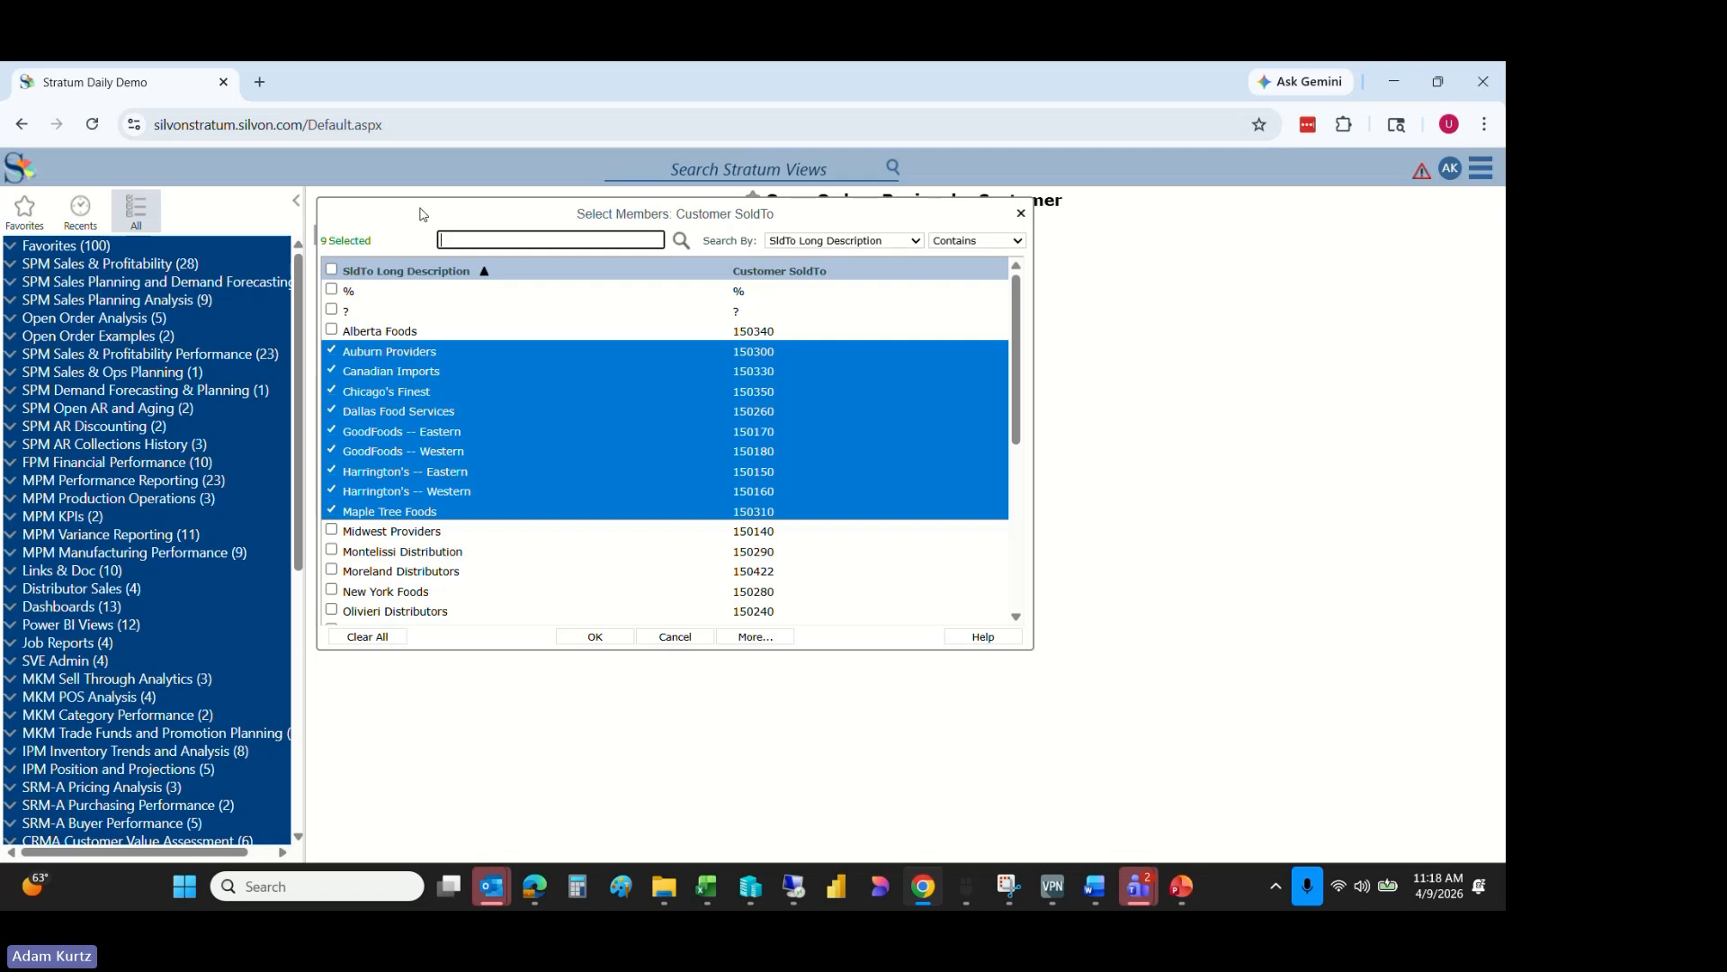
pyautogui.click(600, 637)
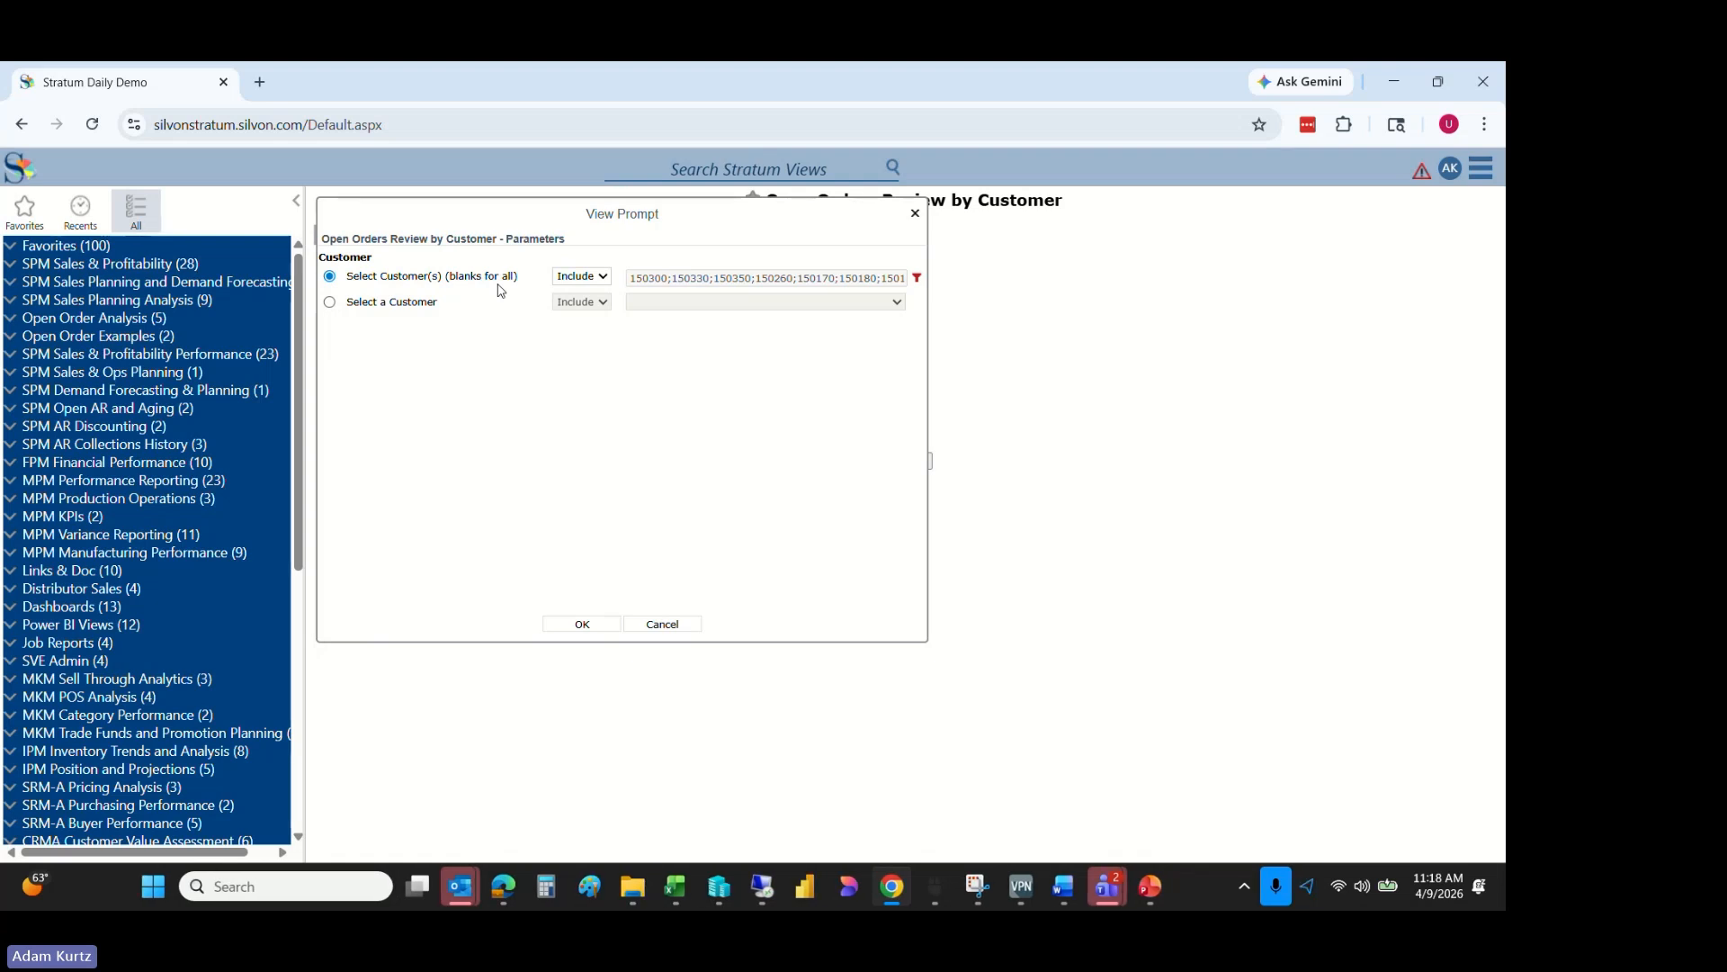
pyautogui.click(581, 624)
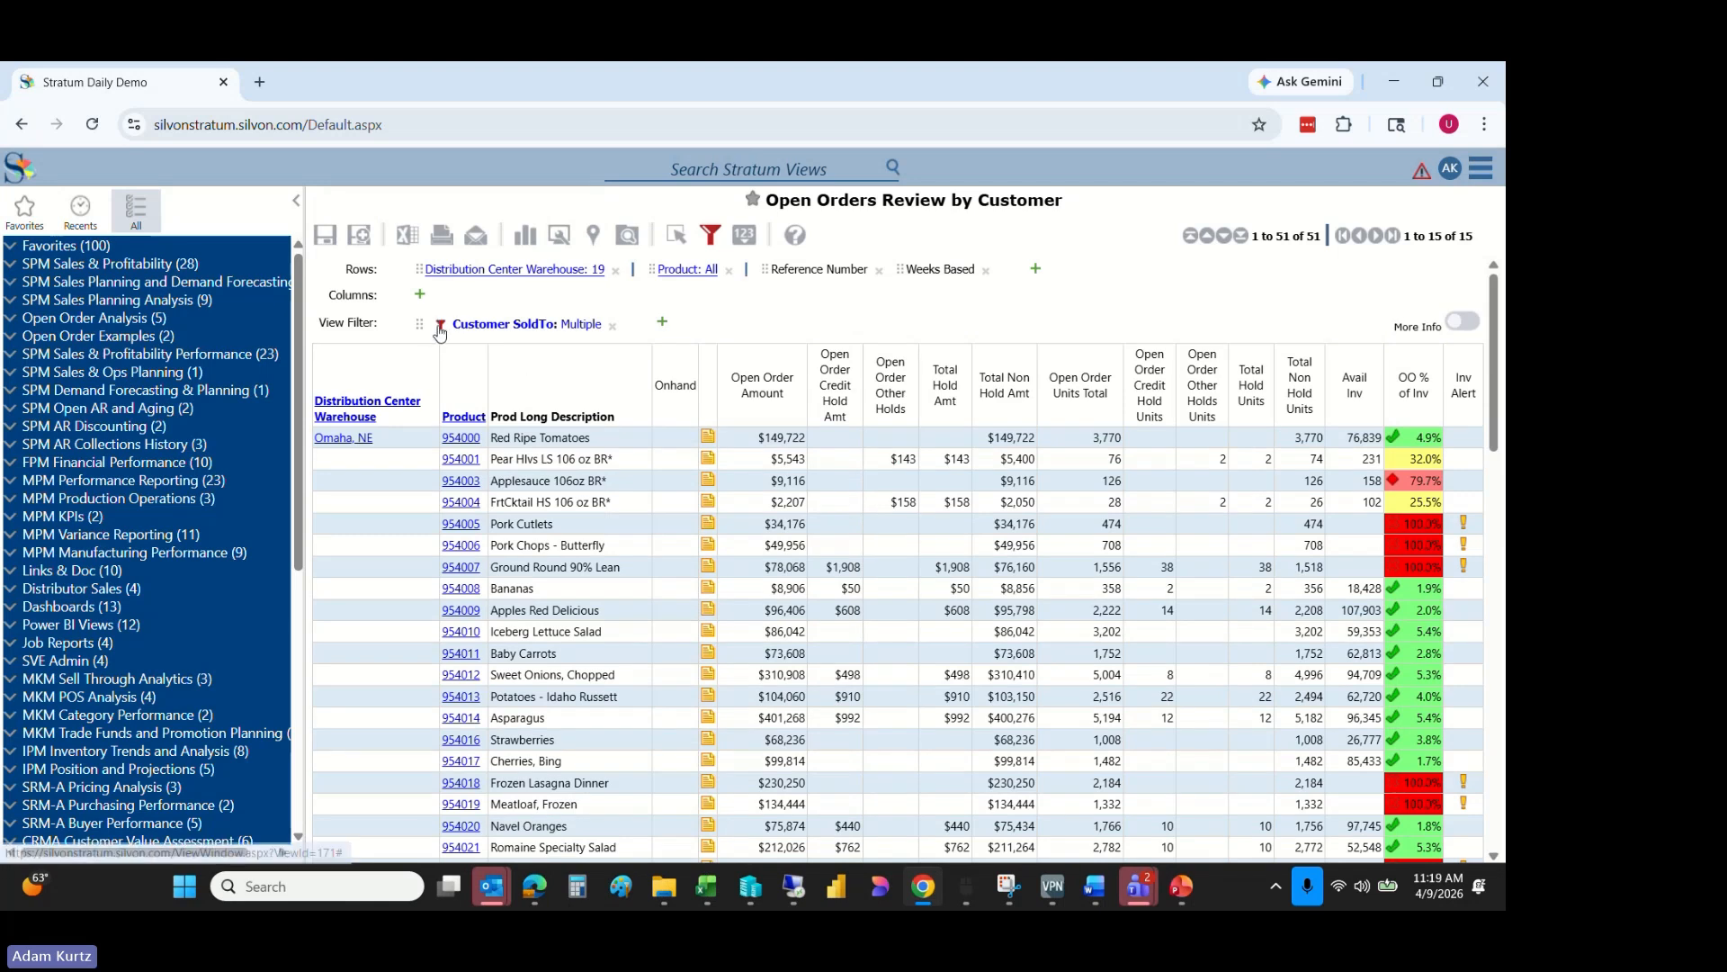
# - Open the View Explorer for the open orders view and look through its rows, filters and measure items
pyautogui.moveTo(440, 332)
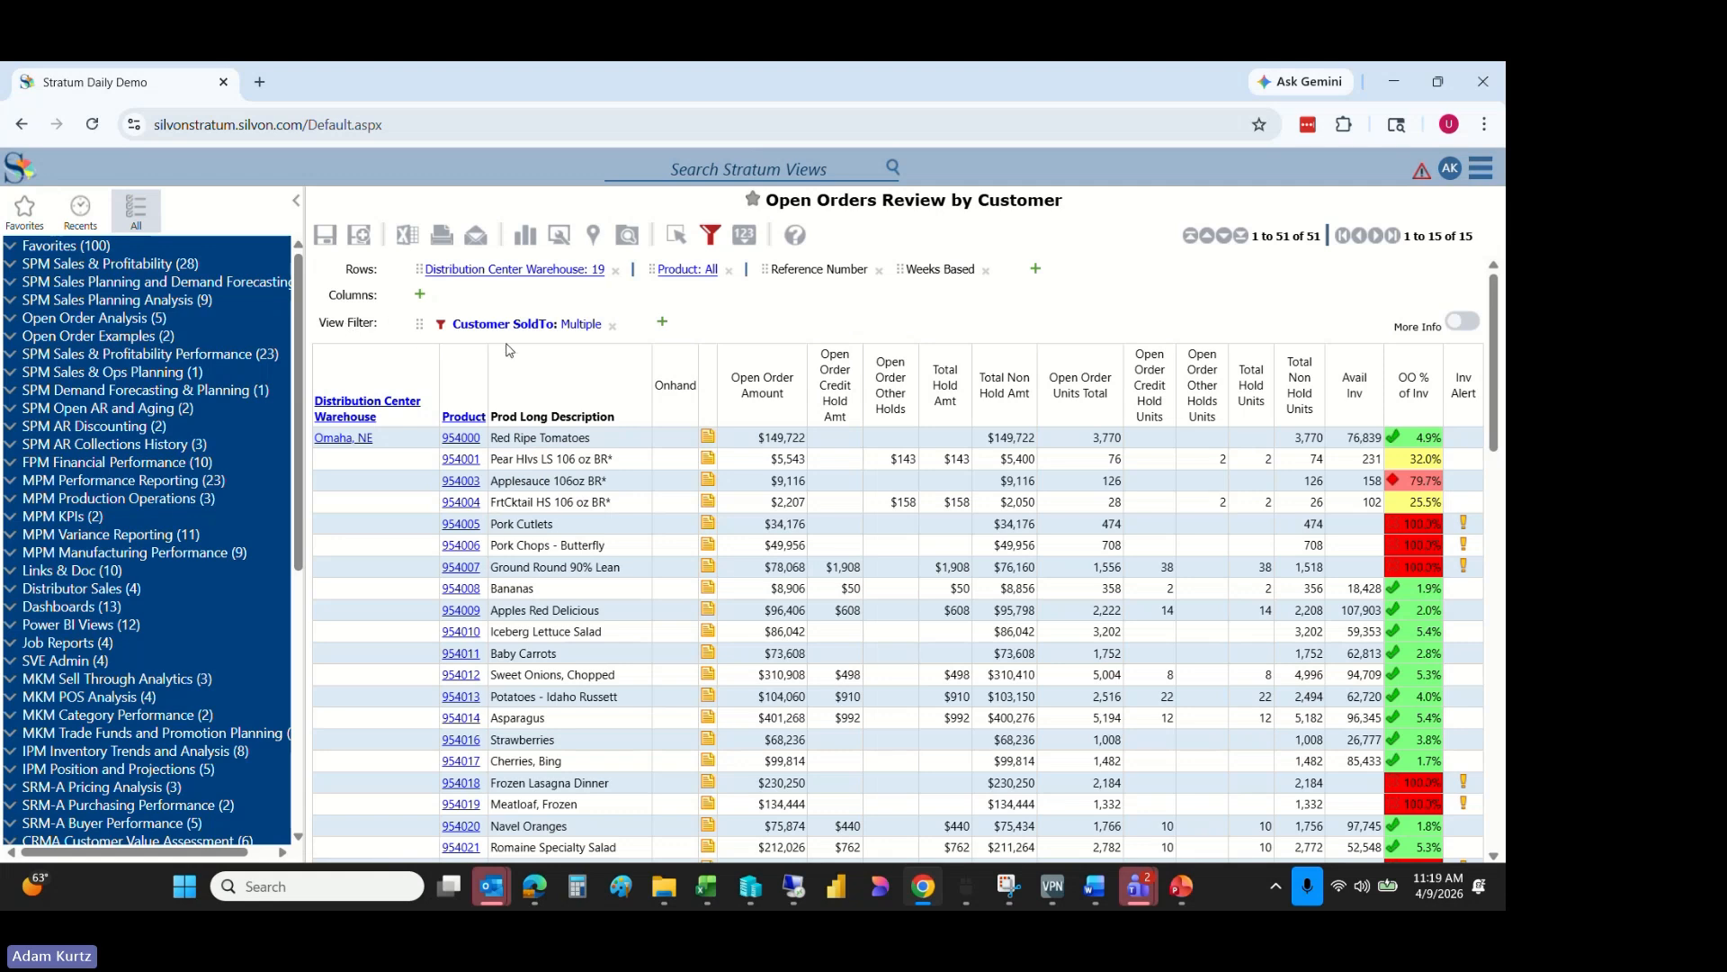
pyautogui.click(442, 328)
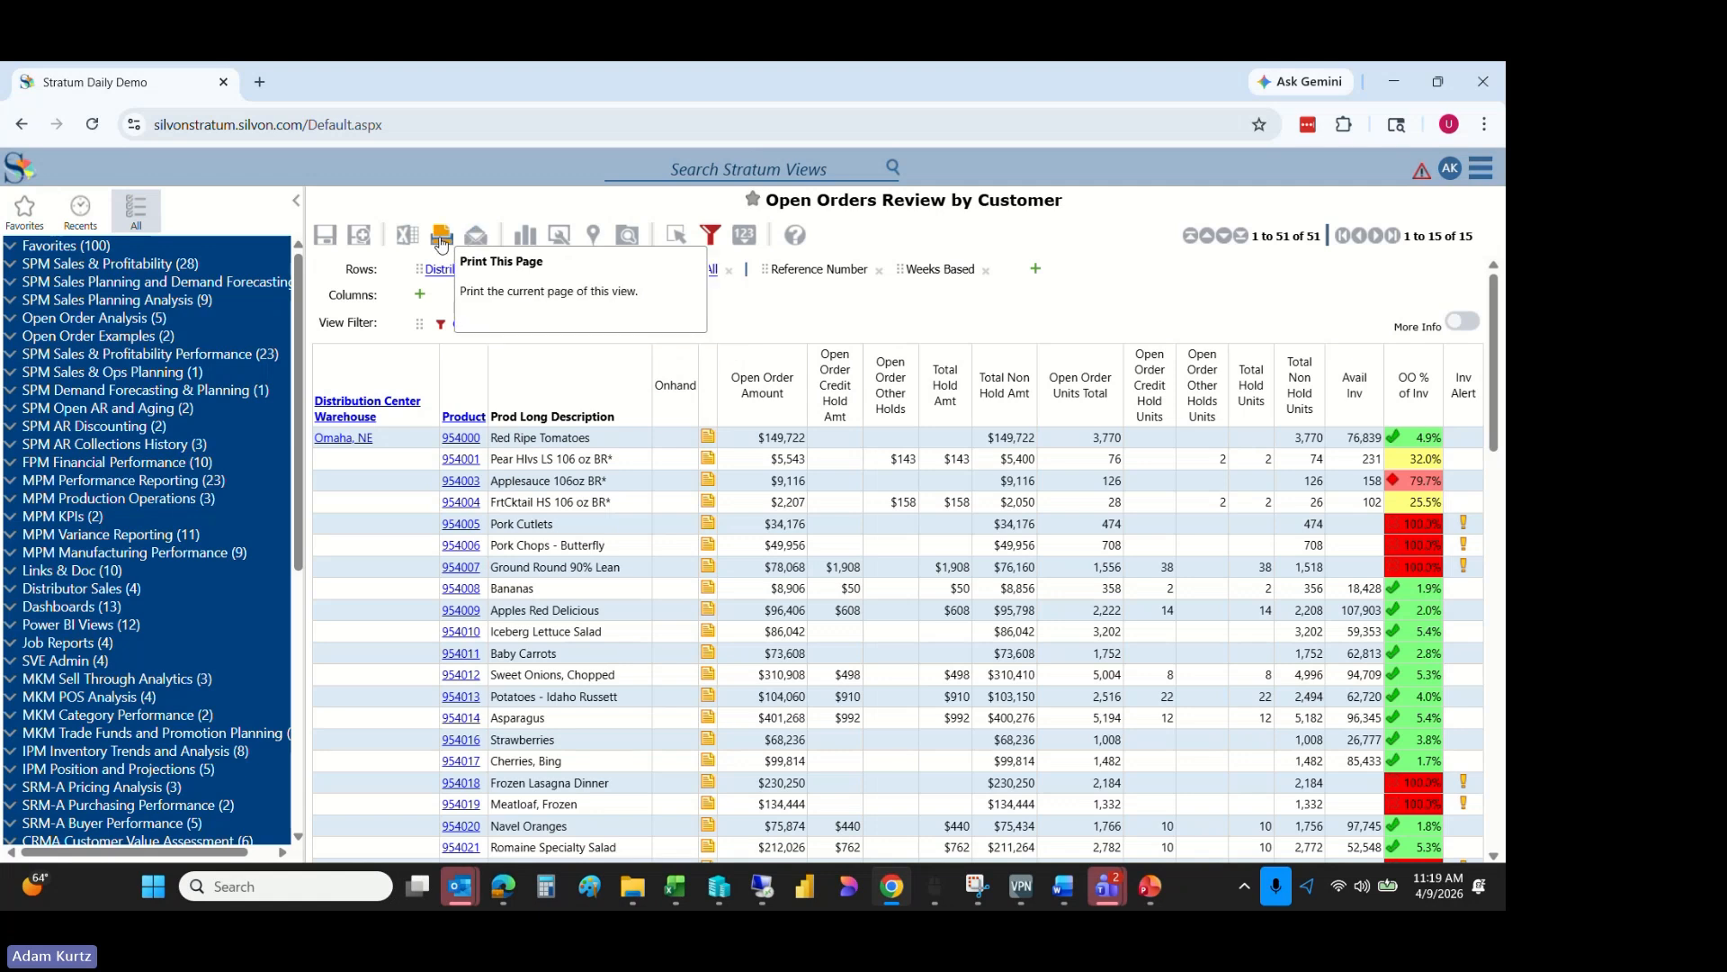
pyautogui.click(625, 237)
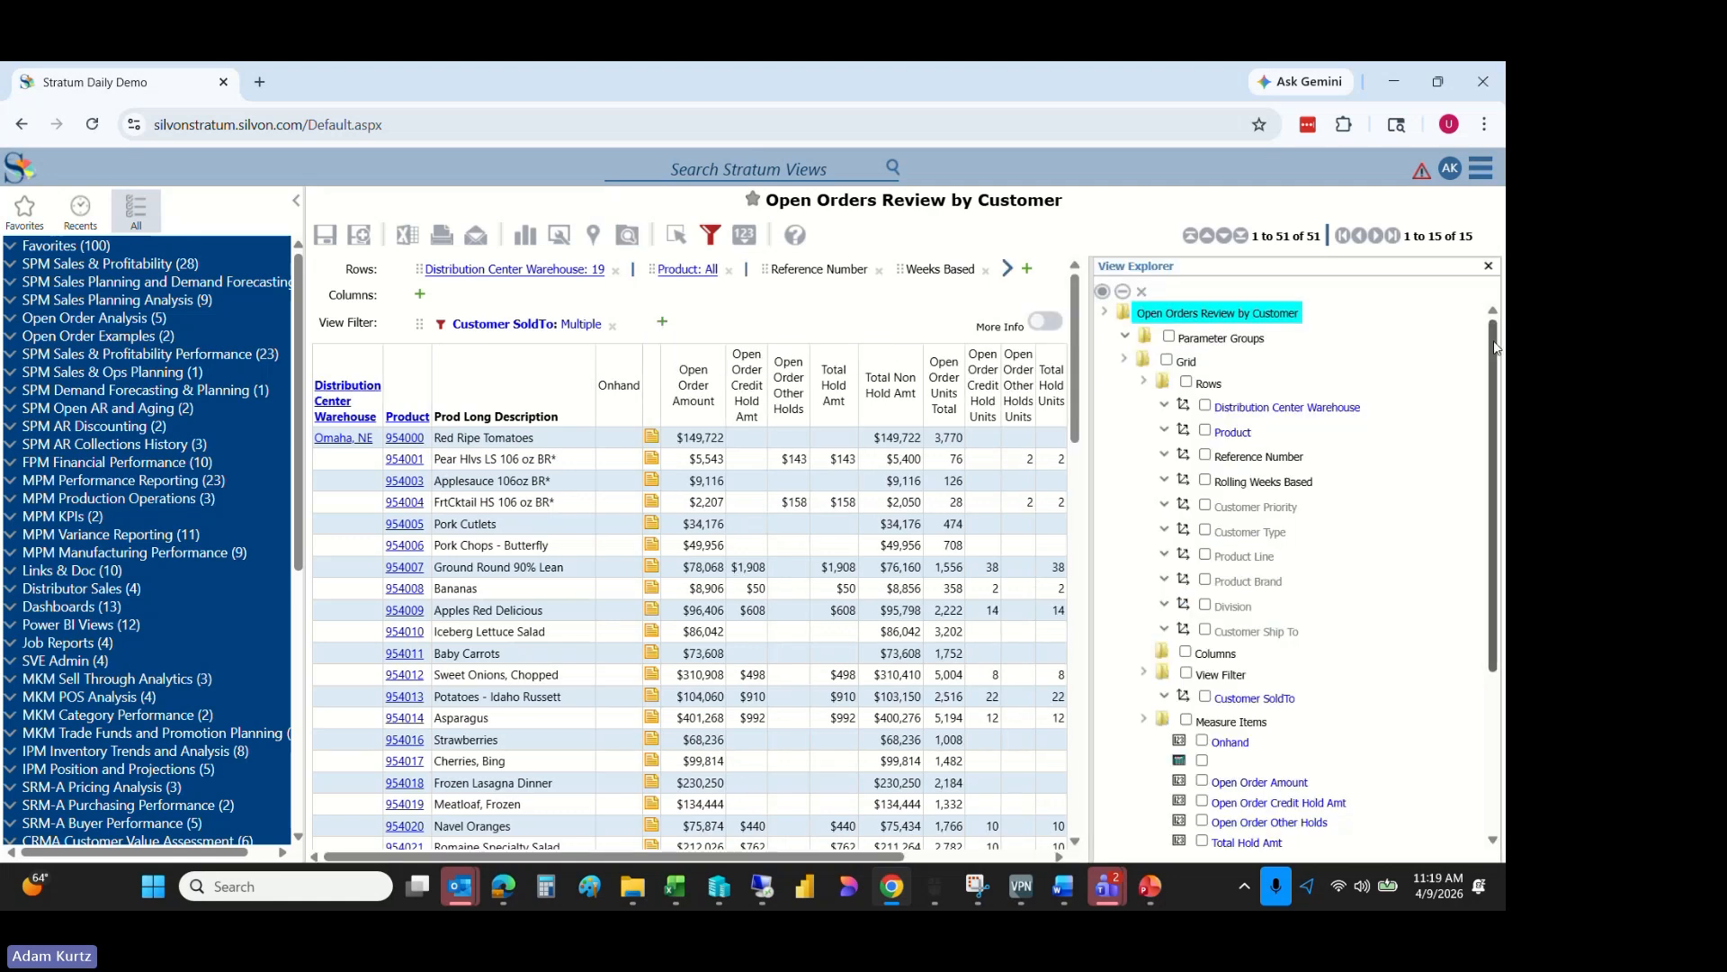
pyautogui.scroll(-1, 1495, 347)
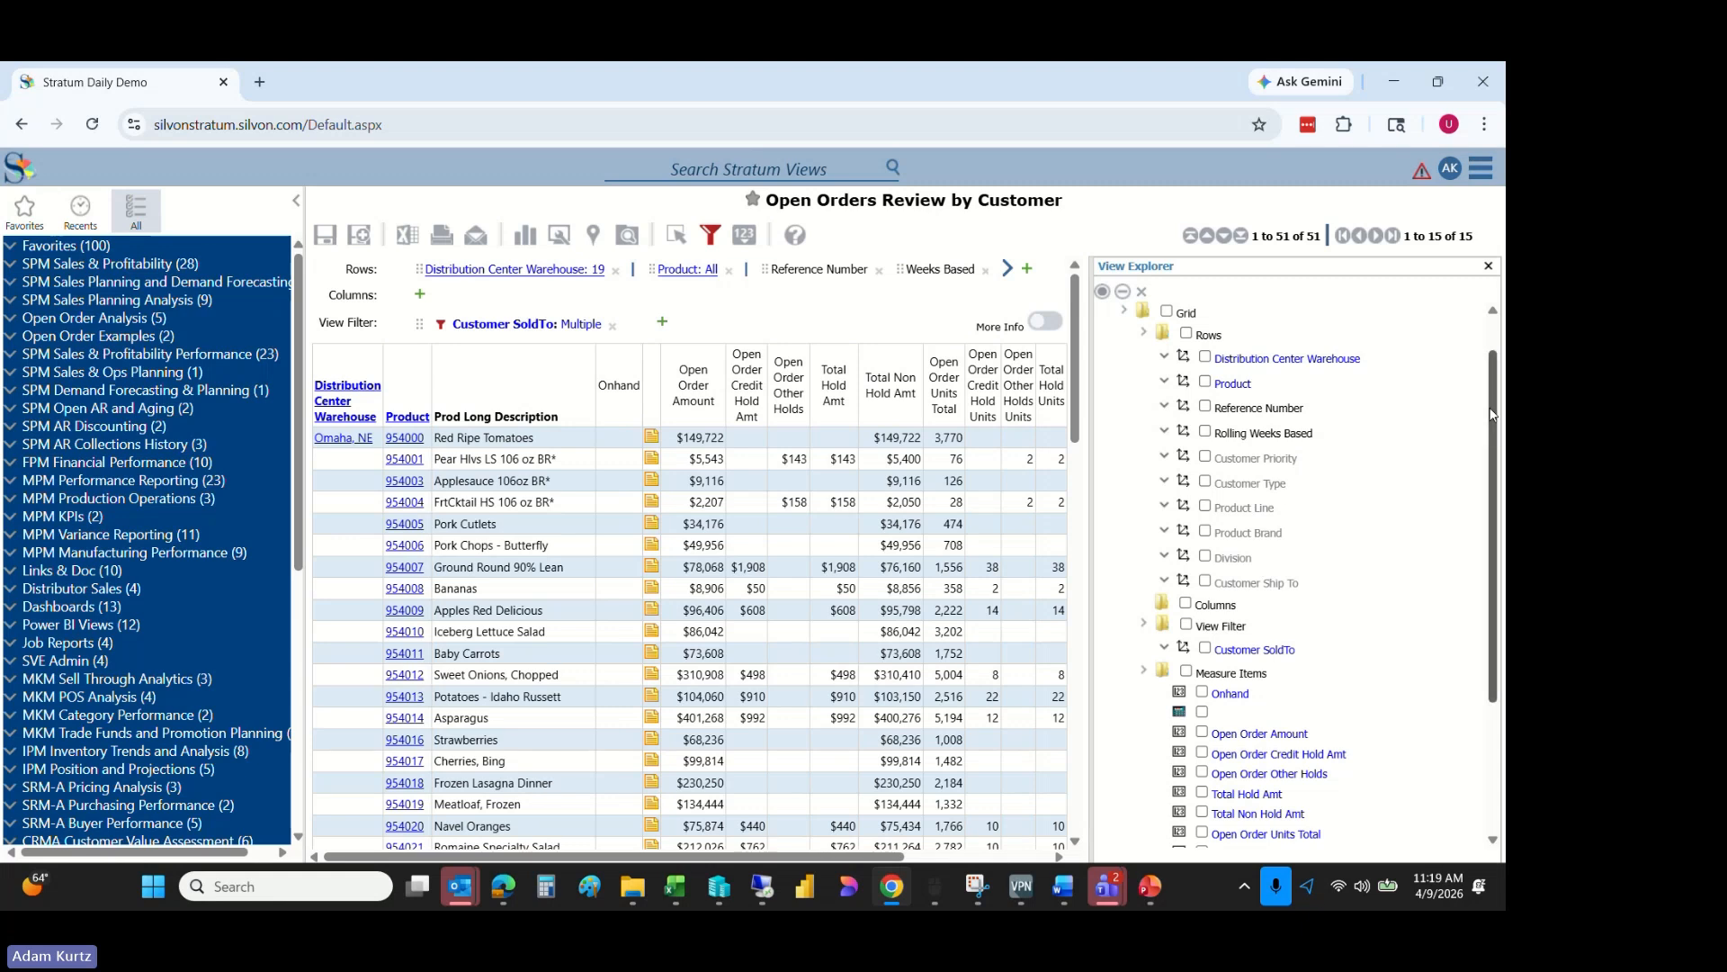
pyautogui.moveTo(1497, 432); pyautogui.dragTo(1486, 374)
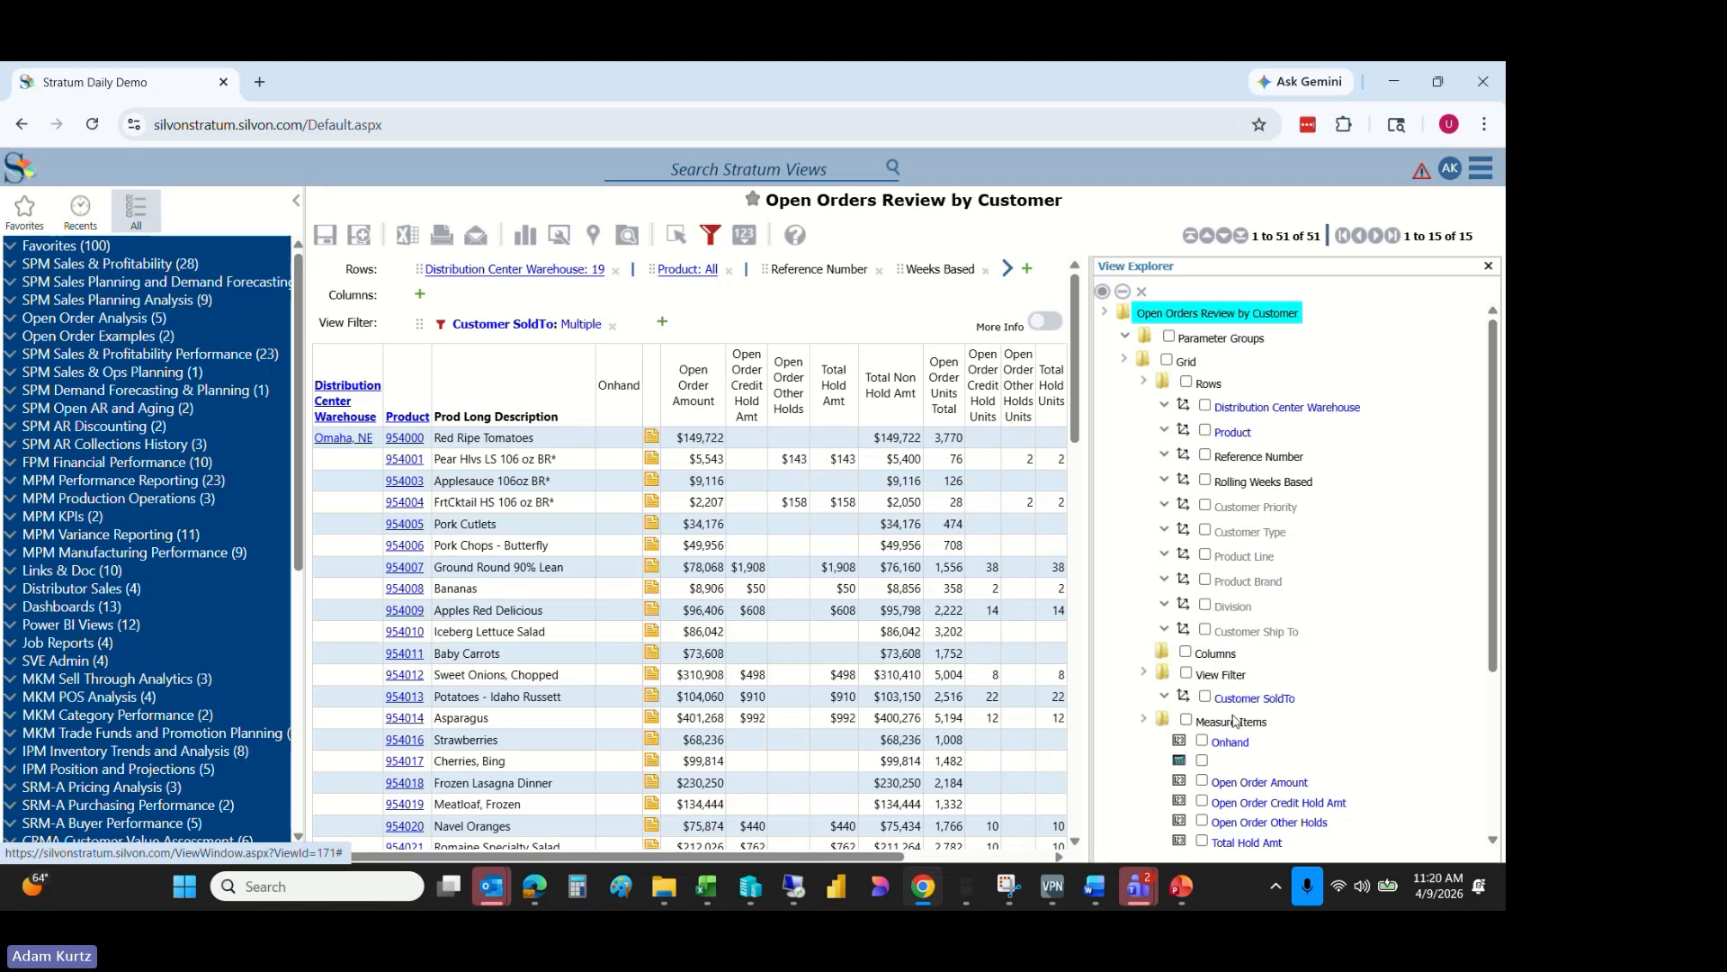
# - Try moving the Total Non Hold Amt measure above Onhand in Measure Items, and discard the change
pyautogui.moveTo(1497, 531); pyautogui.dragTo(1495, 636)
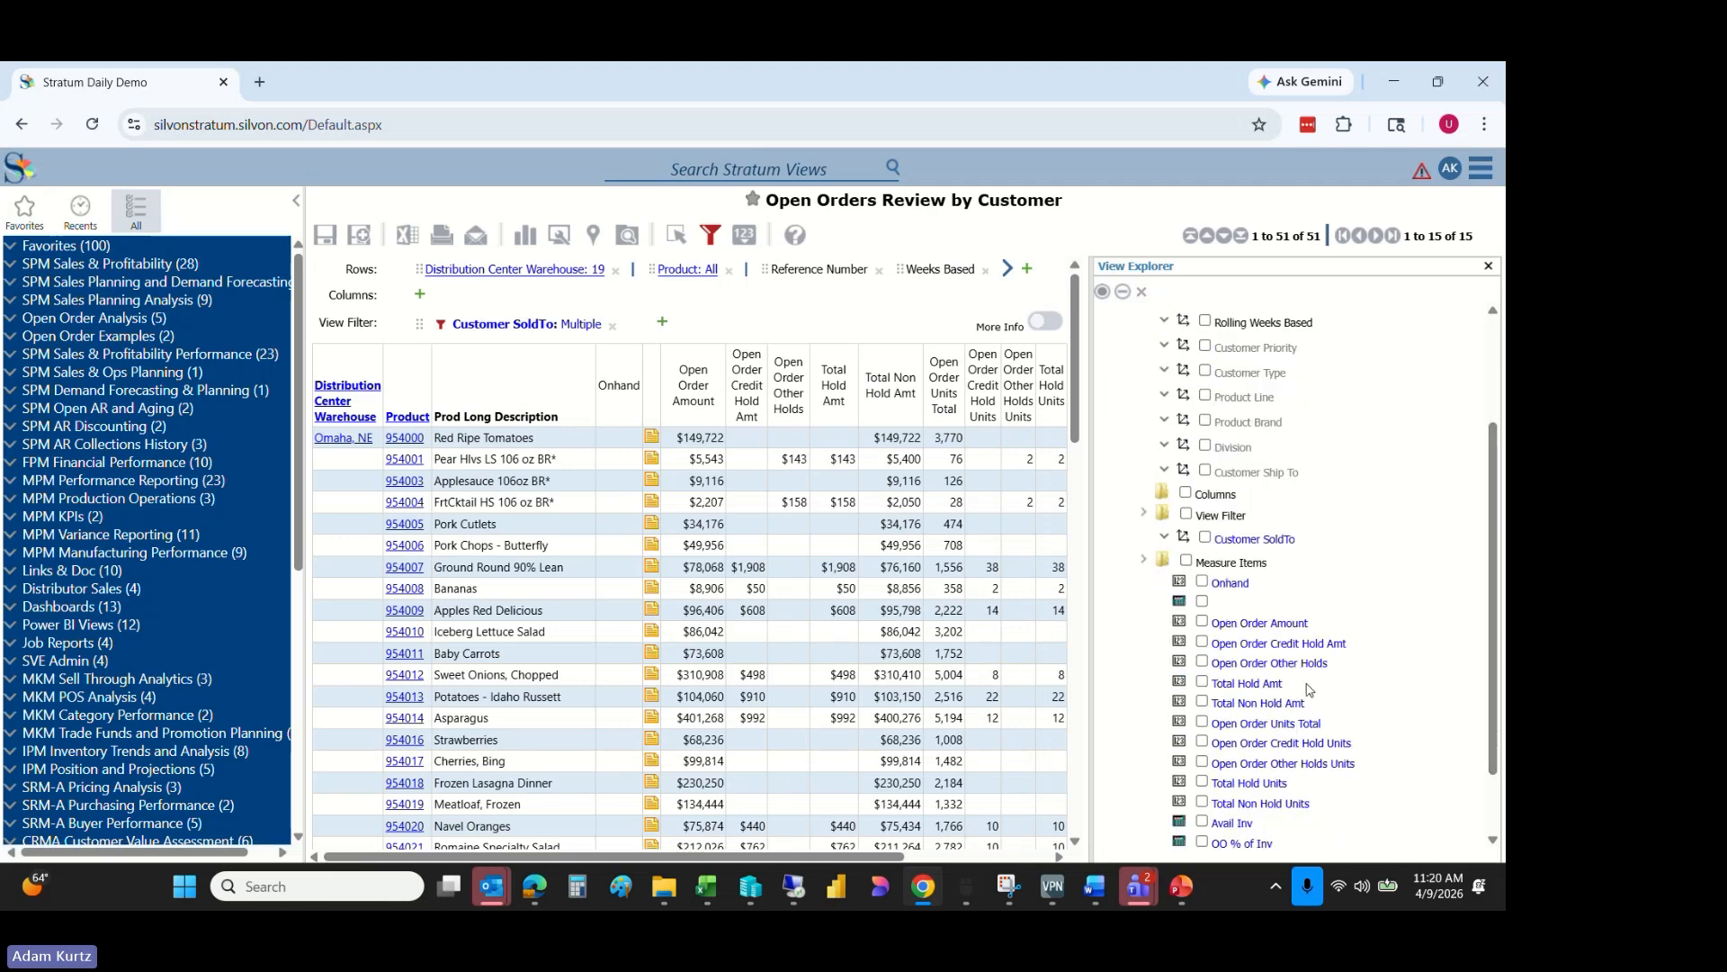
pyautogui.moveTo(1285, 703); pyautogui.dragTo(1221, 573)
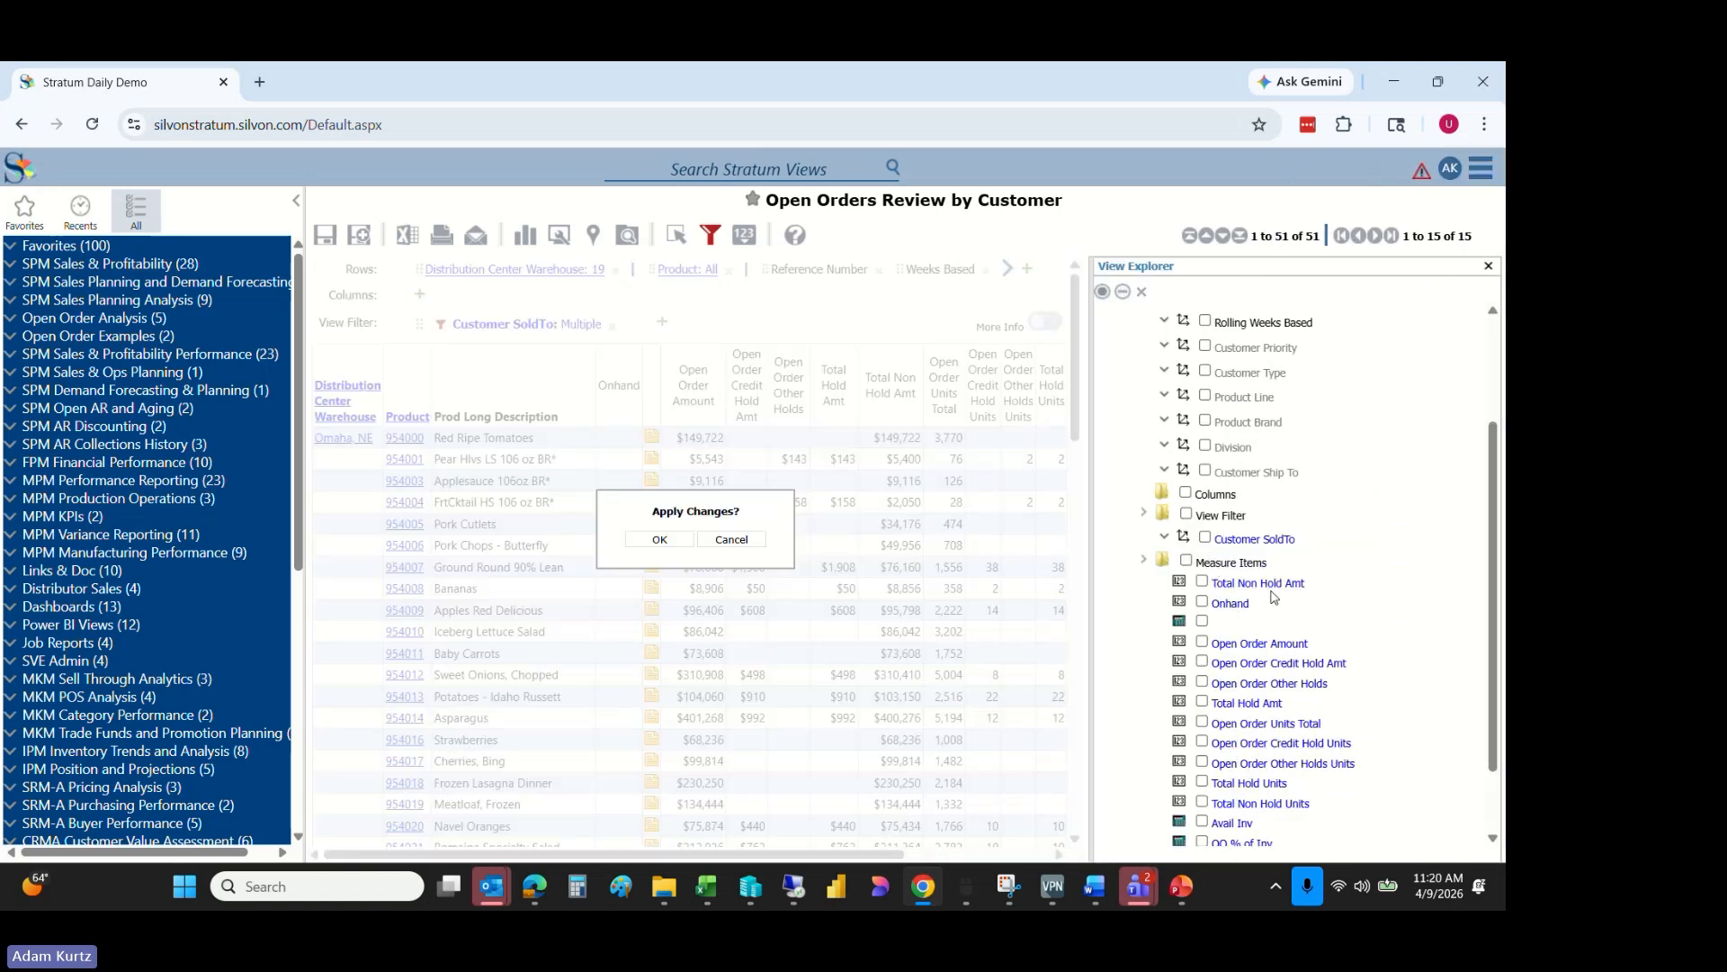
pyautogui.click(732, 539)
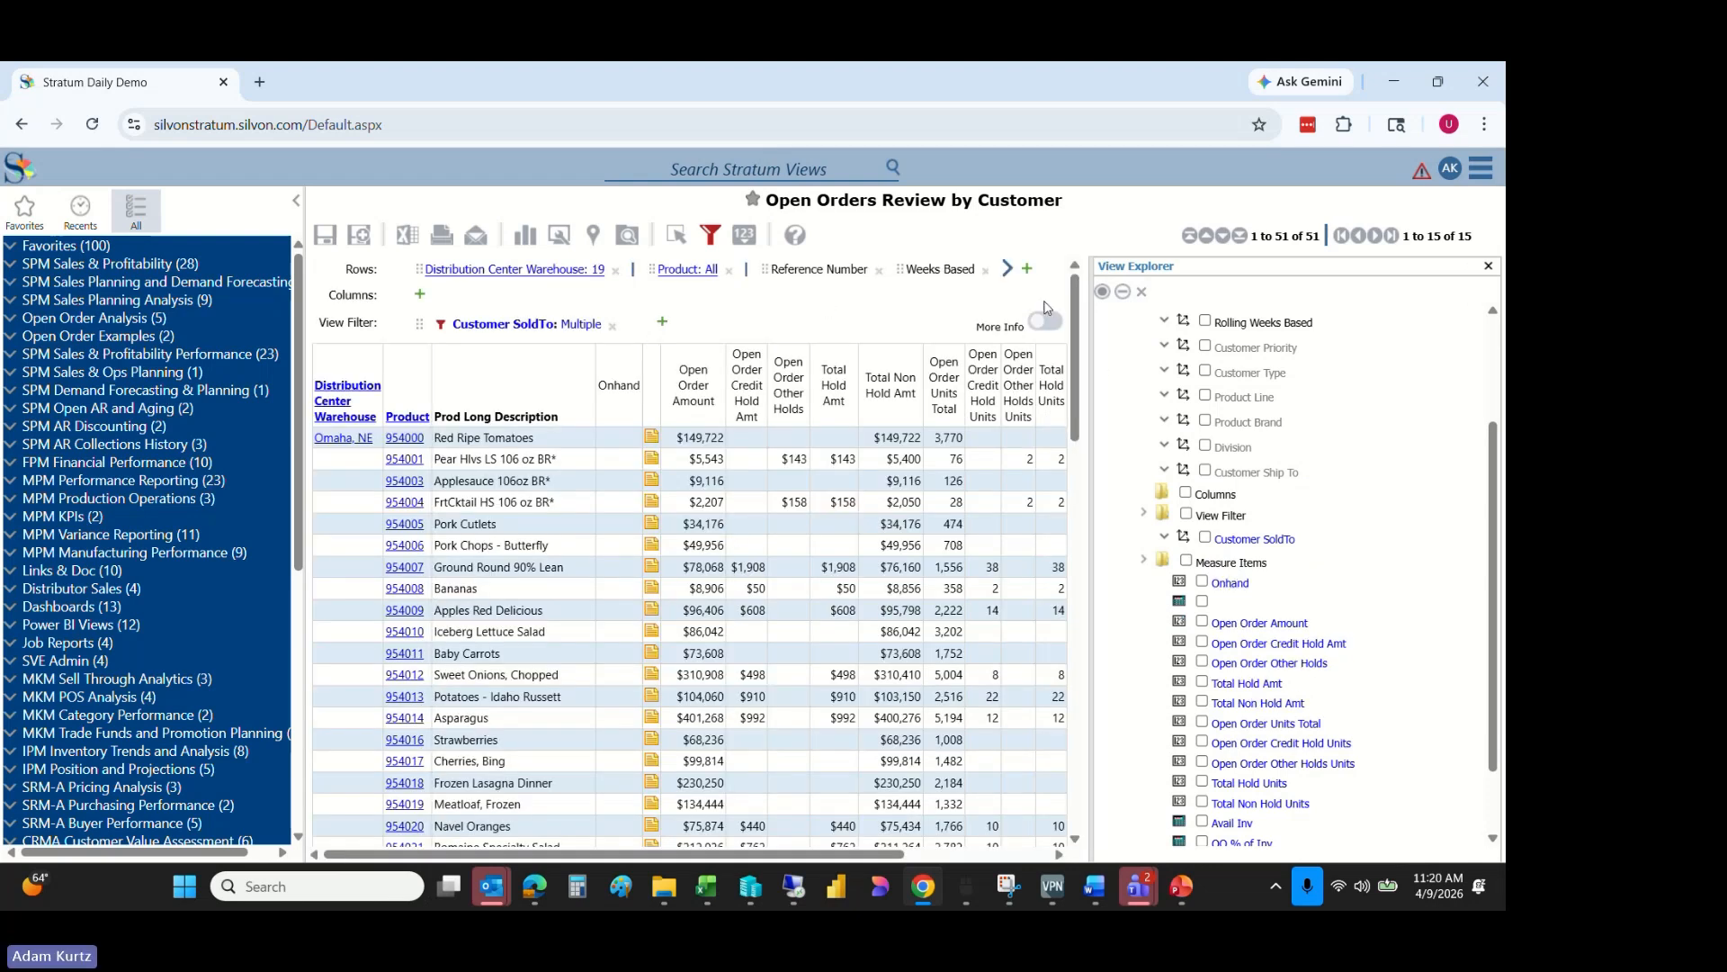
# - Close the View Explorer and rerun the open orders view for the single customer GoodFoods -- Western, using the Select a Customer option
pyautogui.click(627, 237)
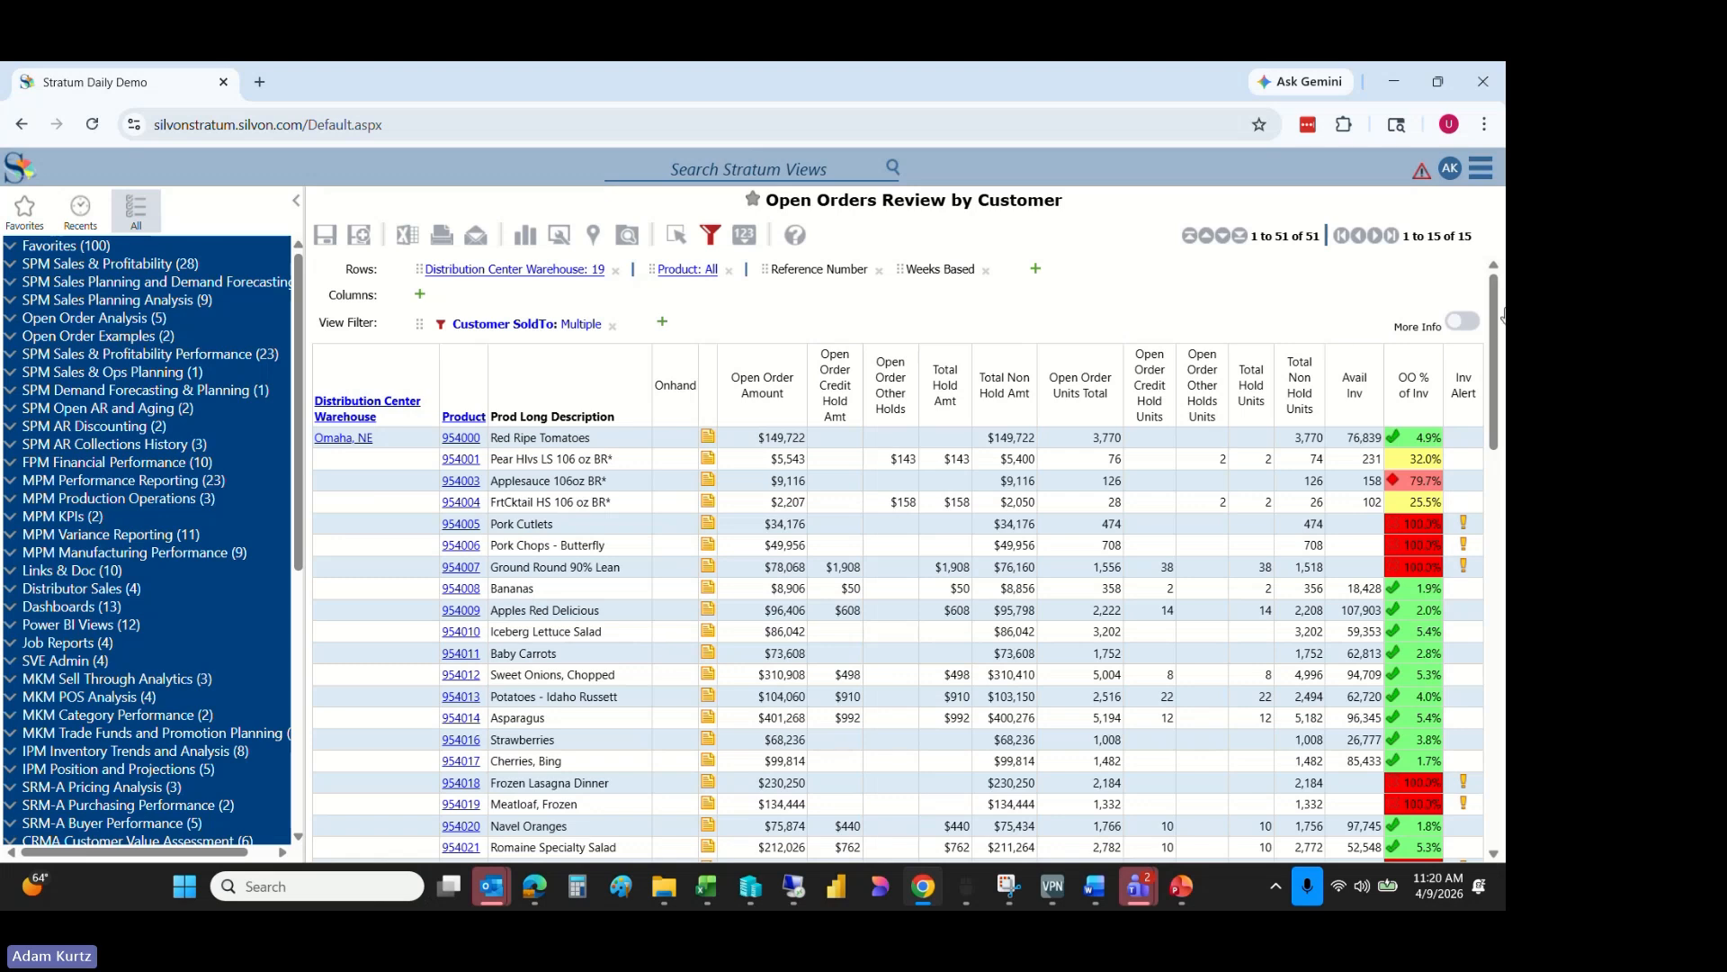
pyautogui.moveTo(1499, 342)
pyautogui.mouseDown()
pyautogui.moveTo(1503, 704)
pyautogui.moveTo(1501, 333)
pyautogui.mouseUp()
pyautogui.click(676, 235)
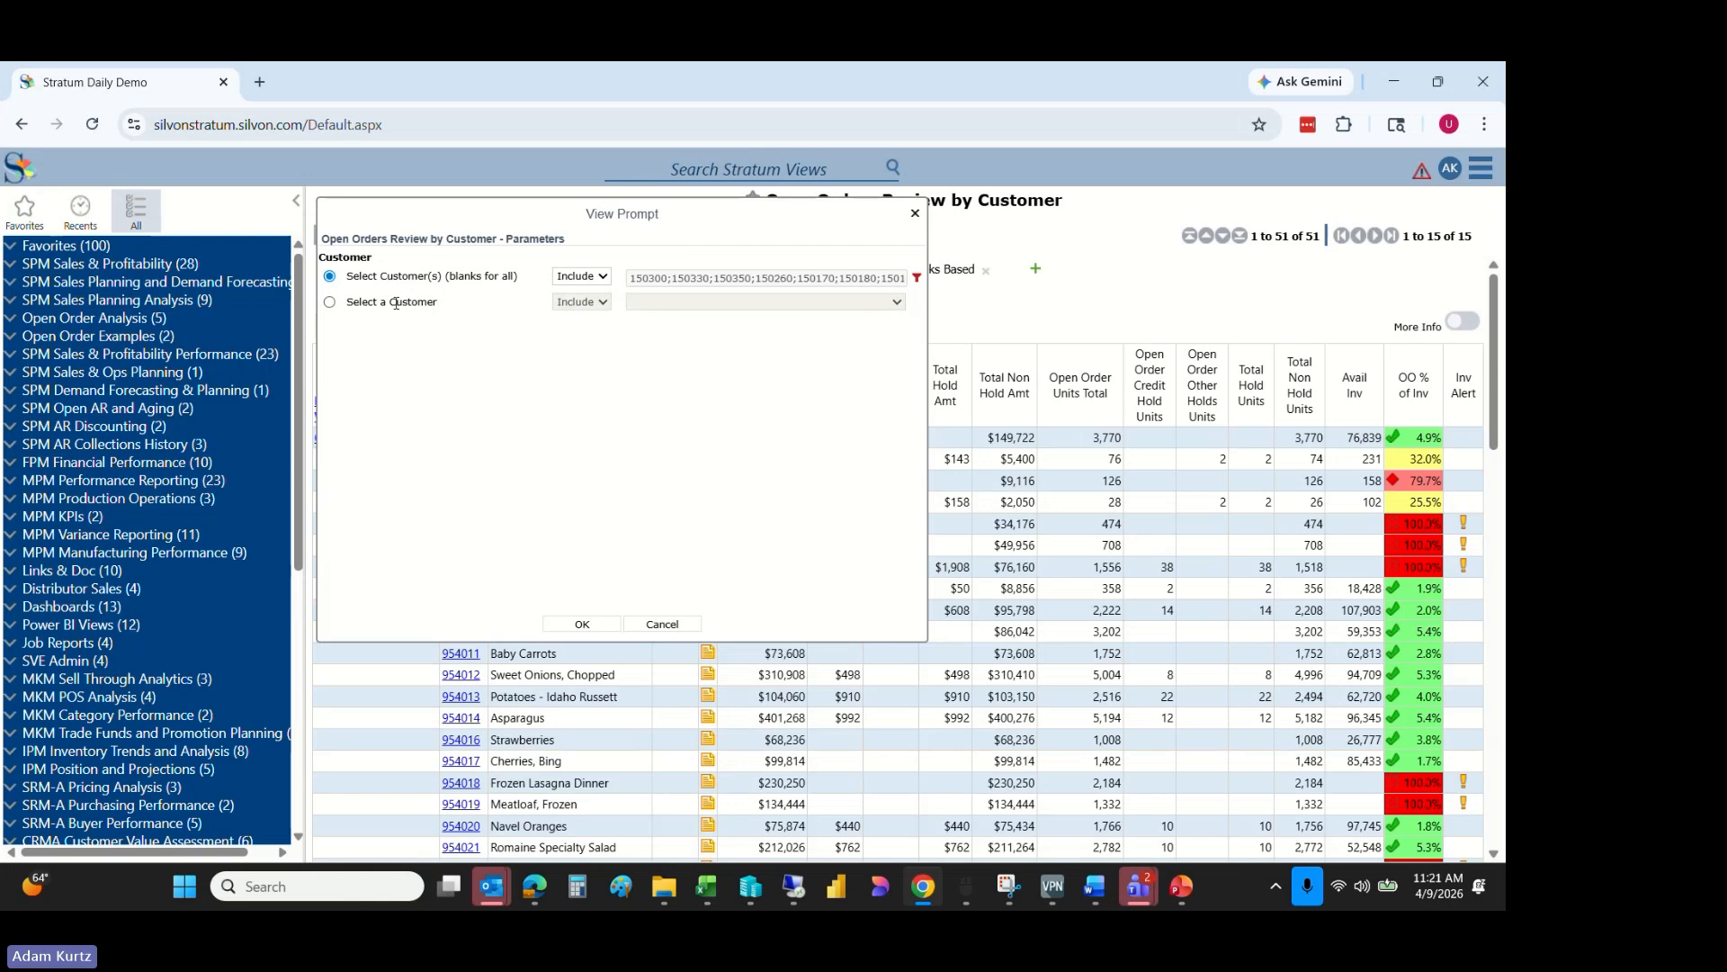
pyautogui.click(329, 302)
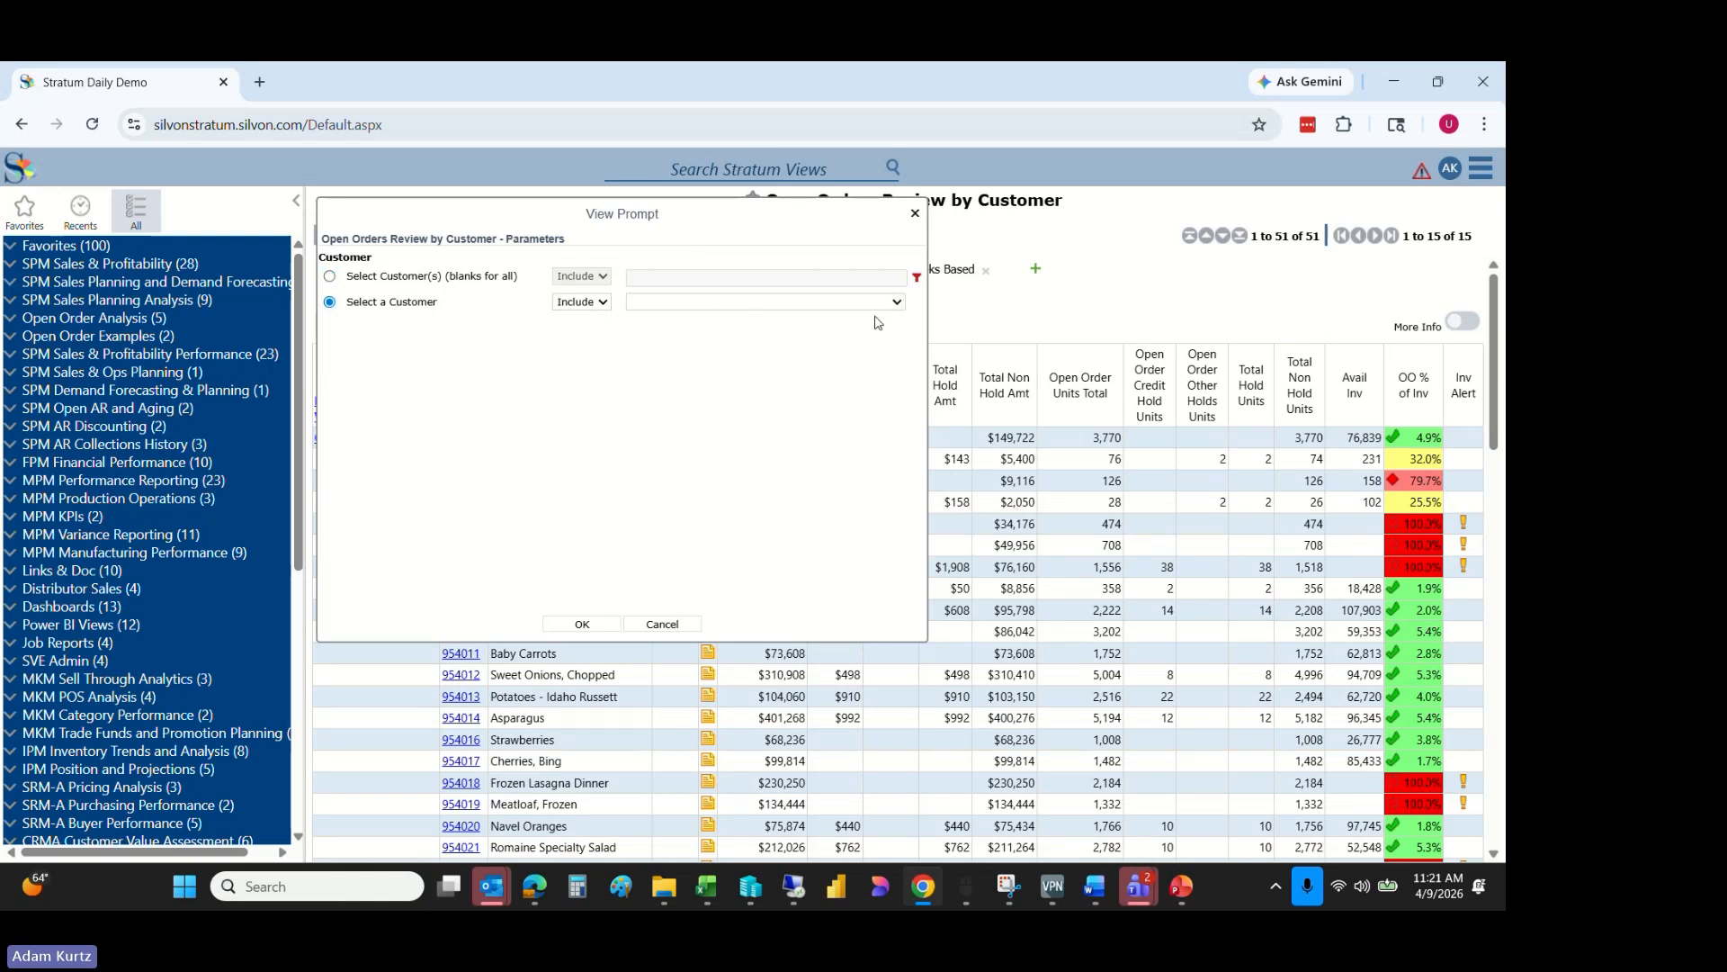
pyautogui.click(898, 303)
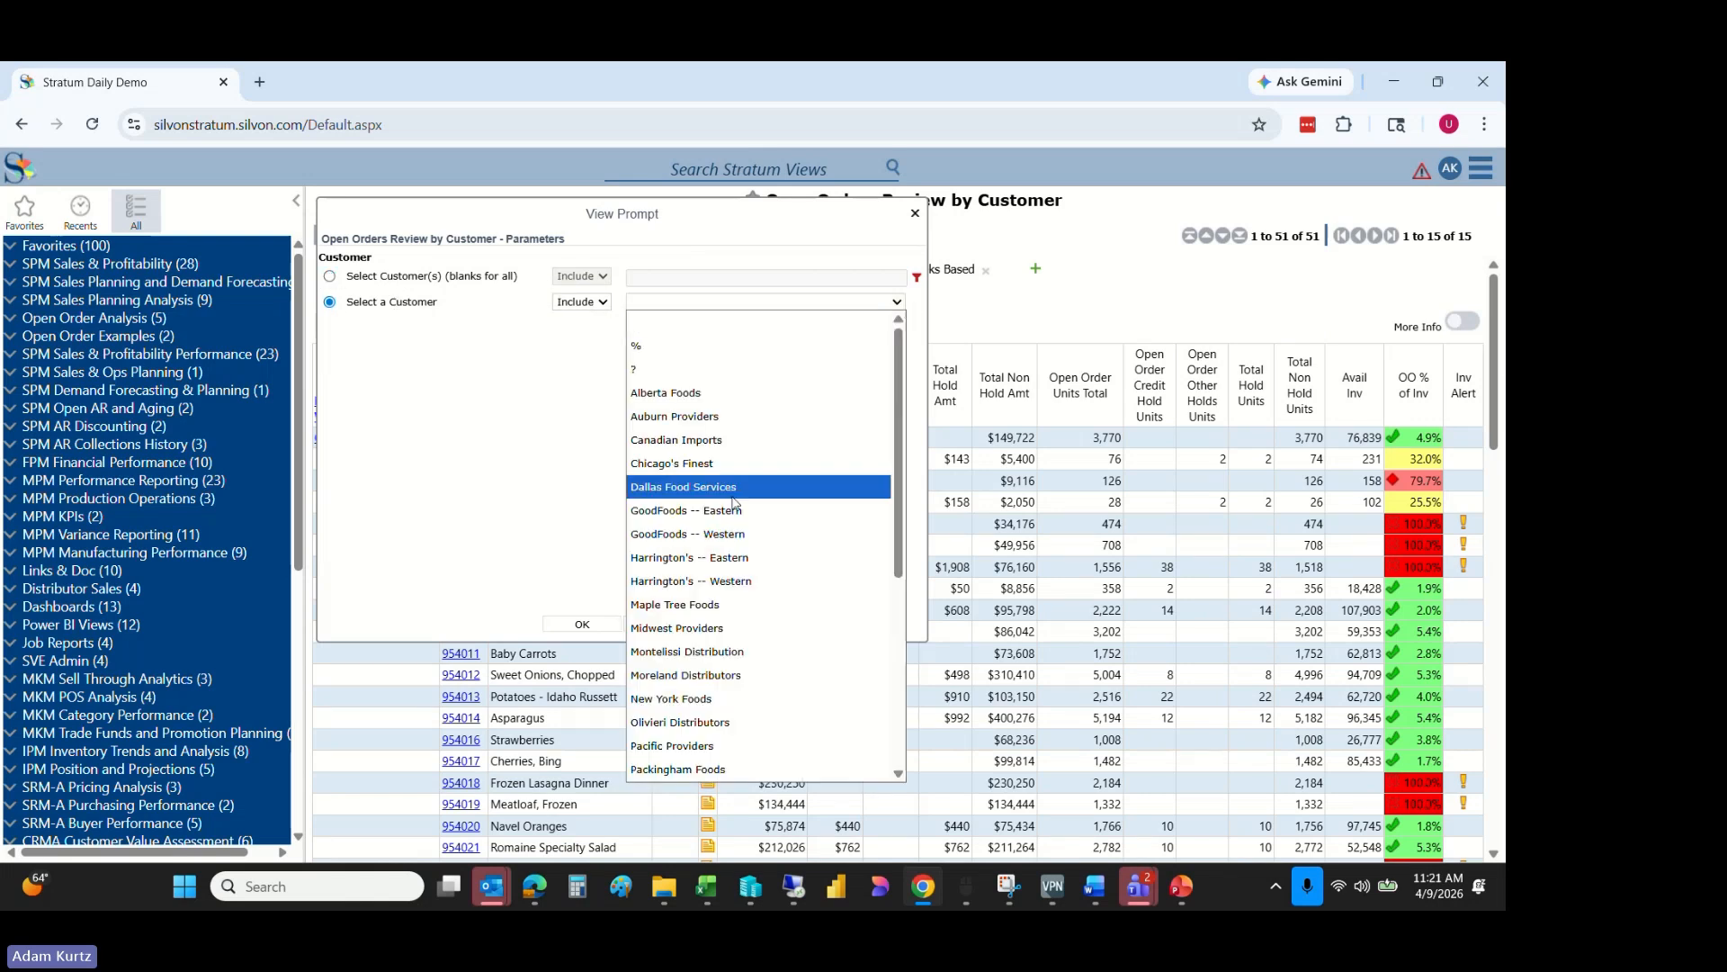
pyautogui.click(687, 534)
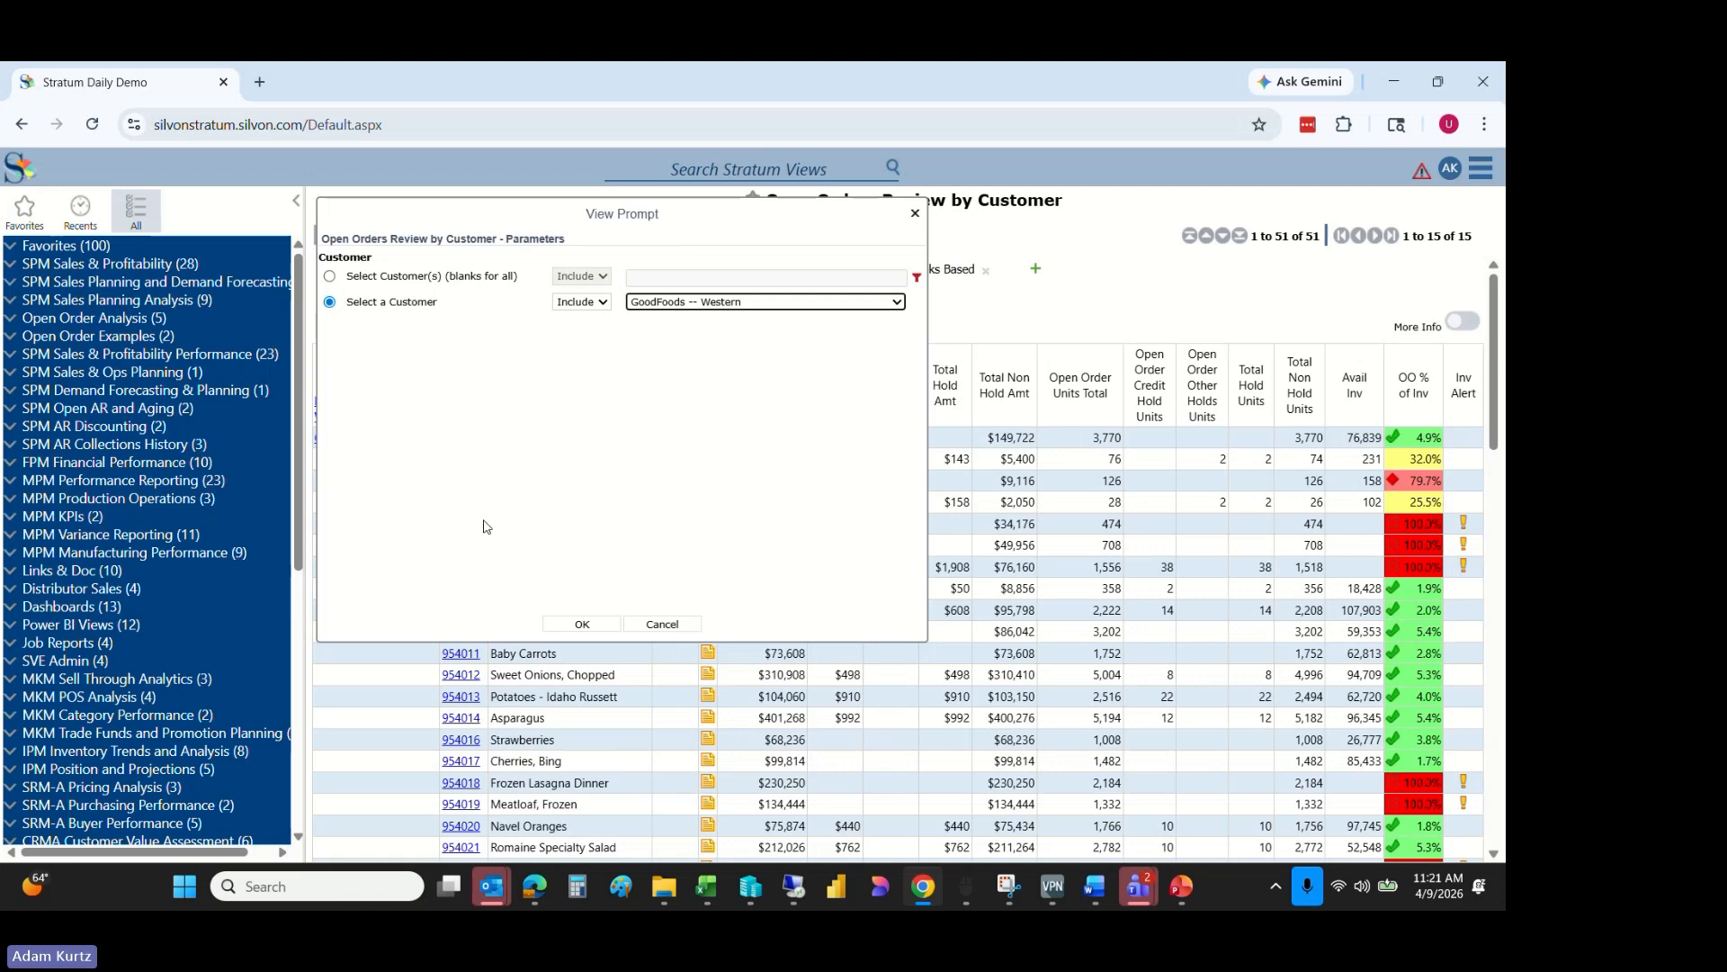
pyautogui.click(583, 623)
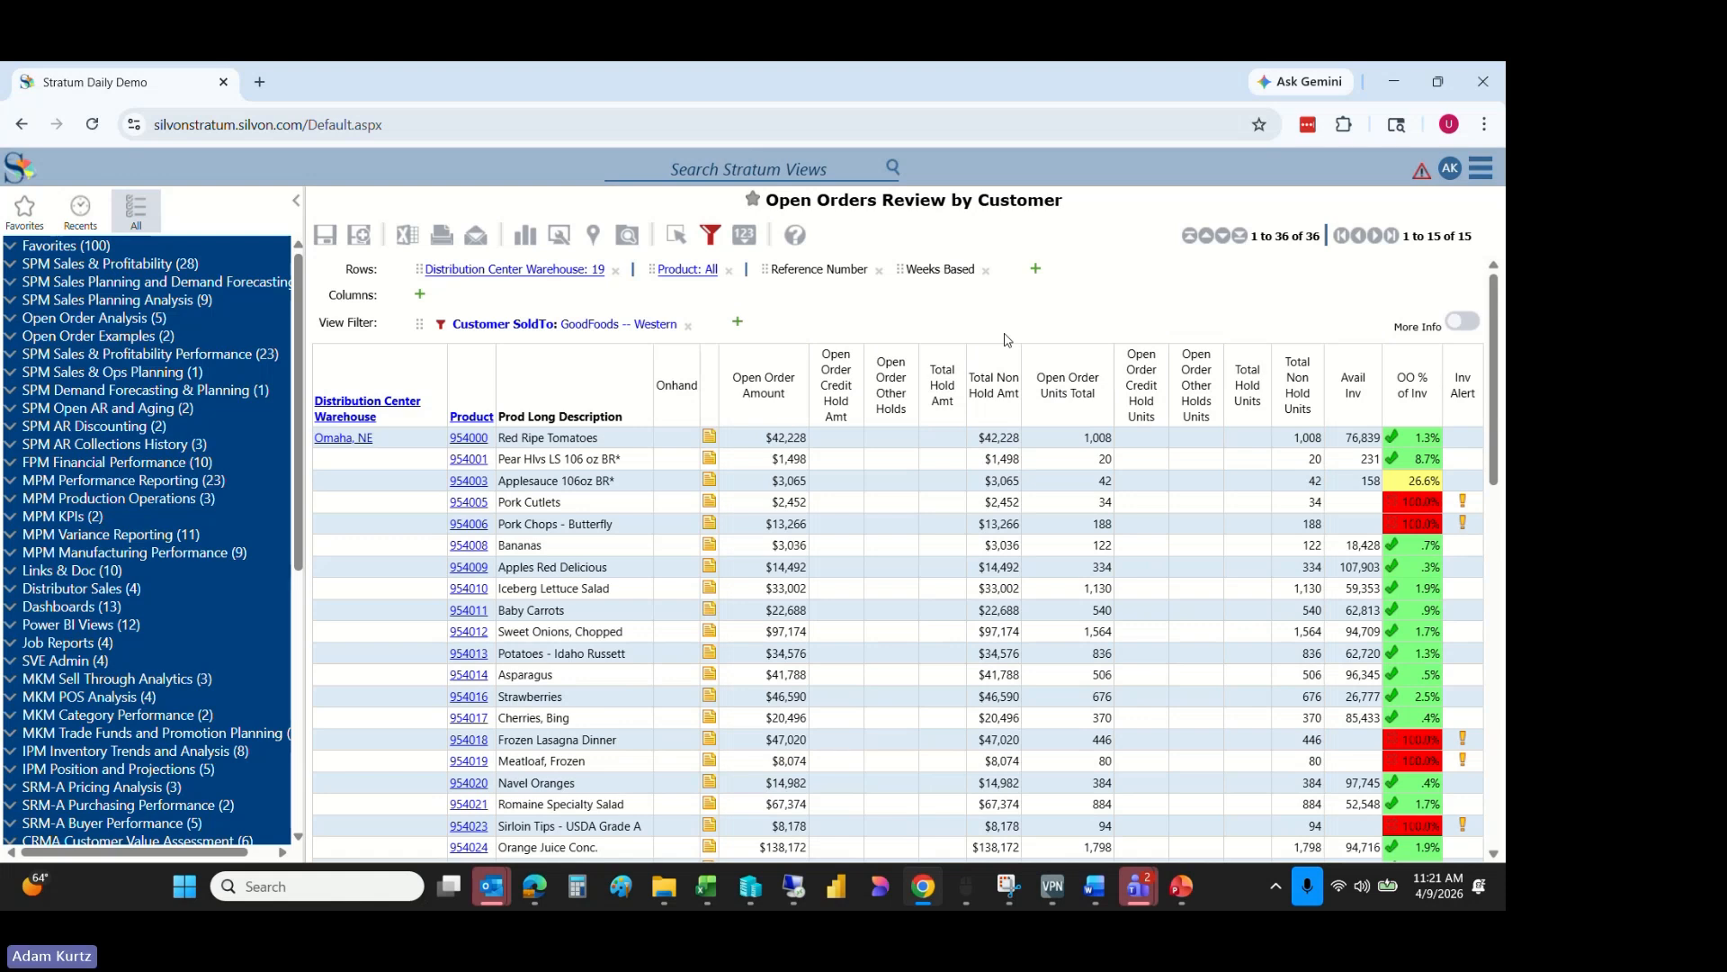
pyautogui.click(677, 236)
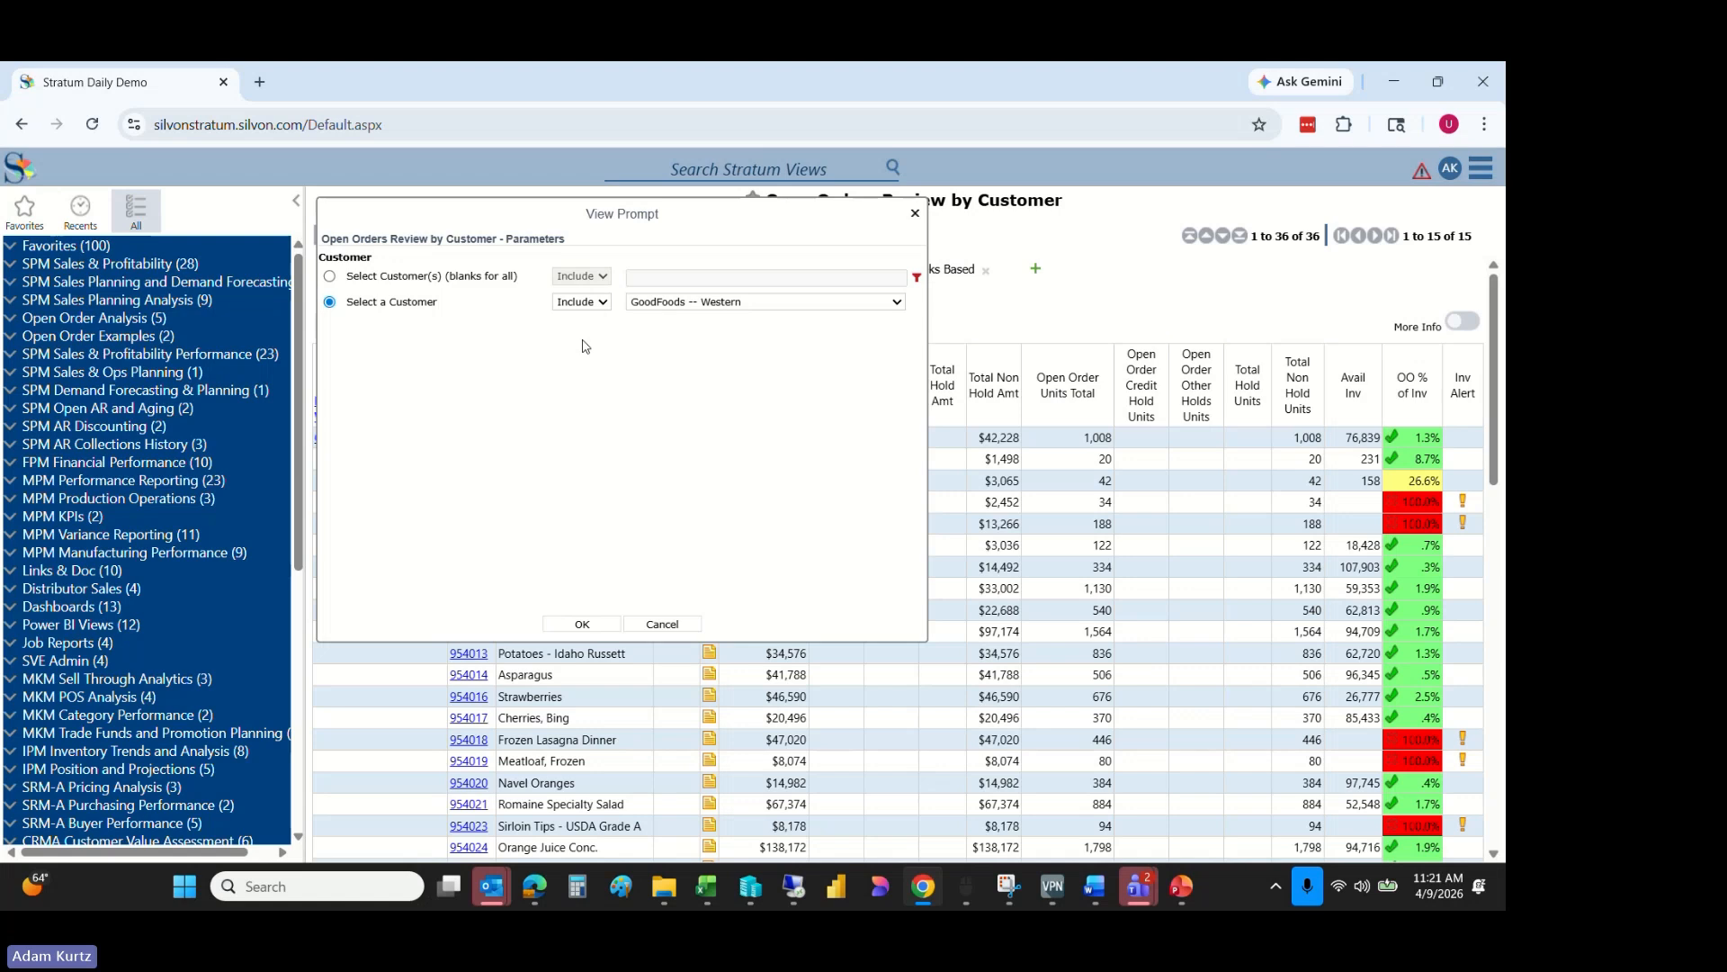
pyautogui.click(668, 627)
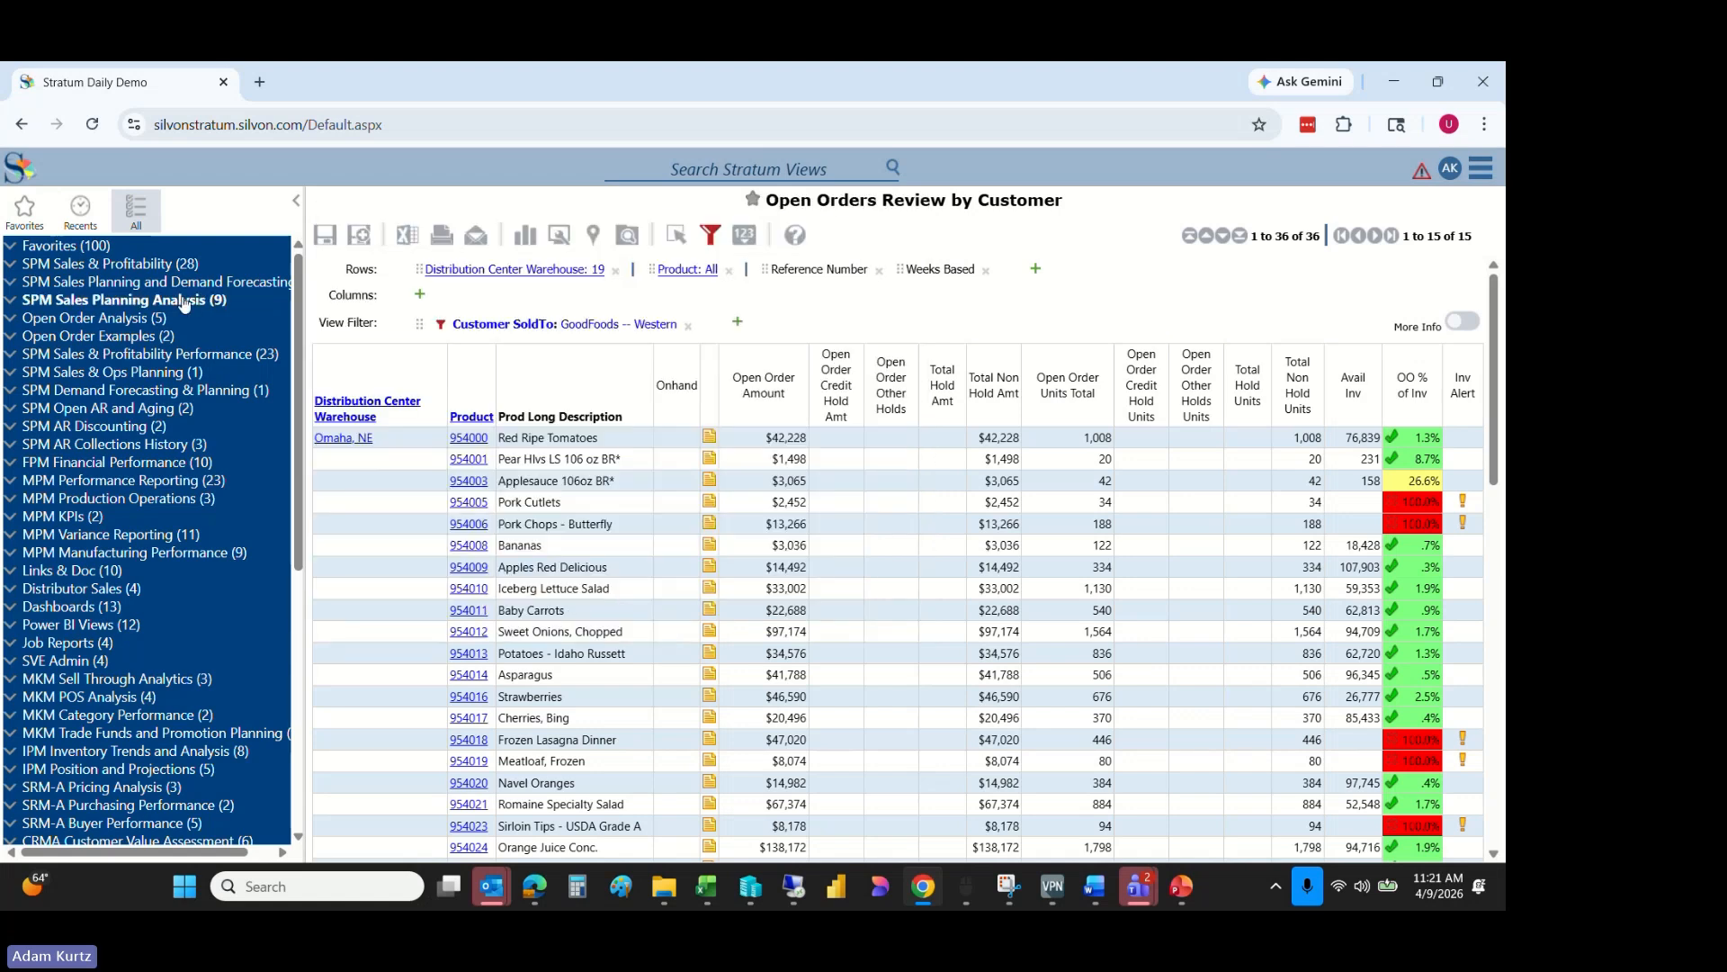
# - Open the Comparative Sales Prompt view from the recently used views
pyautogui.click(80, 216)
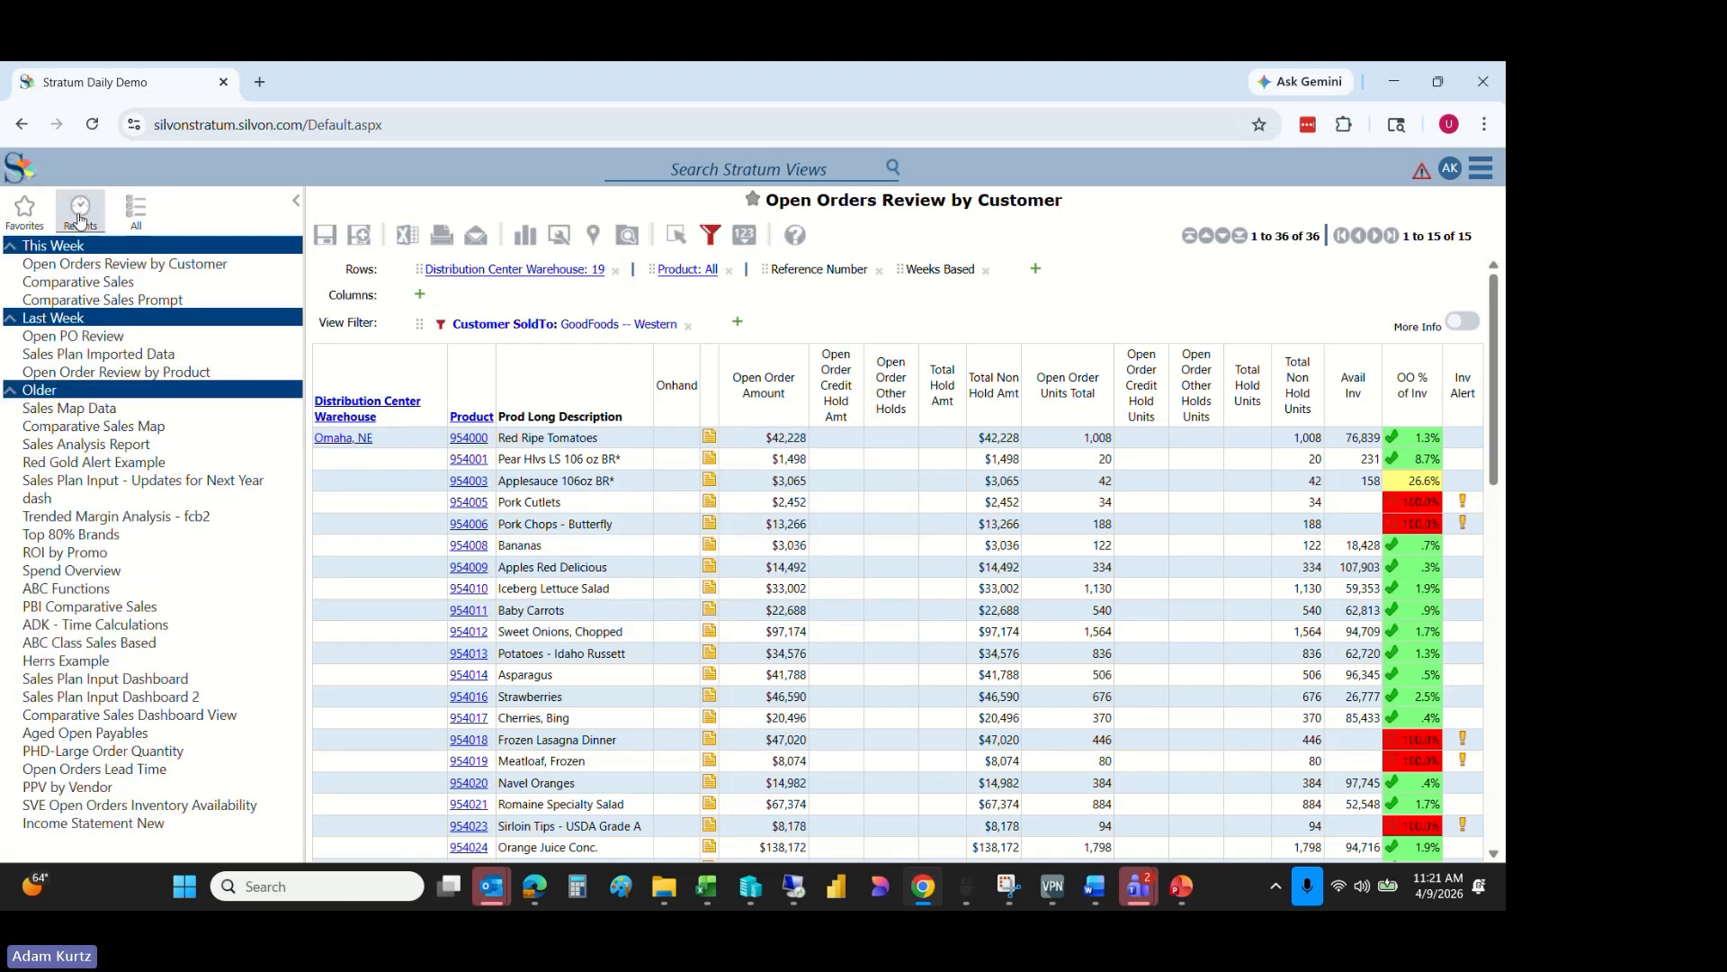
pyautogui.click(117, 271)
pyautogui.click(414, 627)
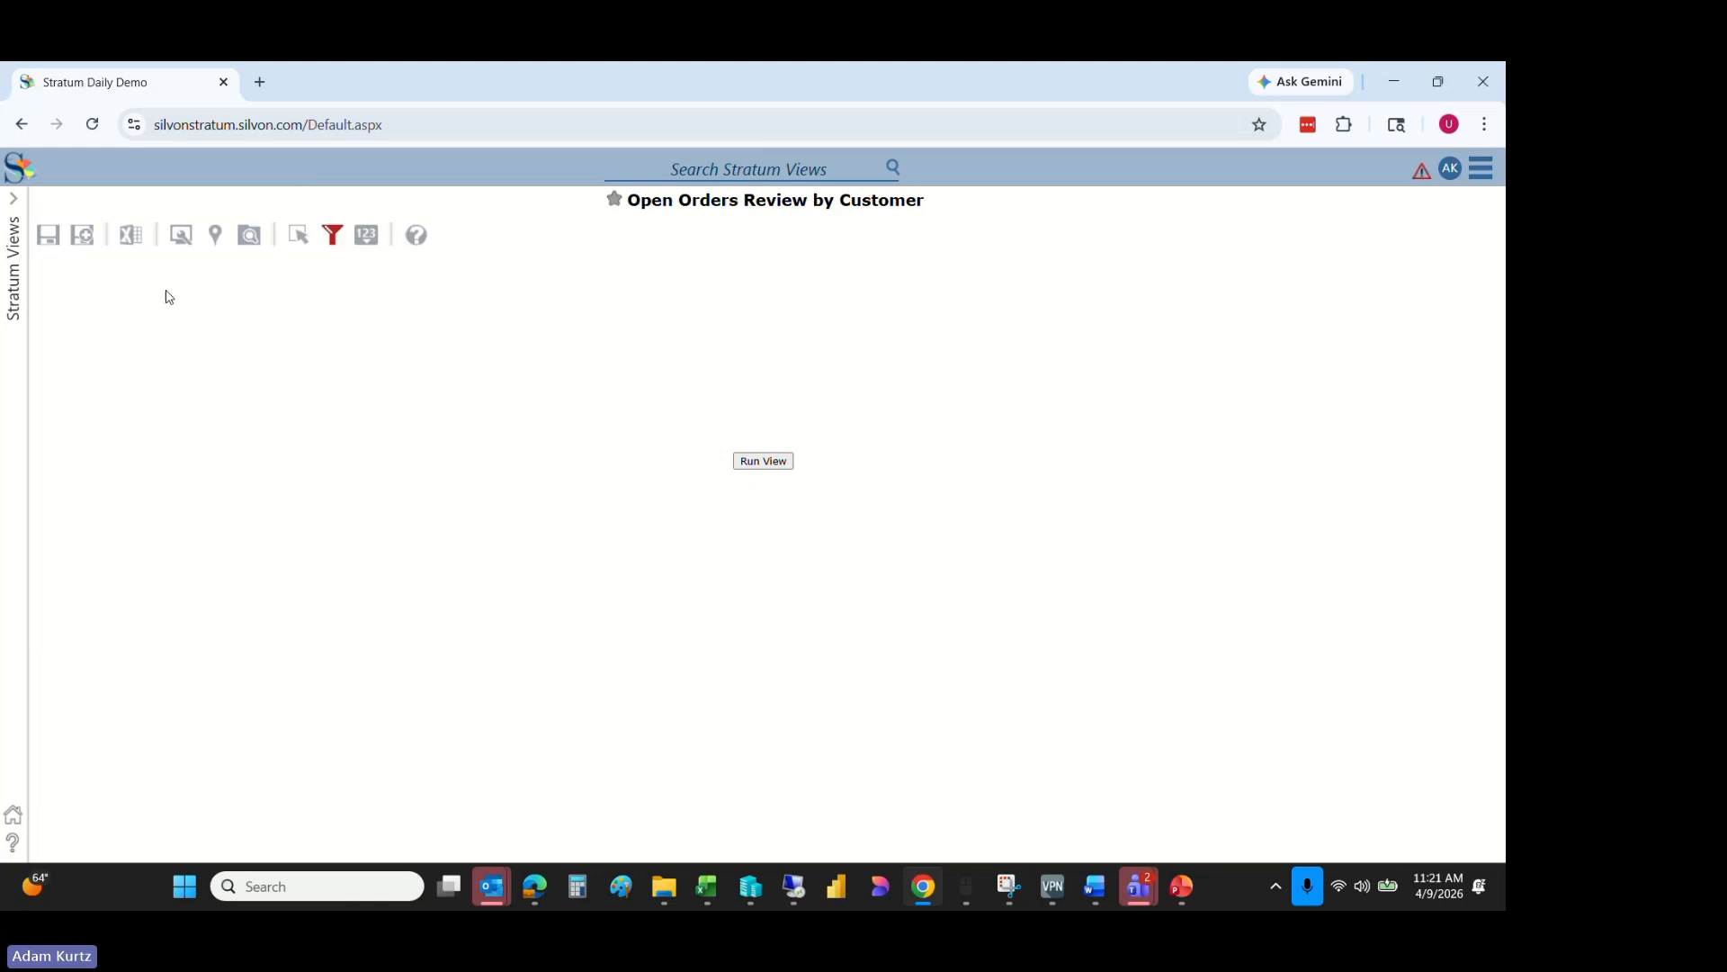
pyautogui.click(15, 229)
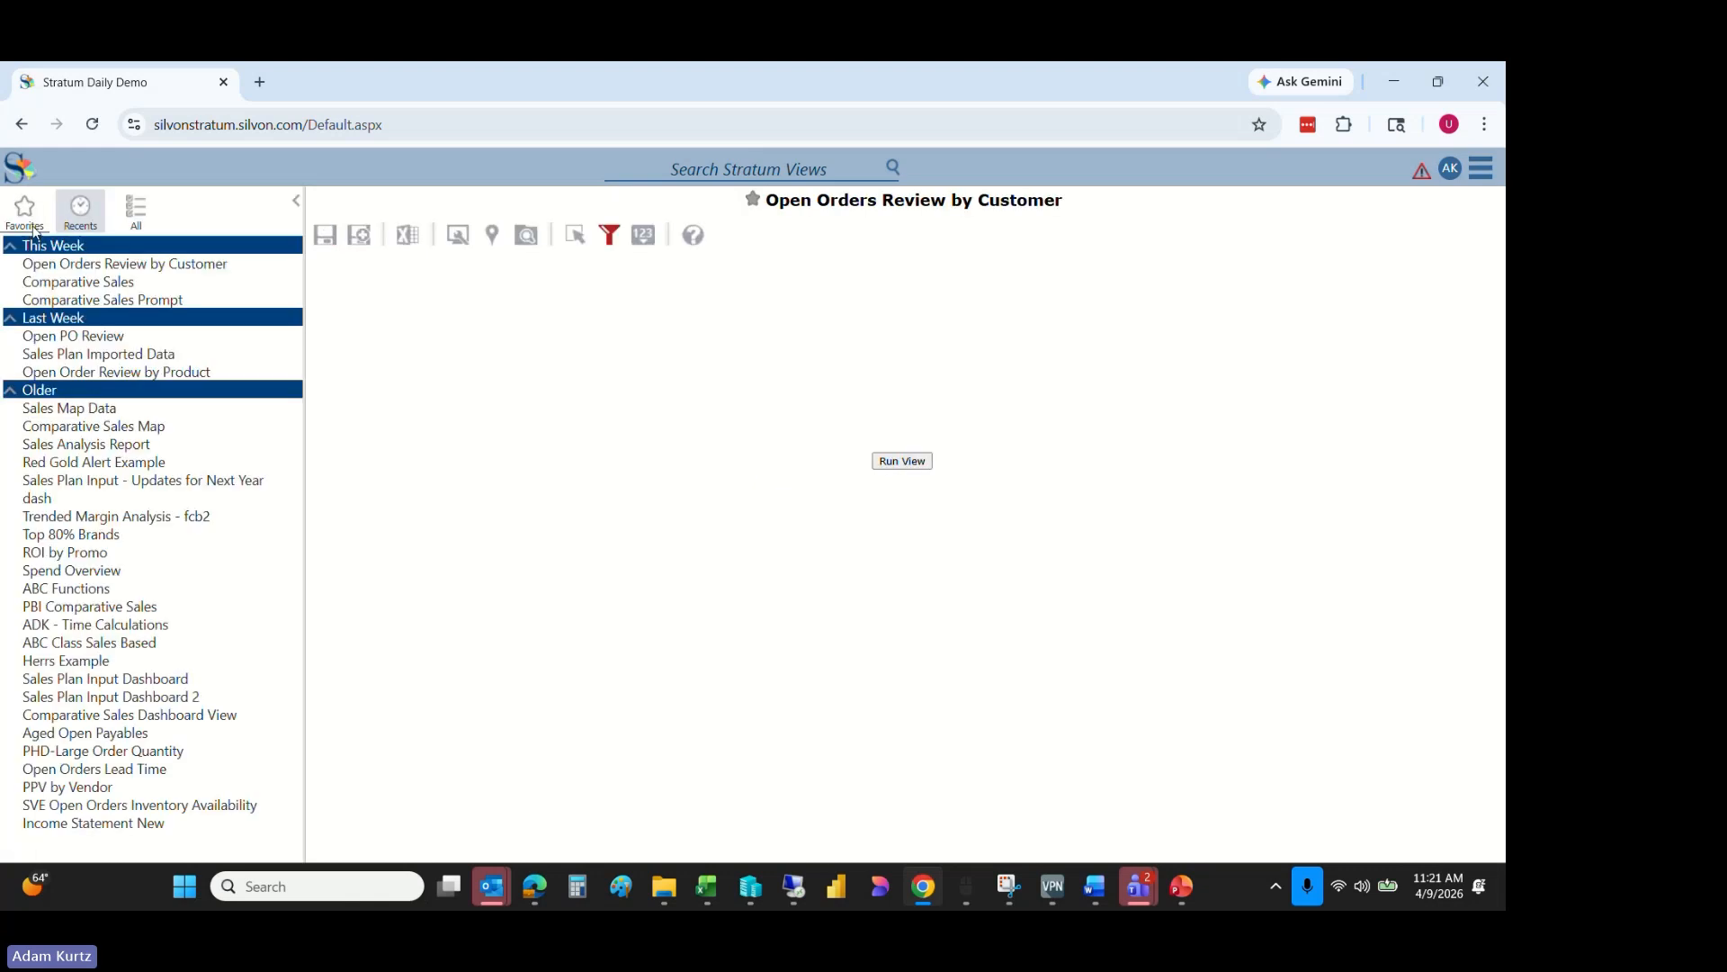
pyautogui.click(98, 302)
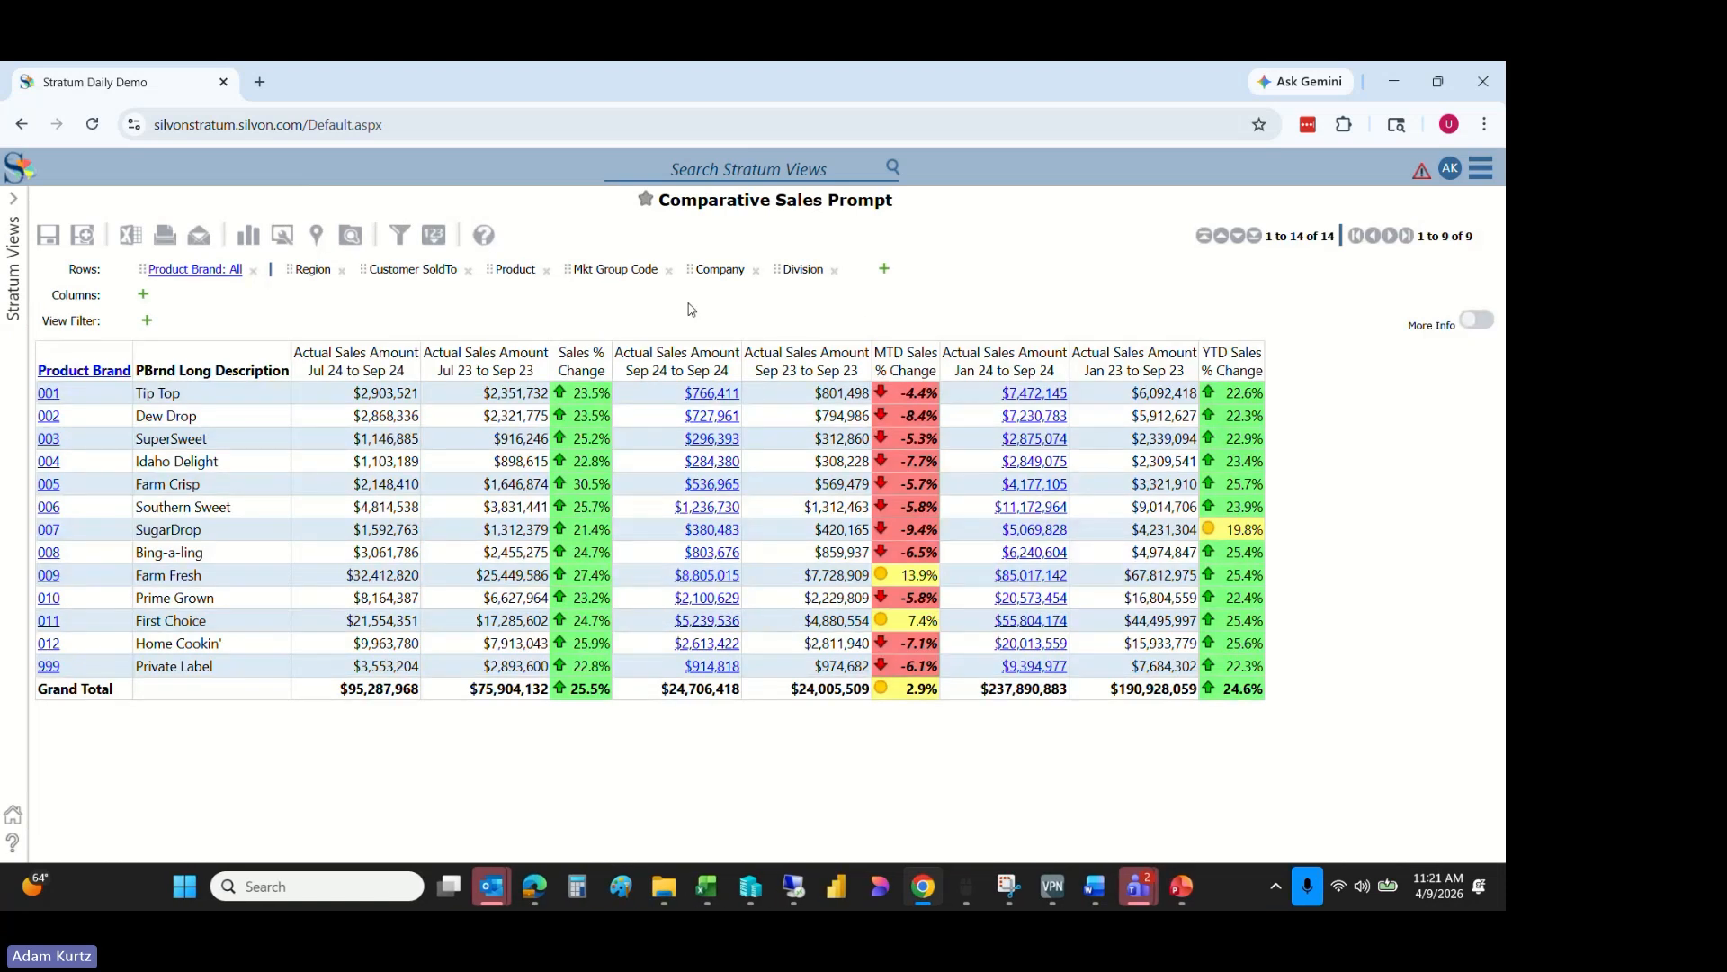
# - Show the view's structure and add a Product Brand parameter group named Product Brand Group 1
pyautogui.click(350, 234)
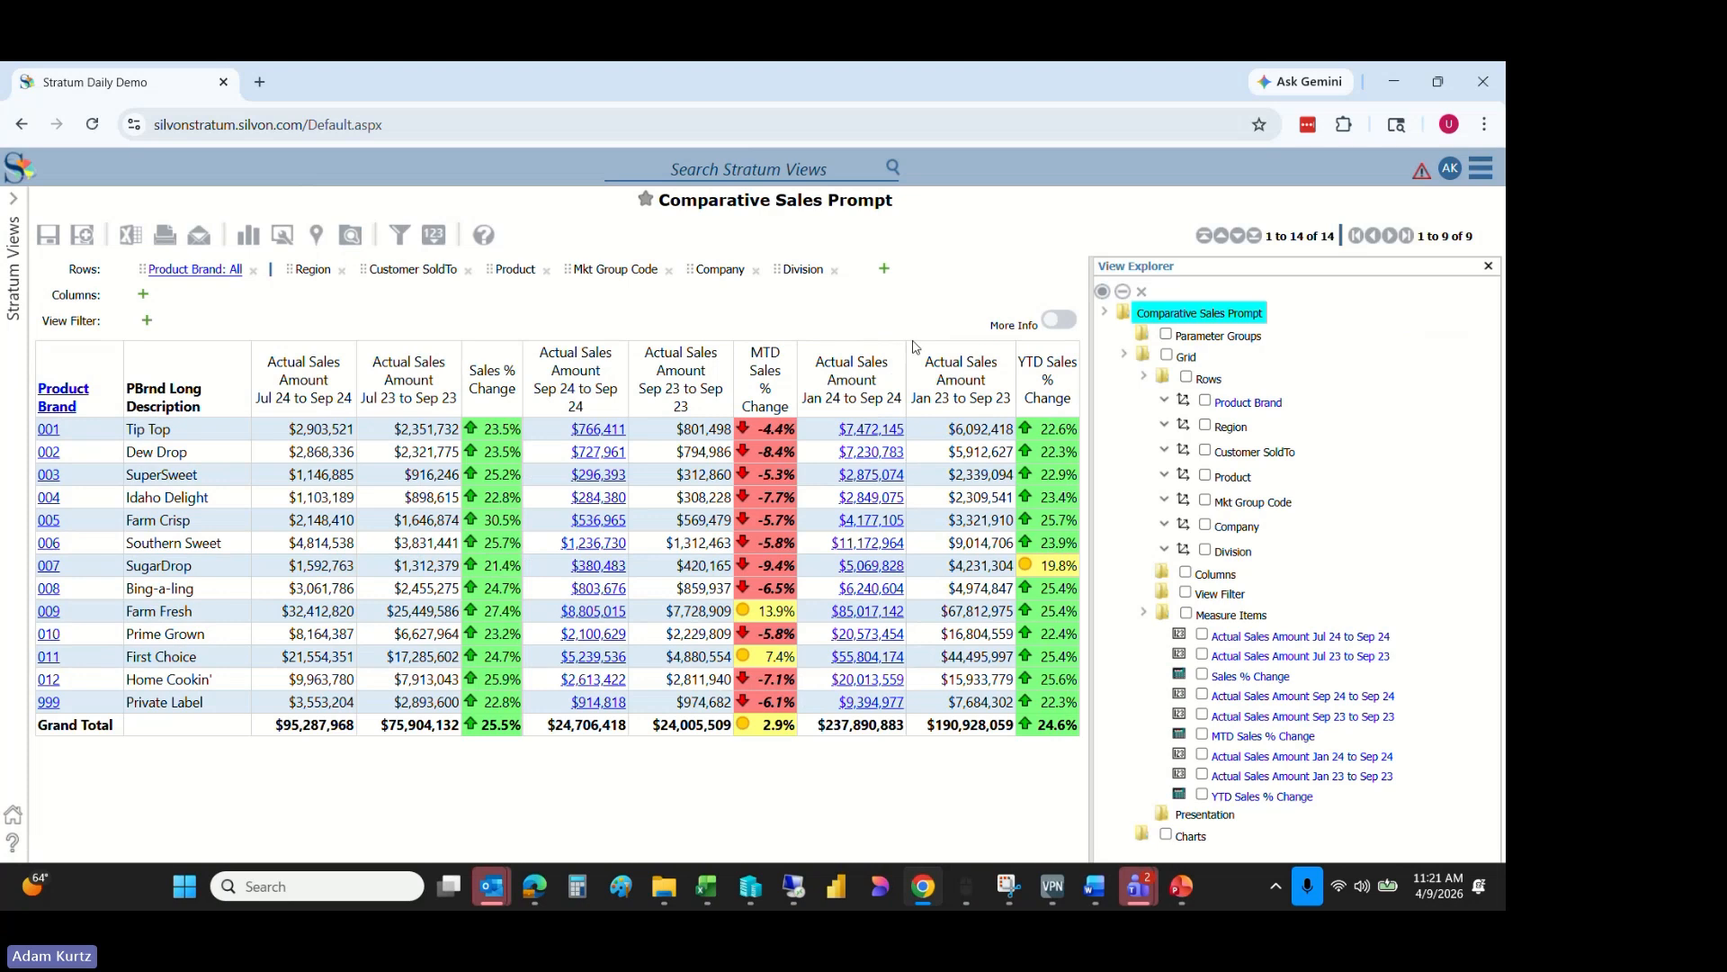
pyautogui.click(1228, 334)
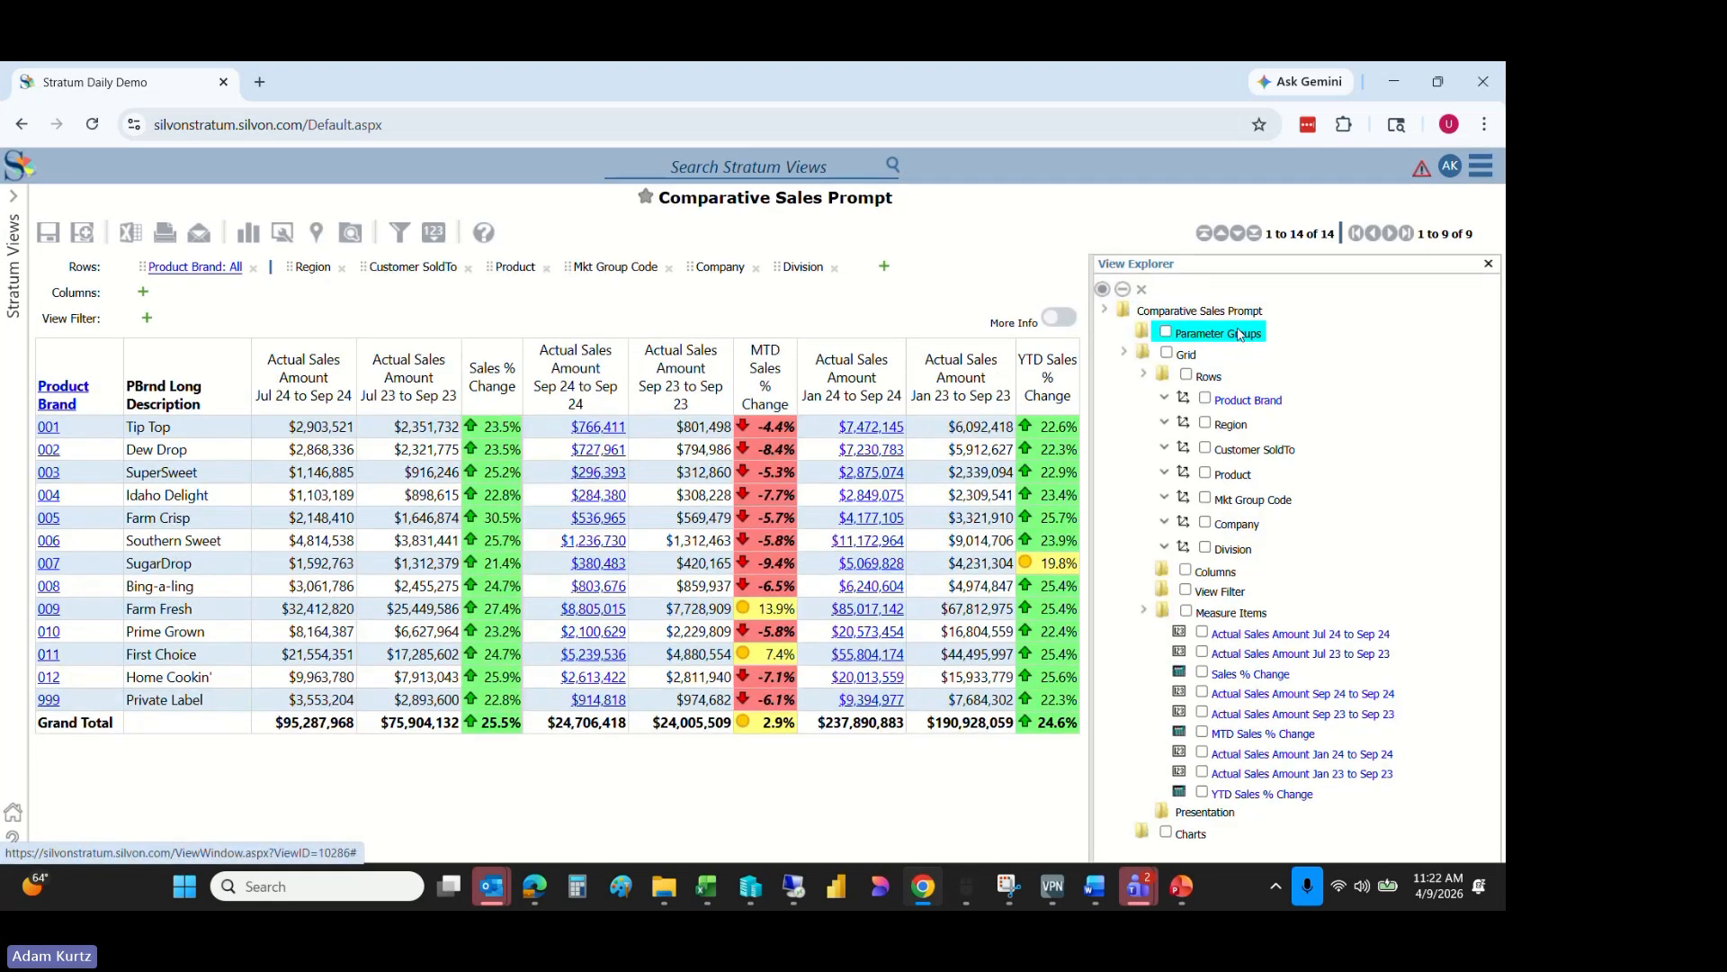
pyautogui.rightClick(1238, 334)
pyautogui.click(1215, 337)
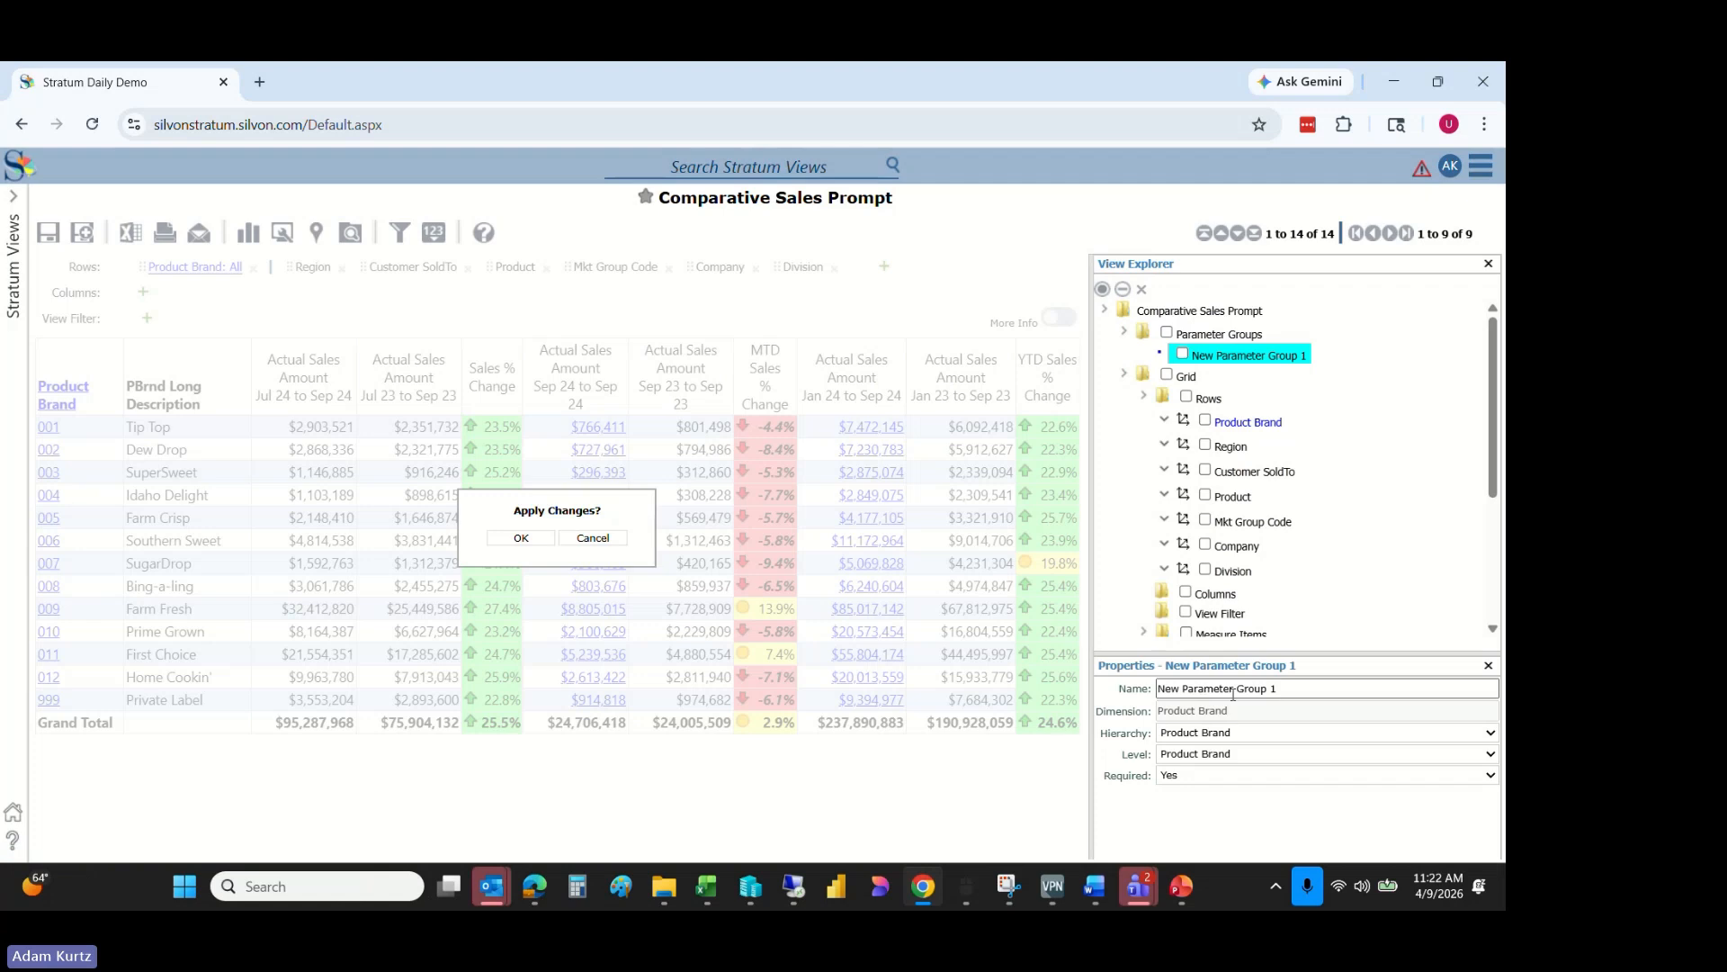
pyautogui.moveTo(1237, 691); pyautogui.dragTo(1132, 689)
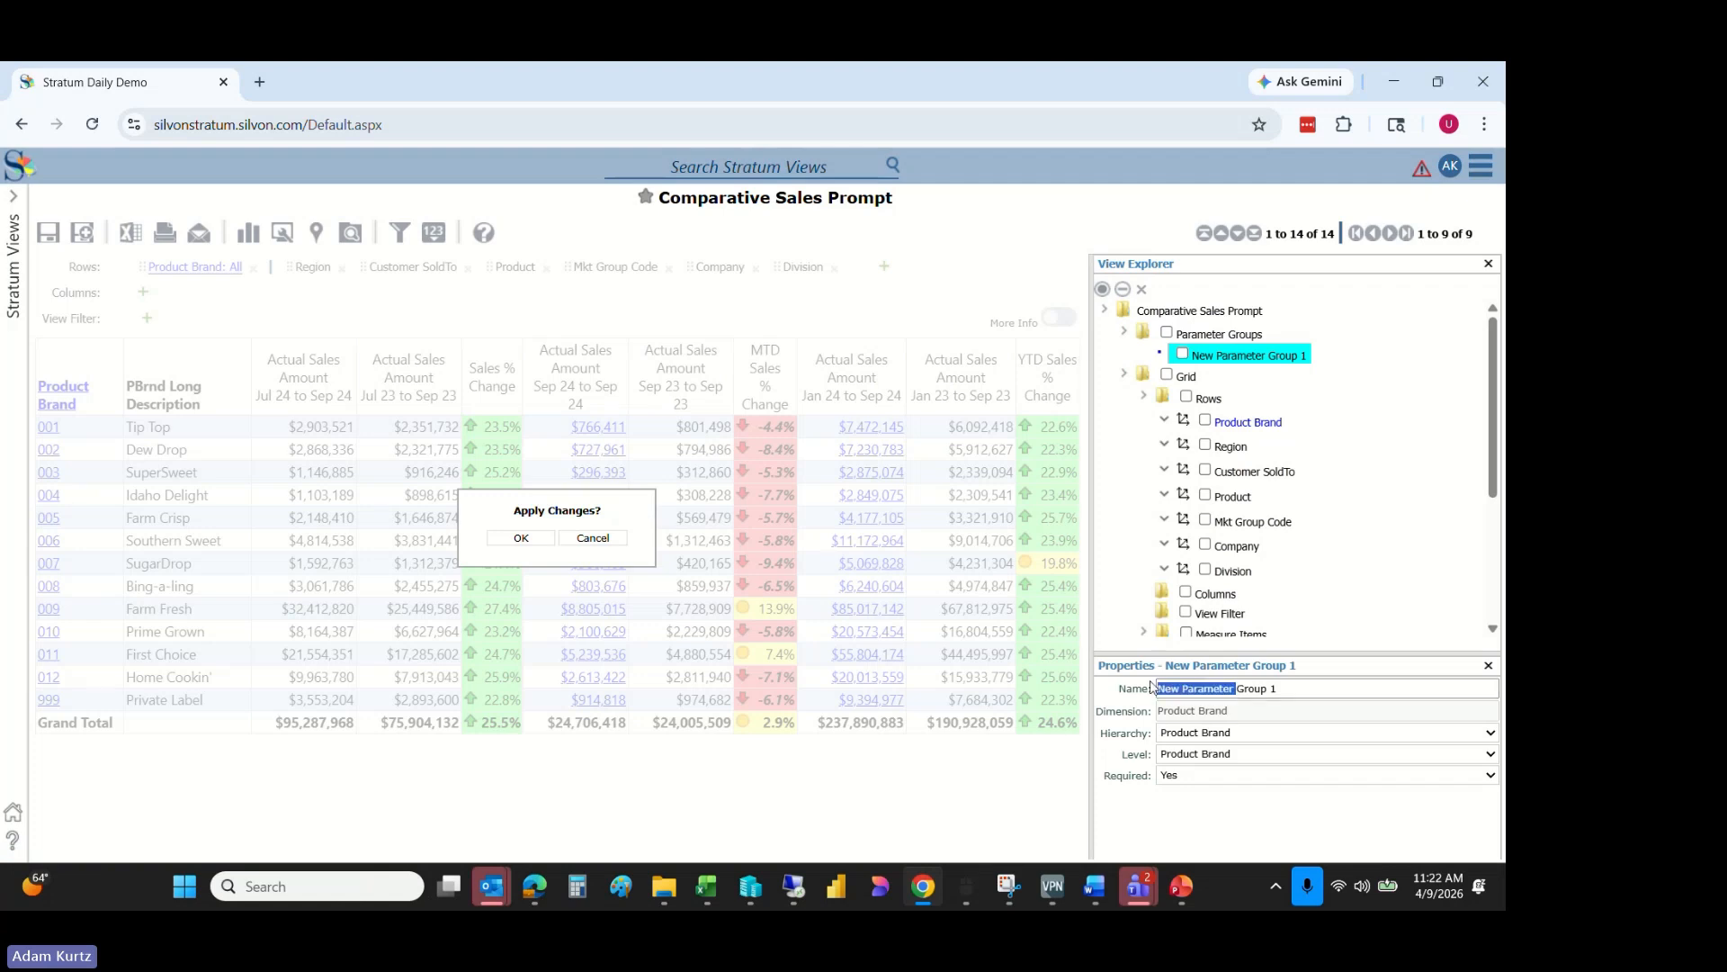
pyautogui.write('Product Br')
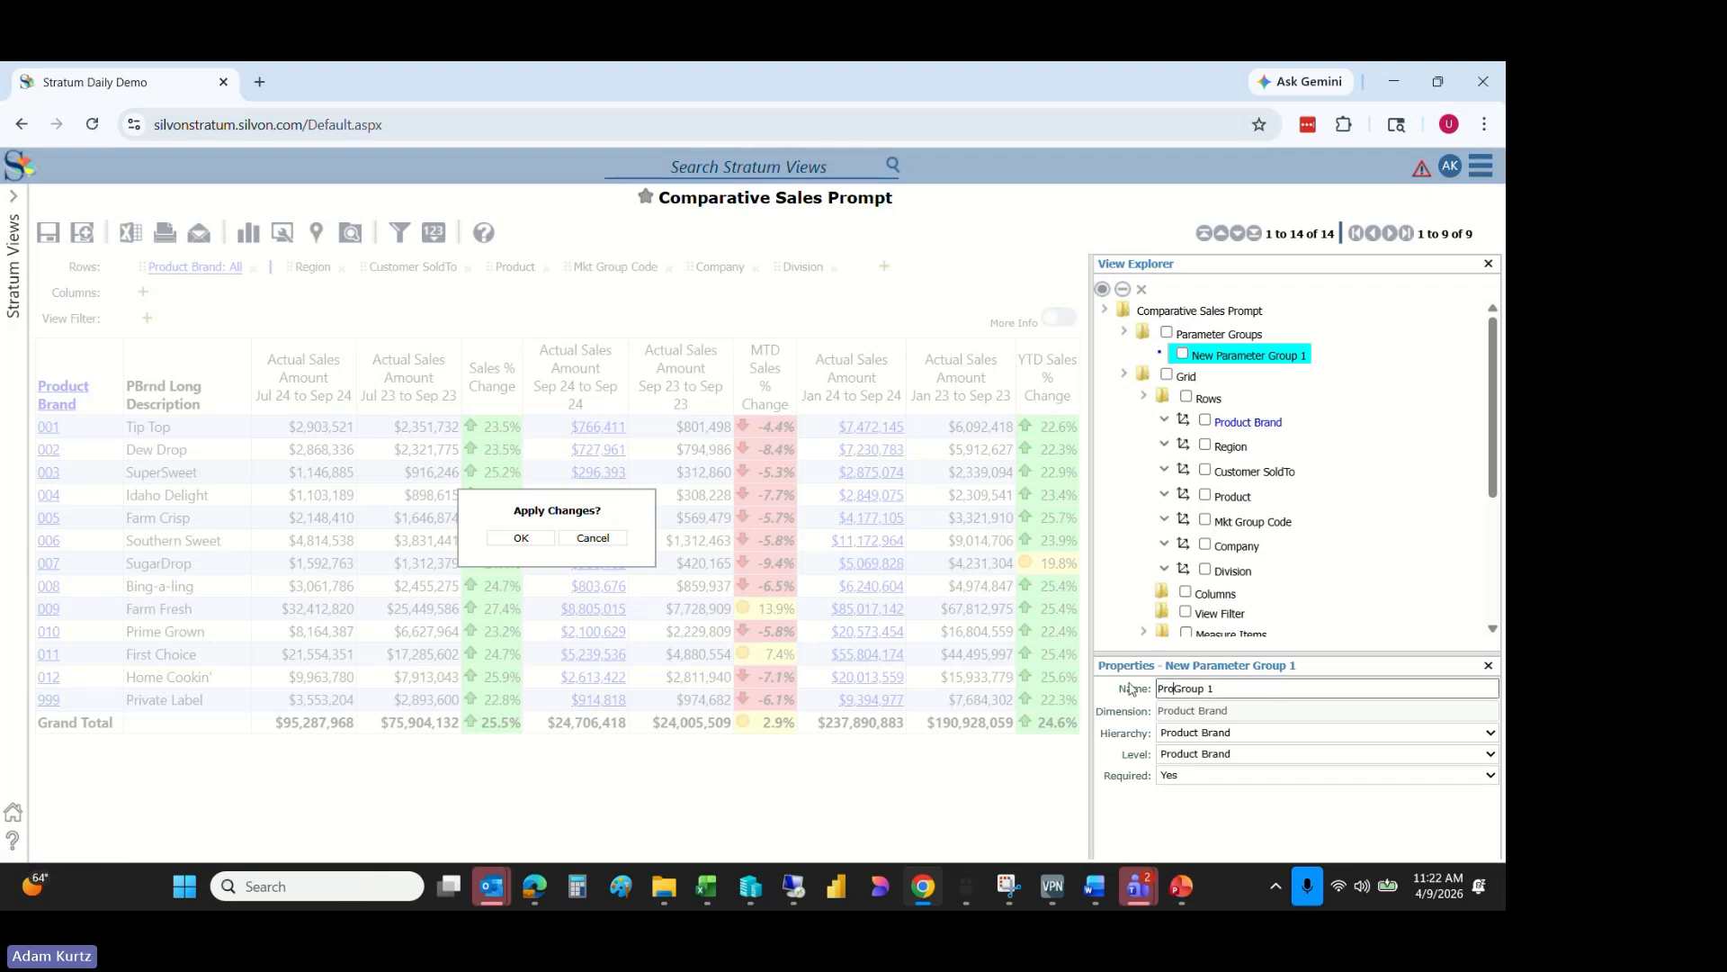
pyautogui.write('and')
# - Add a parameter to Product Brand Group 1 and name it ProductBrand1
pyautogui.click(1260, 352)
pyautogui.rightClick(1259, 352)
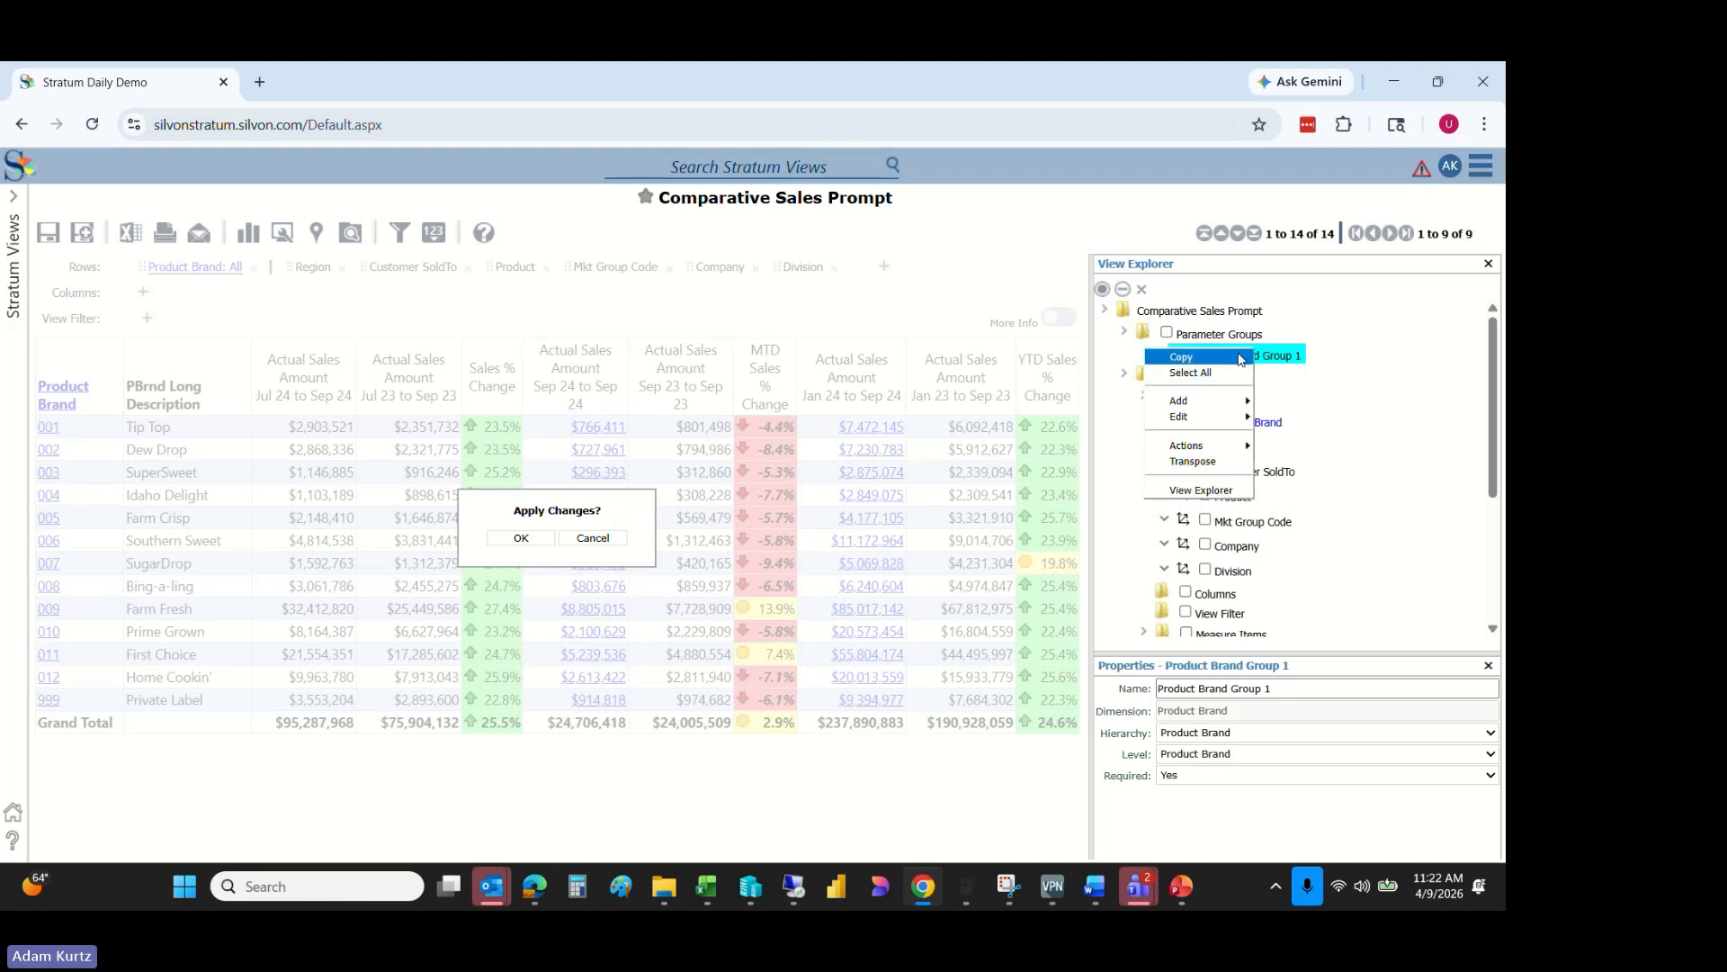
pyautogui.moveTo(1246, 402)
pyautogui.rightClick(1300, 356)
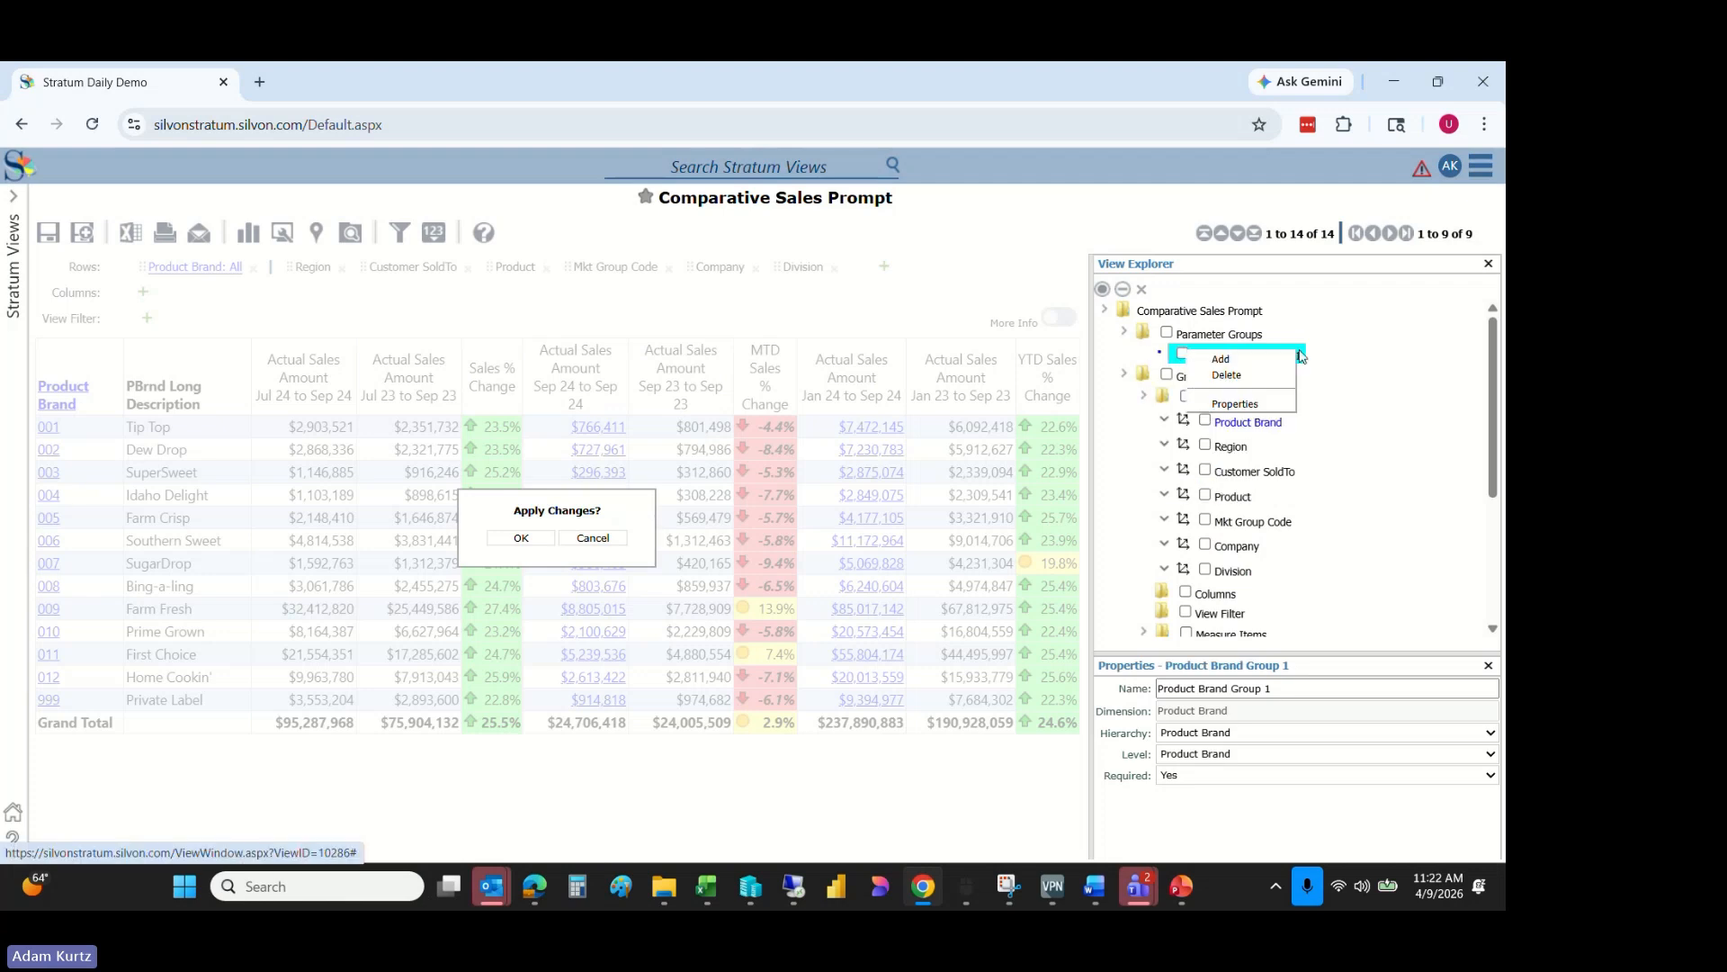
pyautogui.click(1292, 359)
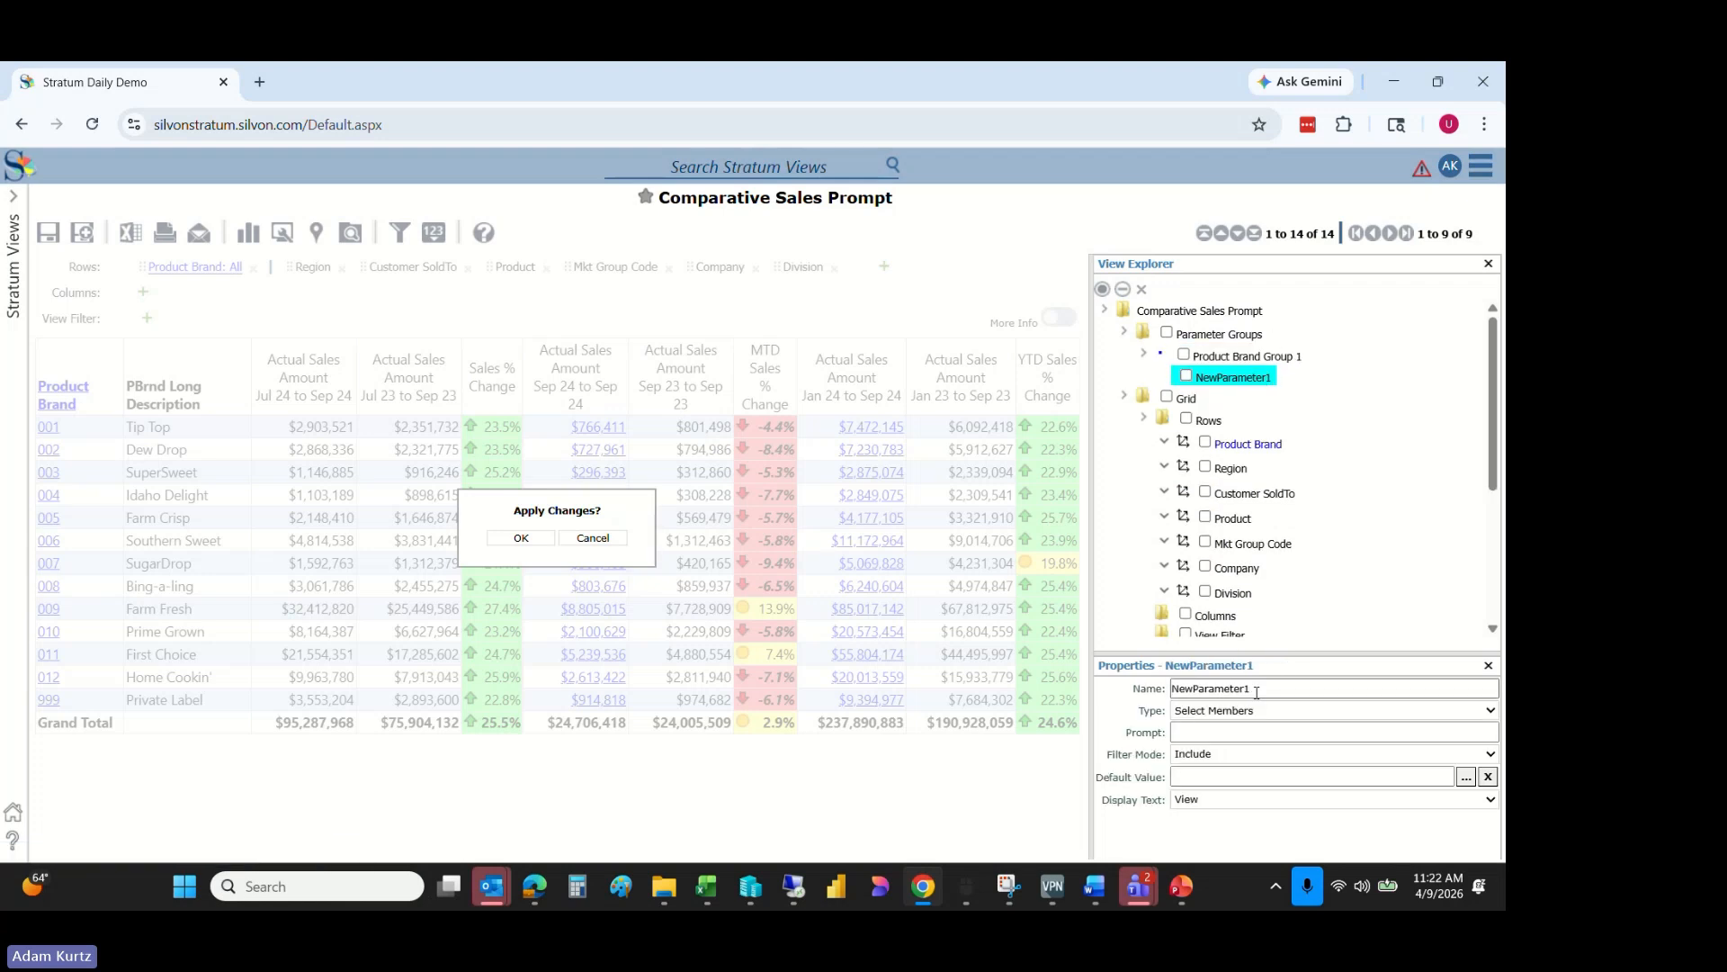
pyautogui.moveTo(1257, 691); pyautogui.dragTo(1103, 691)
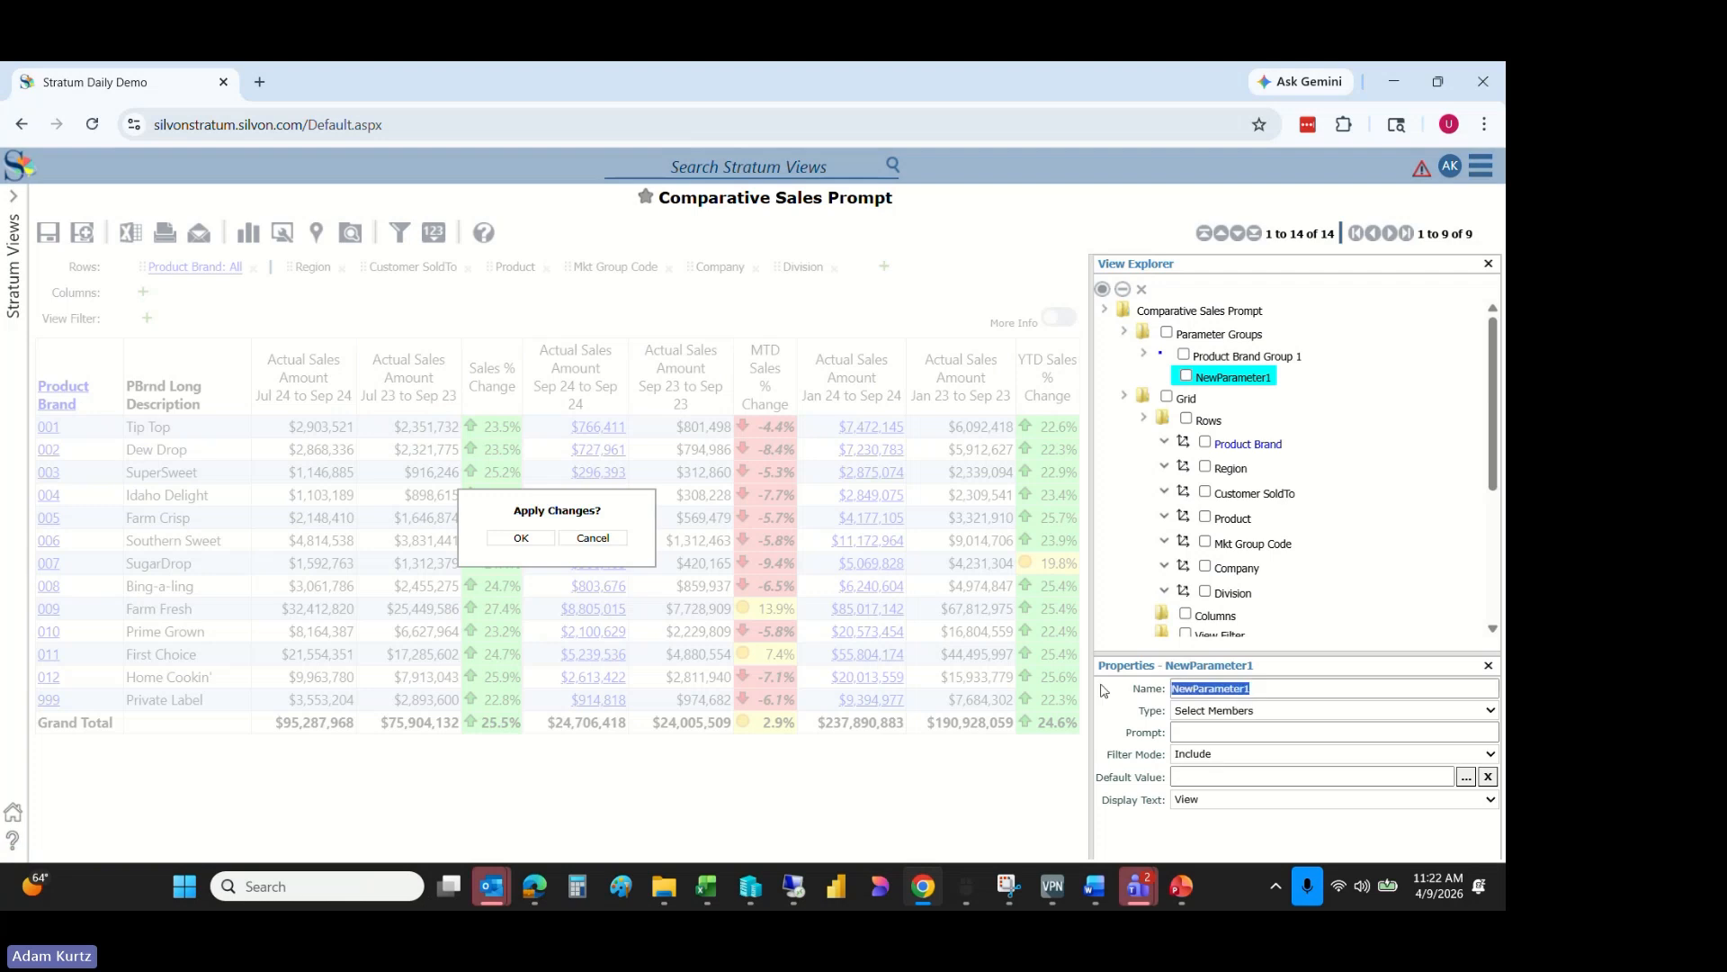
pyautogui.write('product')
pyautogui.write('and1')
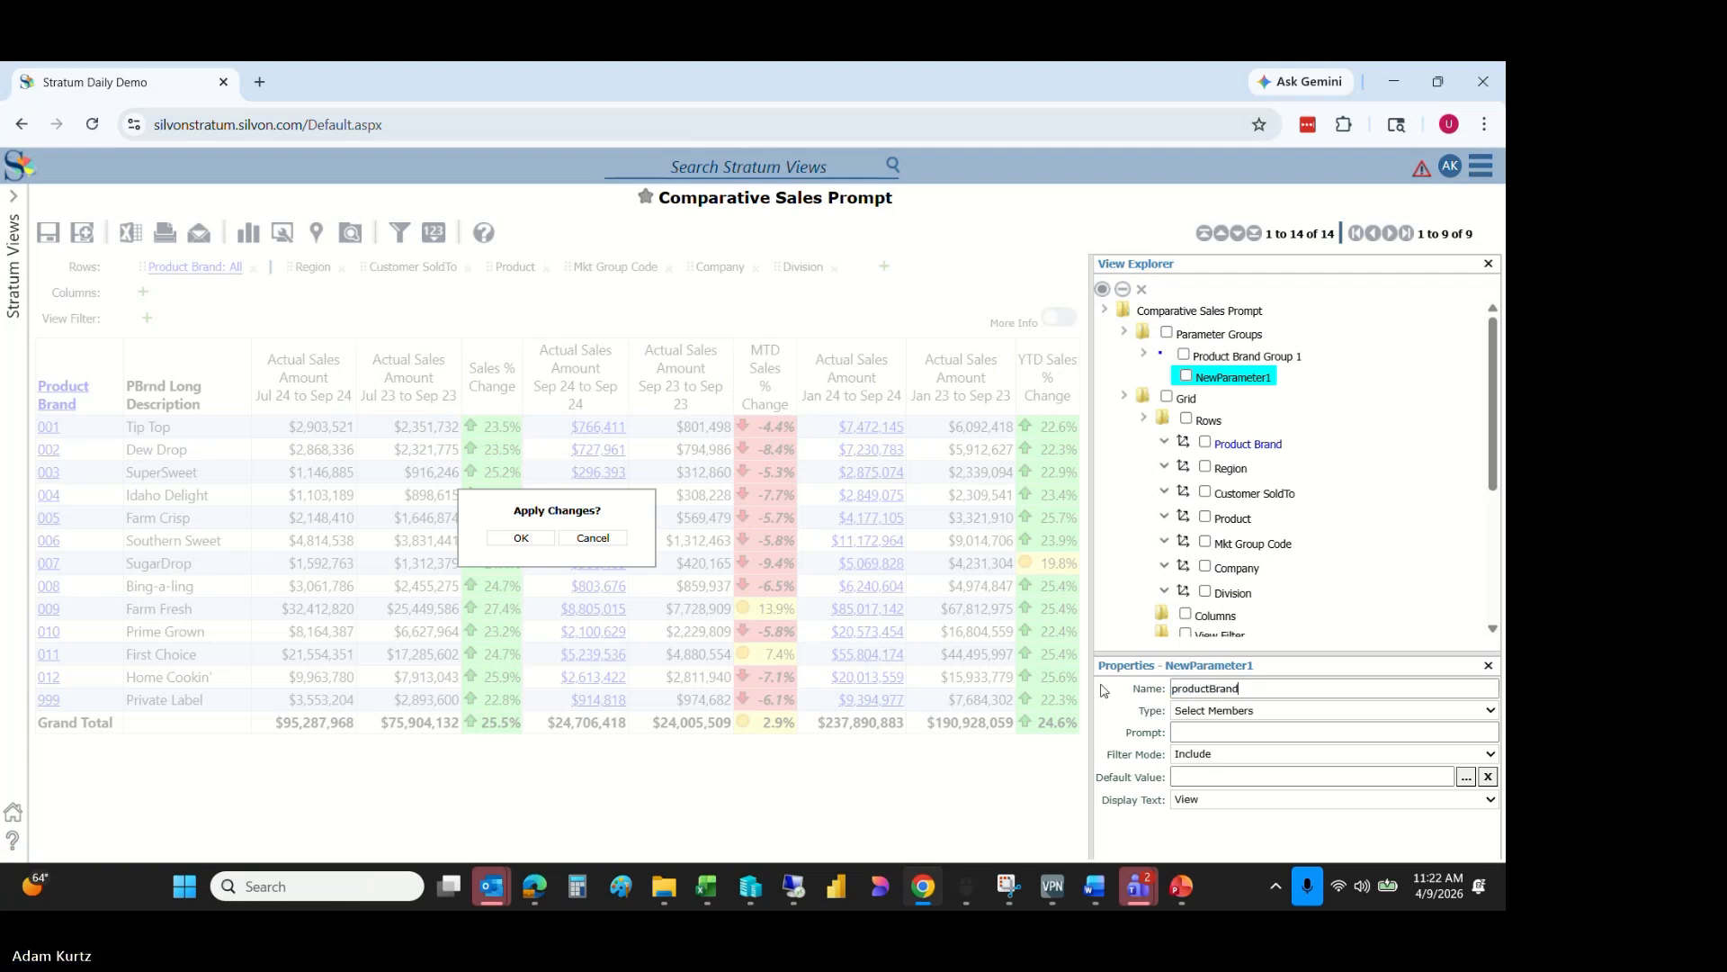
pyautogui.click(1177, 691)
pyautogui.press('BackSpace')
pyautogui.write('P')
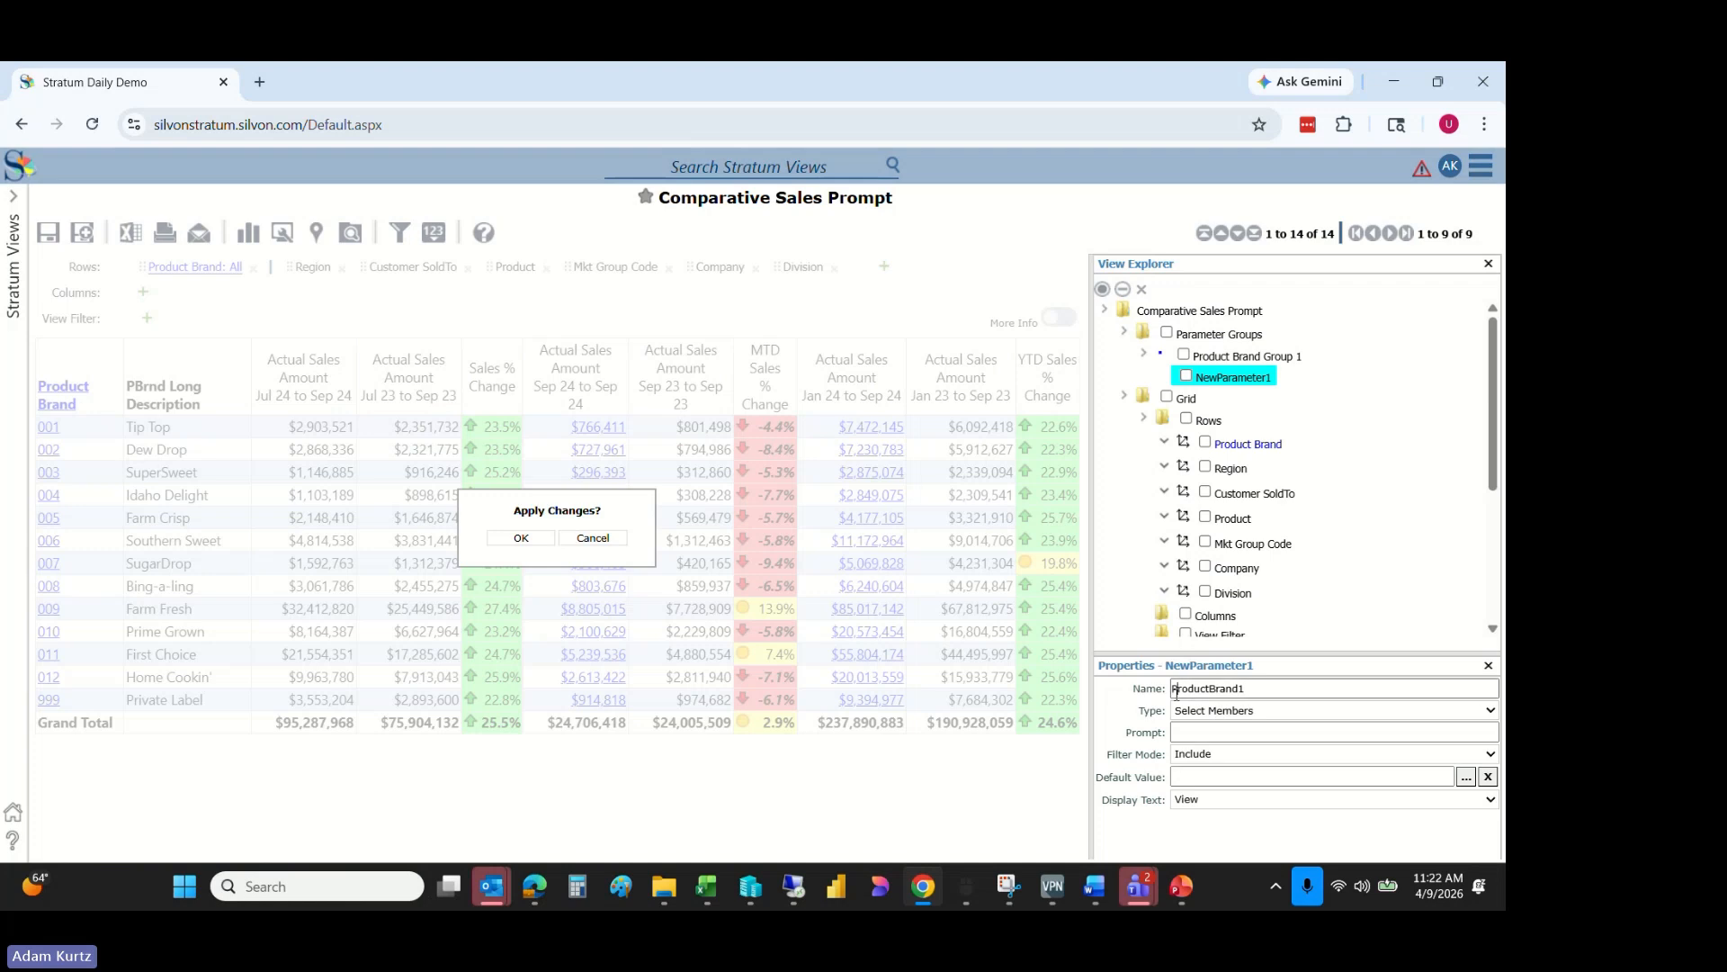
pyautogui.click(1264, 689)
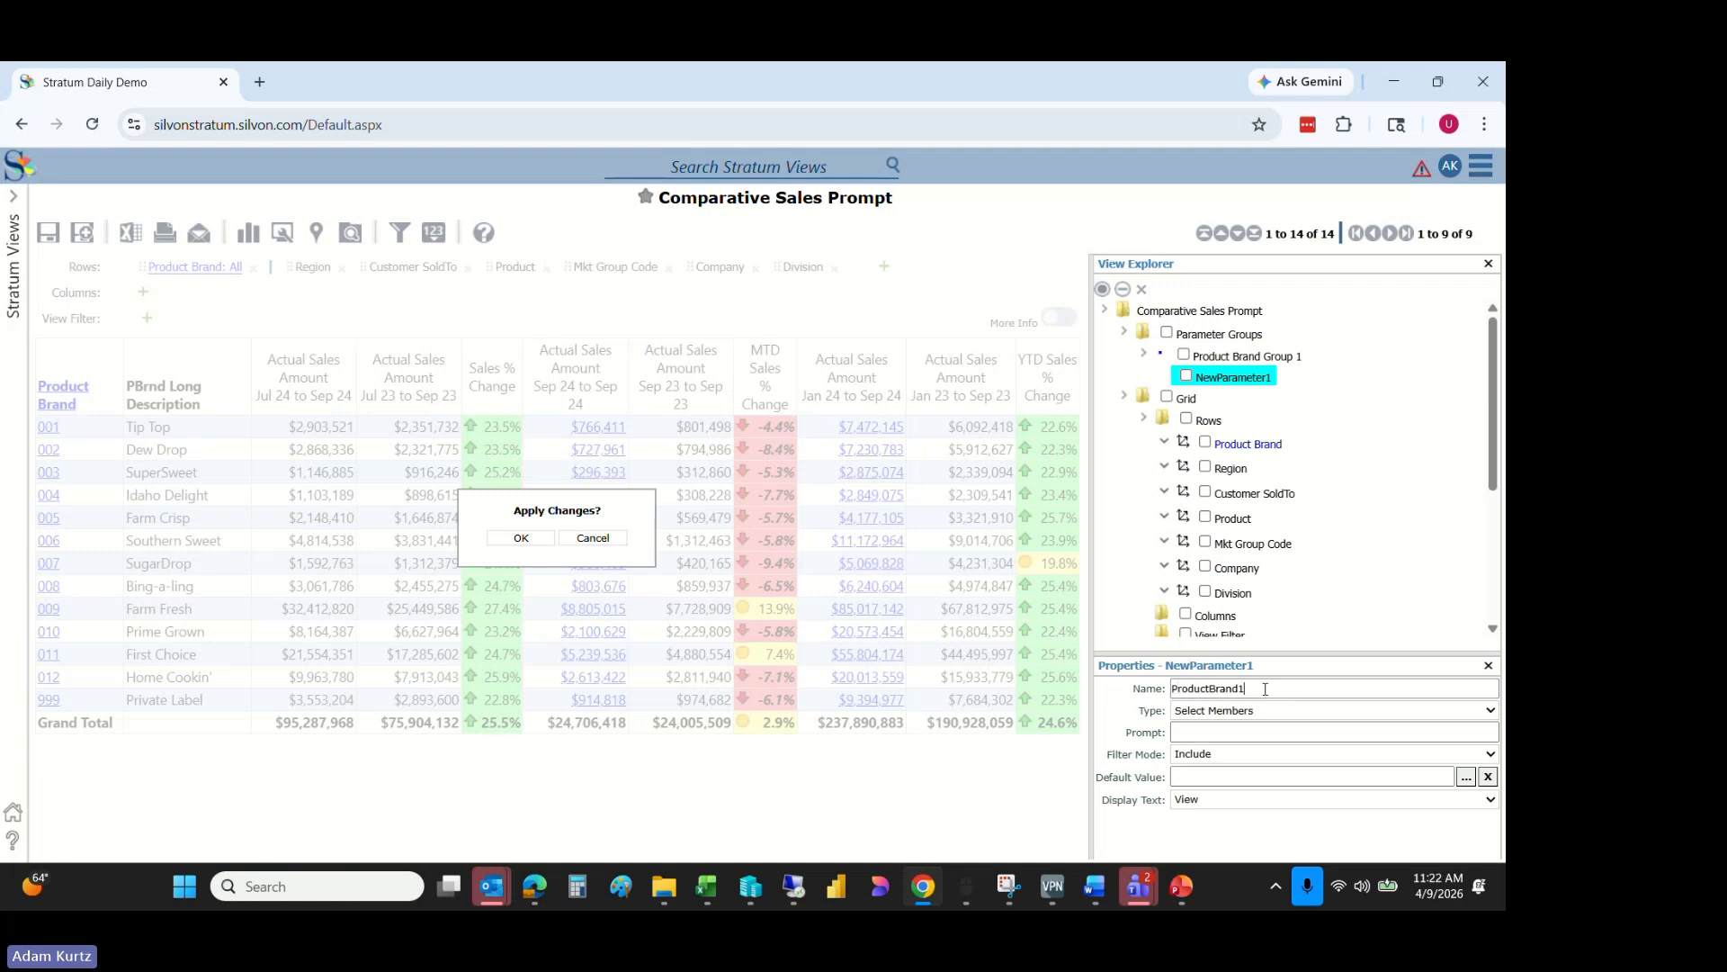
# - Keep the ProductBrand1 parameter's type as Select Members and set its prompt text to Select Product Brand(s)
pyautogui.click(1253, 710)
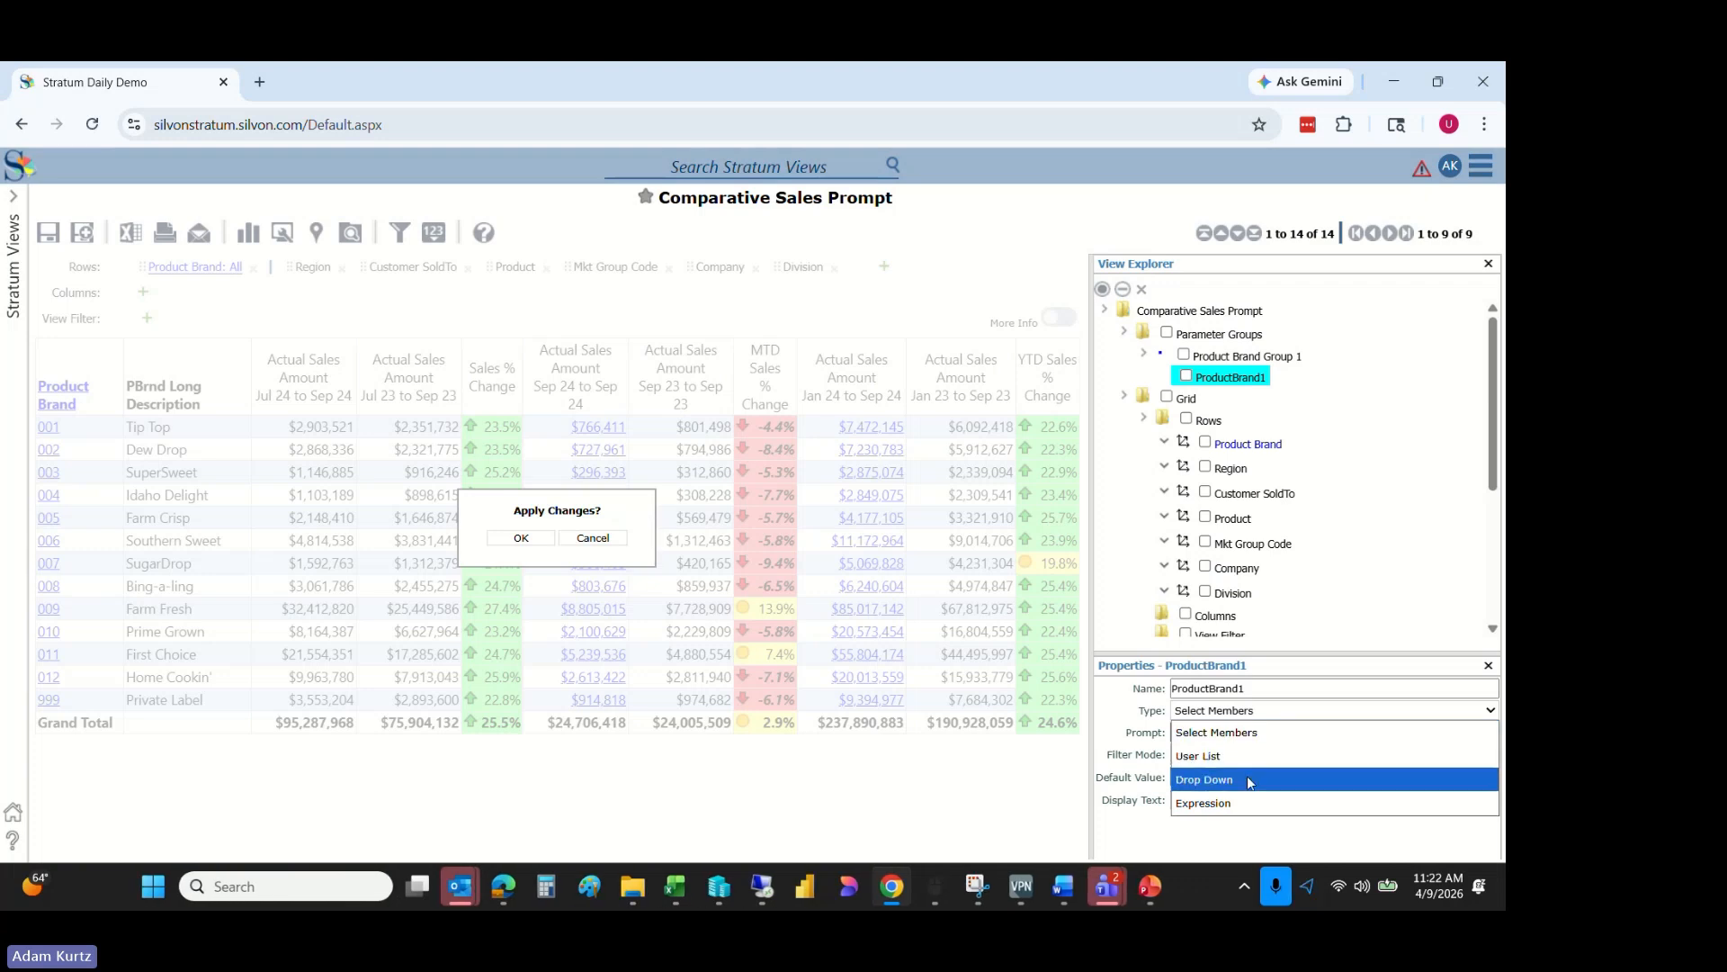
pyautogui.click(1244, 734)
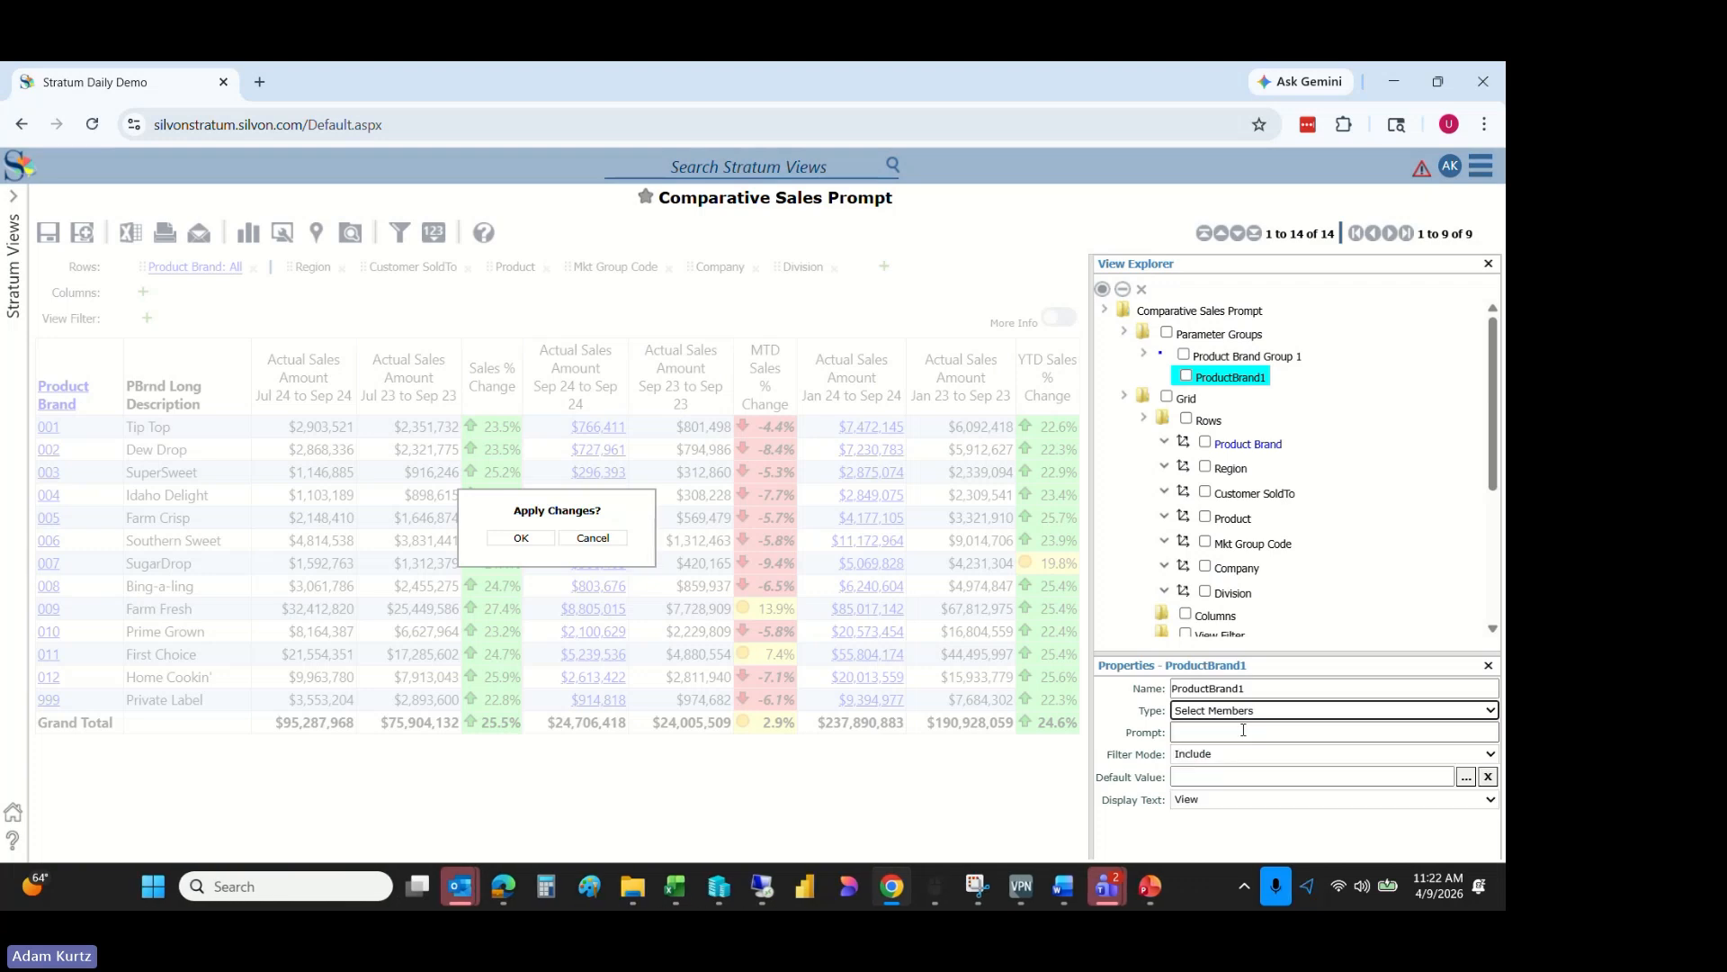
pyautogui.click(1244, 730)
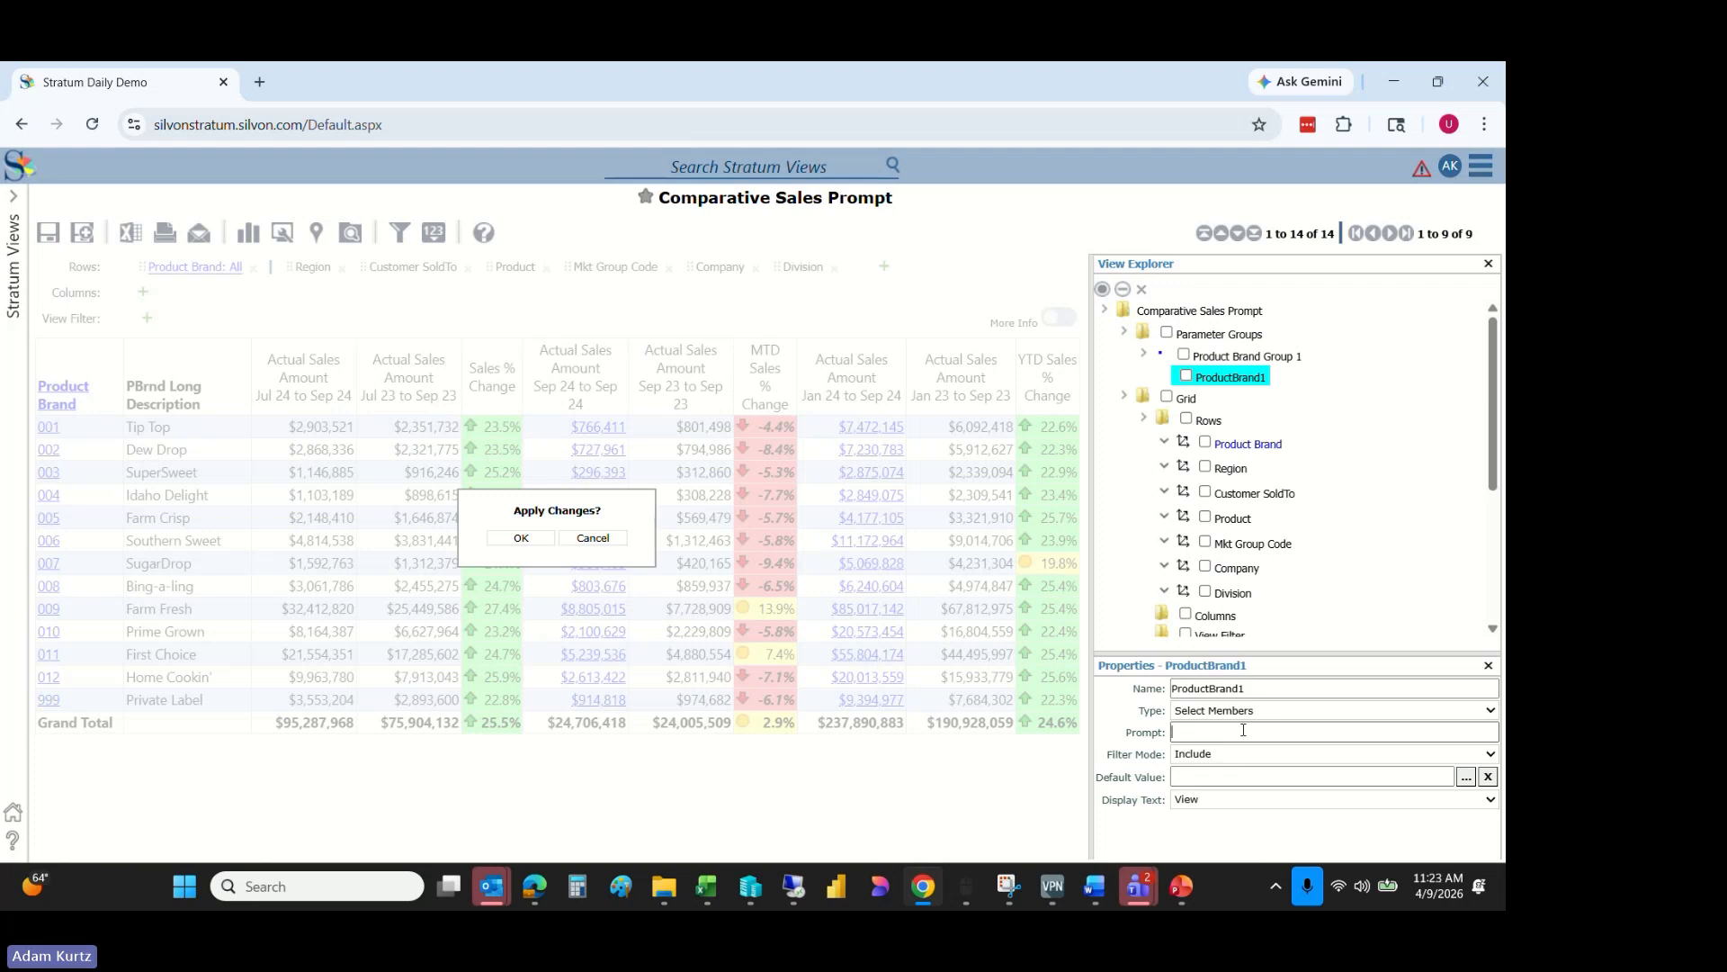
pyautogui.write('Select ')
pyautogui.write('A')
pyautogui.write('Product')
pyautogui.write(' B')
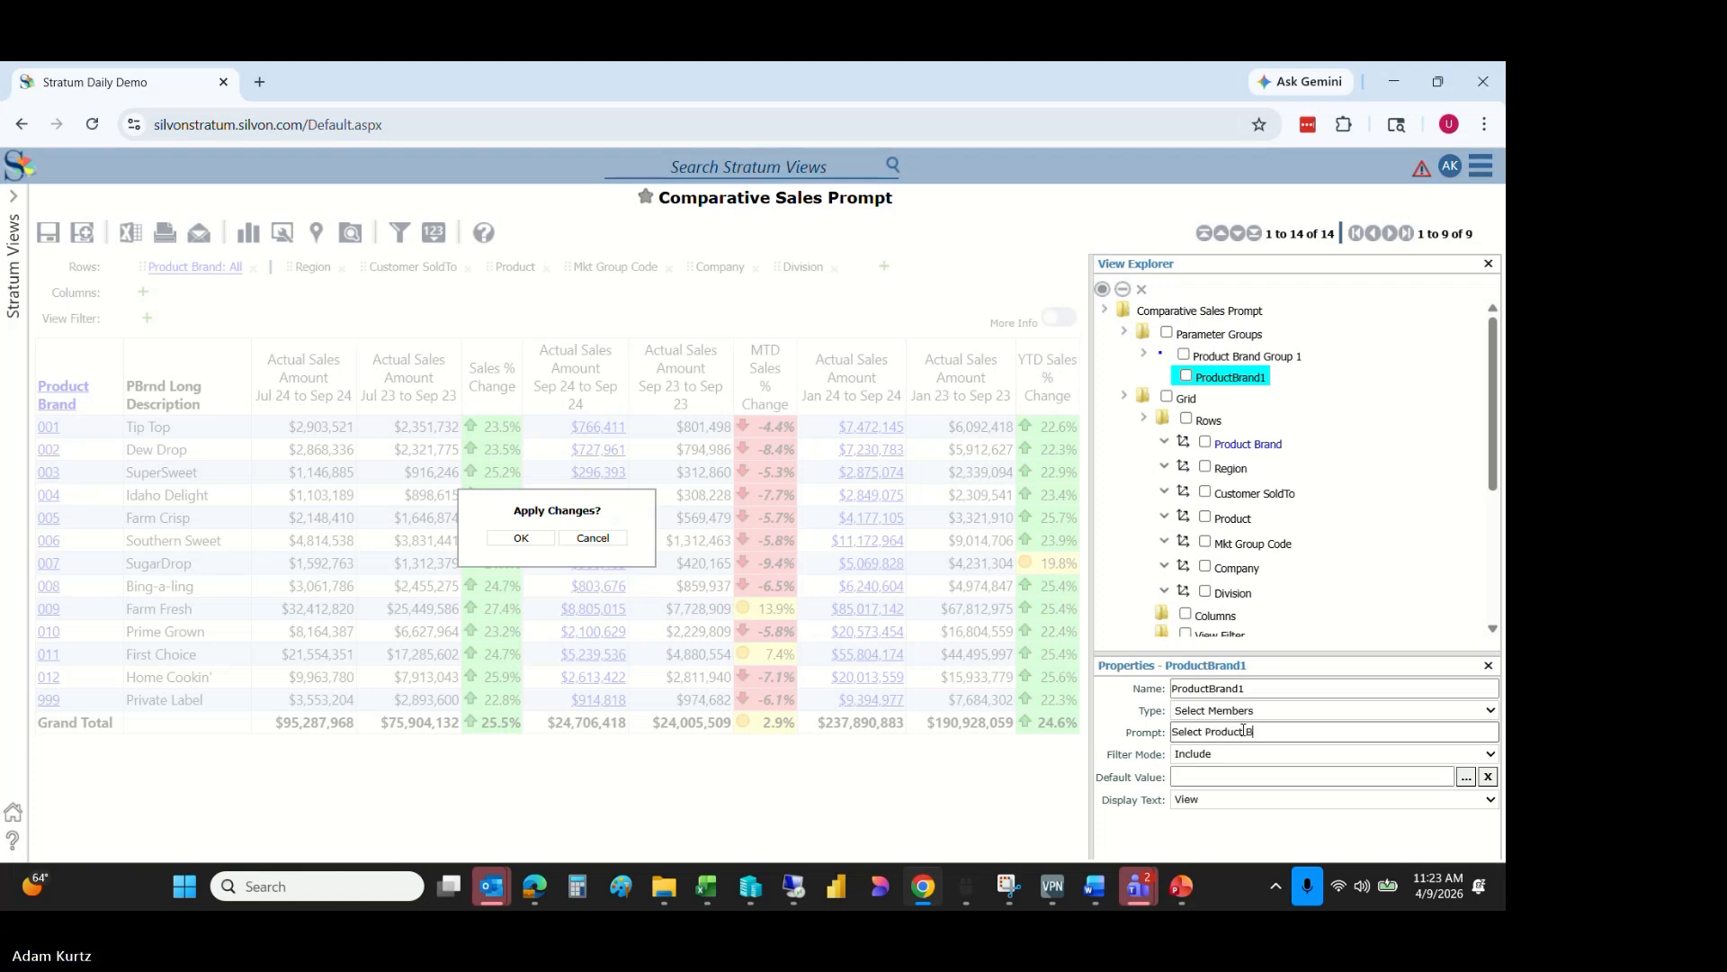
pyautogui.write('rand(s)')
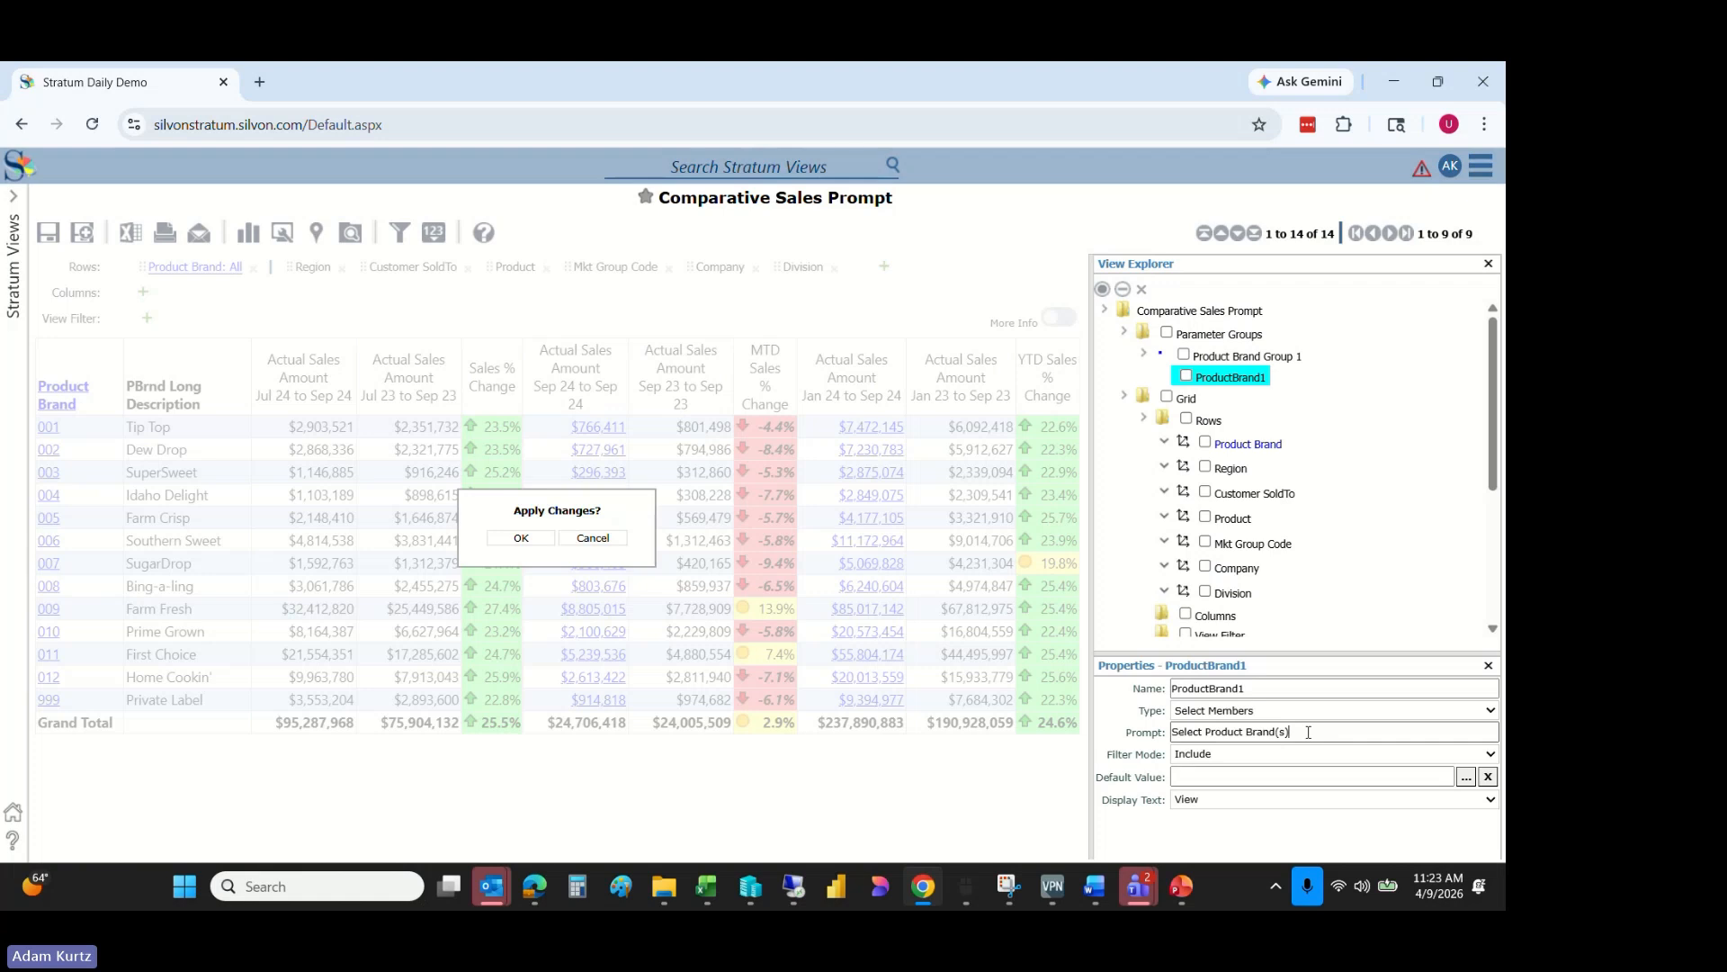
# - Check the filter mode options for the ProductBrand1 parameter, keeping Include selected
pyautogui.click(1260, 760)
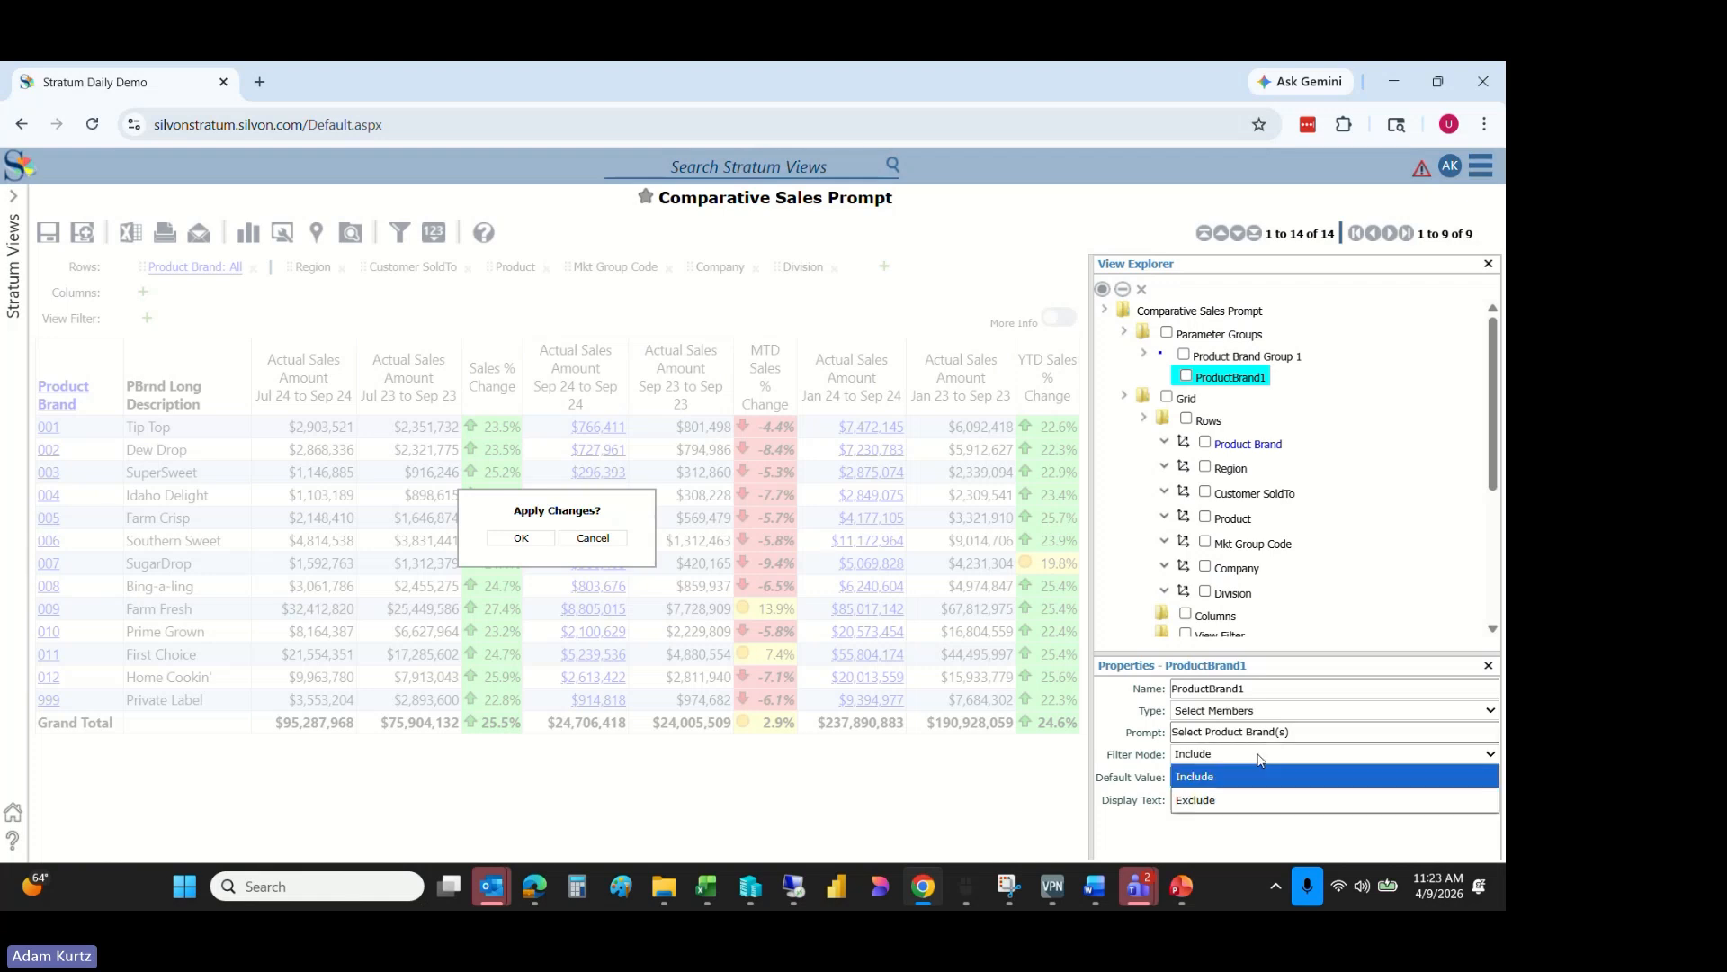
pyautogui.click(1259, 760)
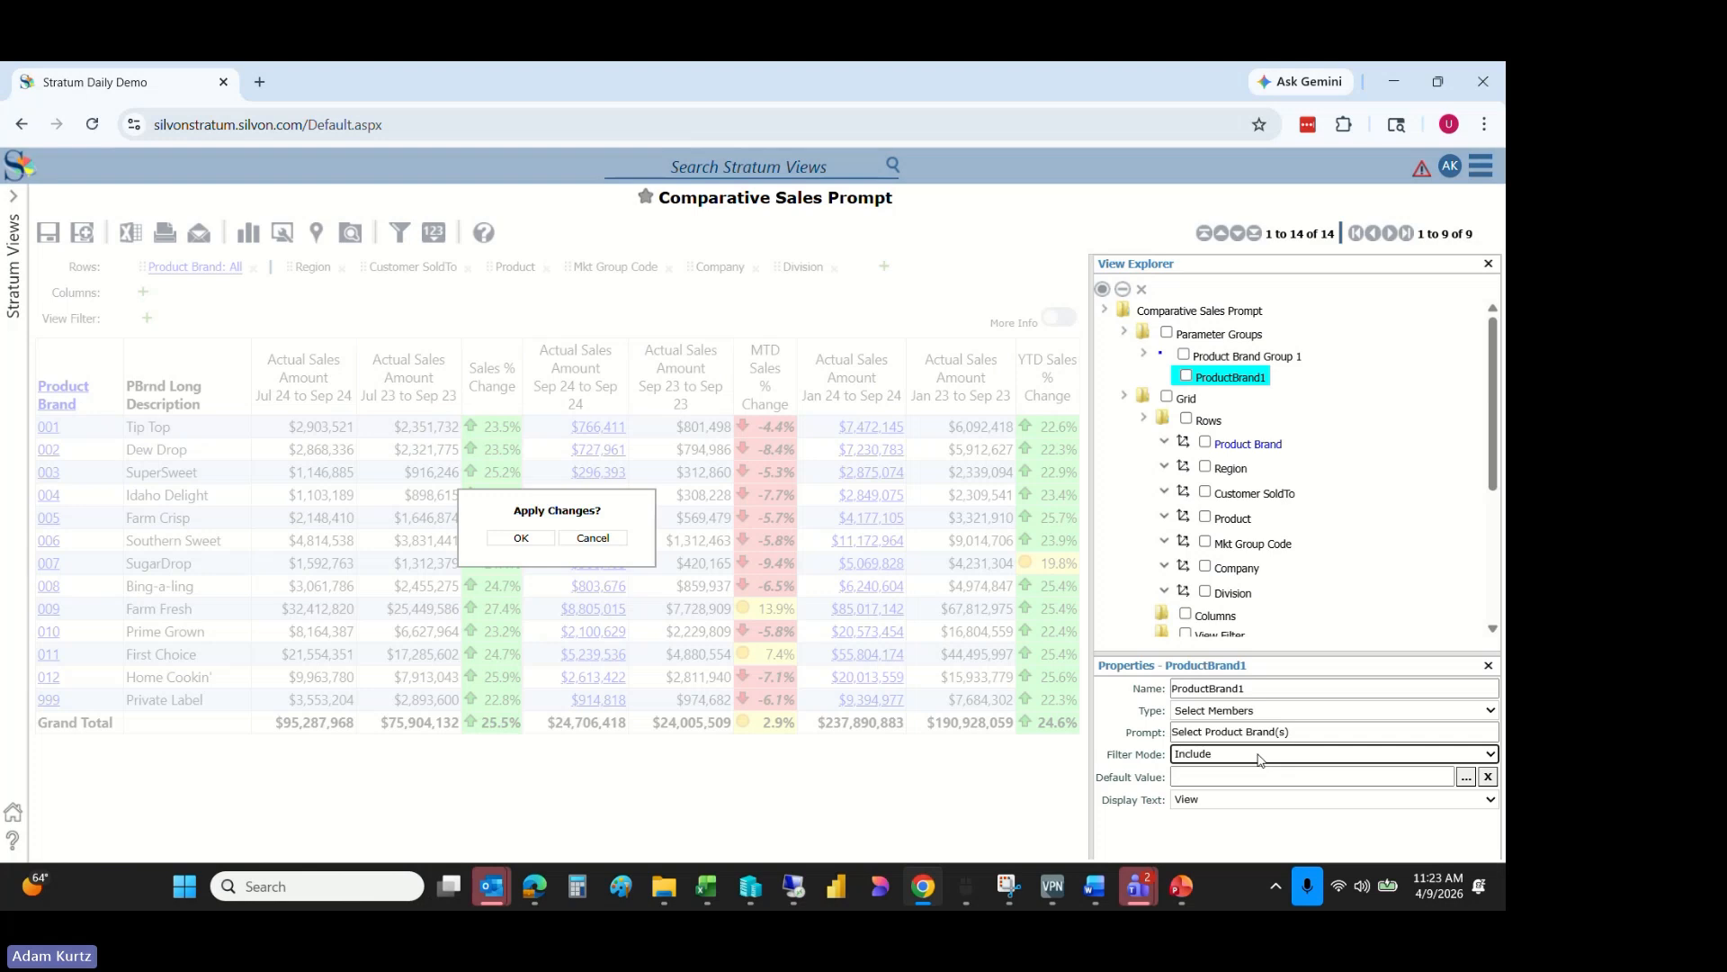
pyautogui.click(1260, 760)
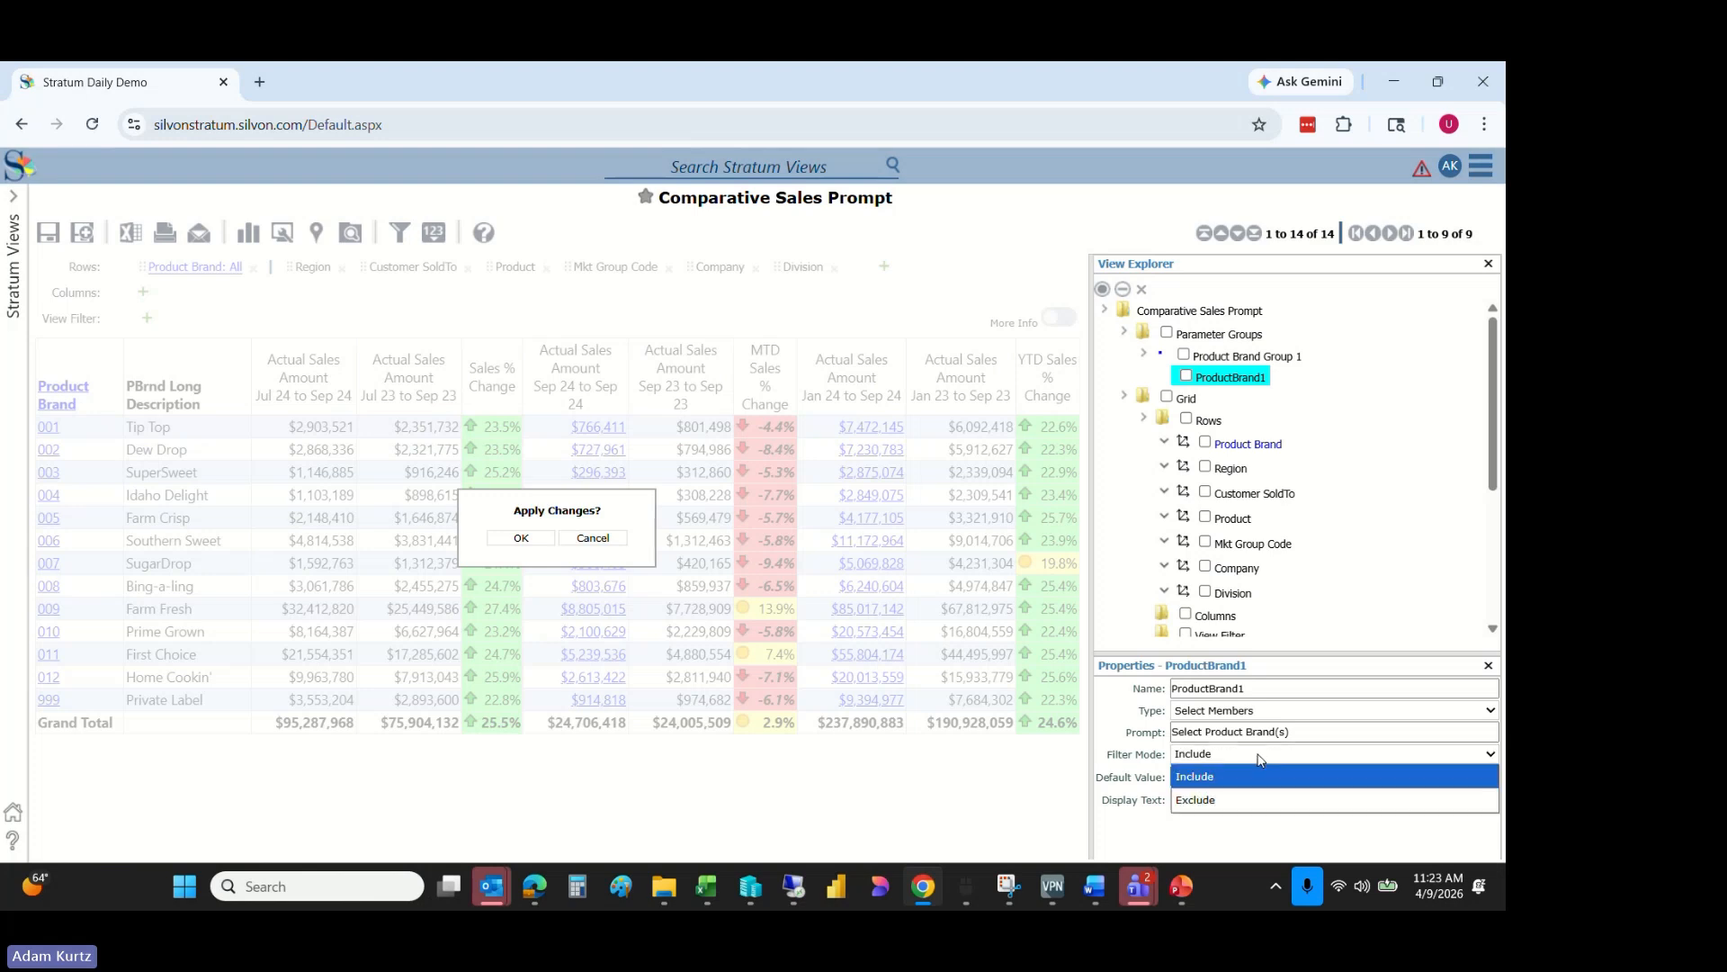
pyautogui.click(1260, 760)
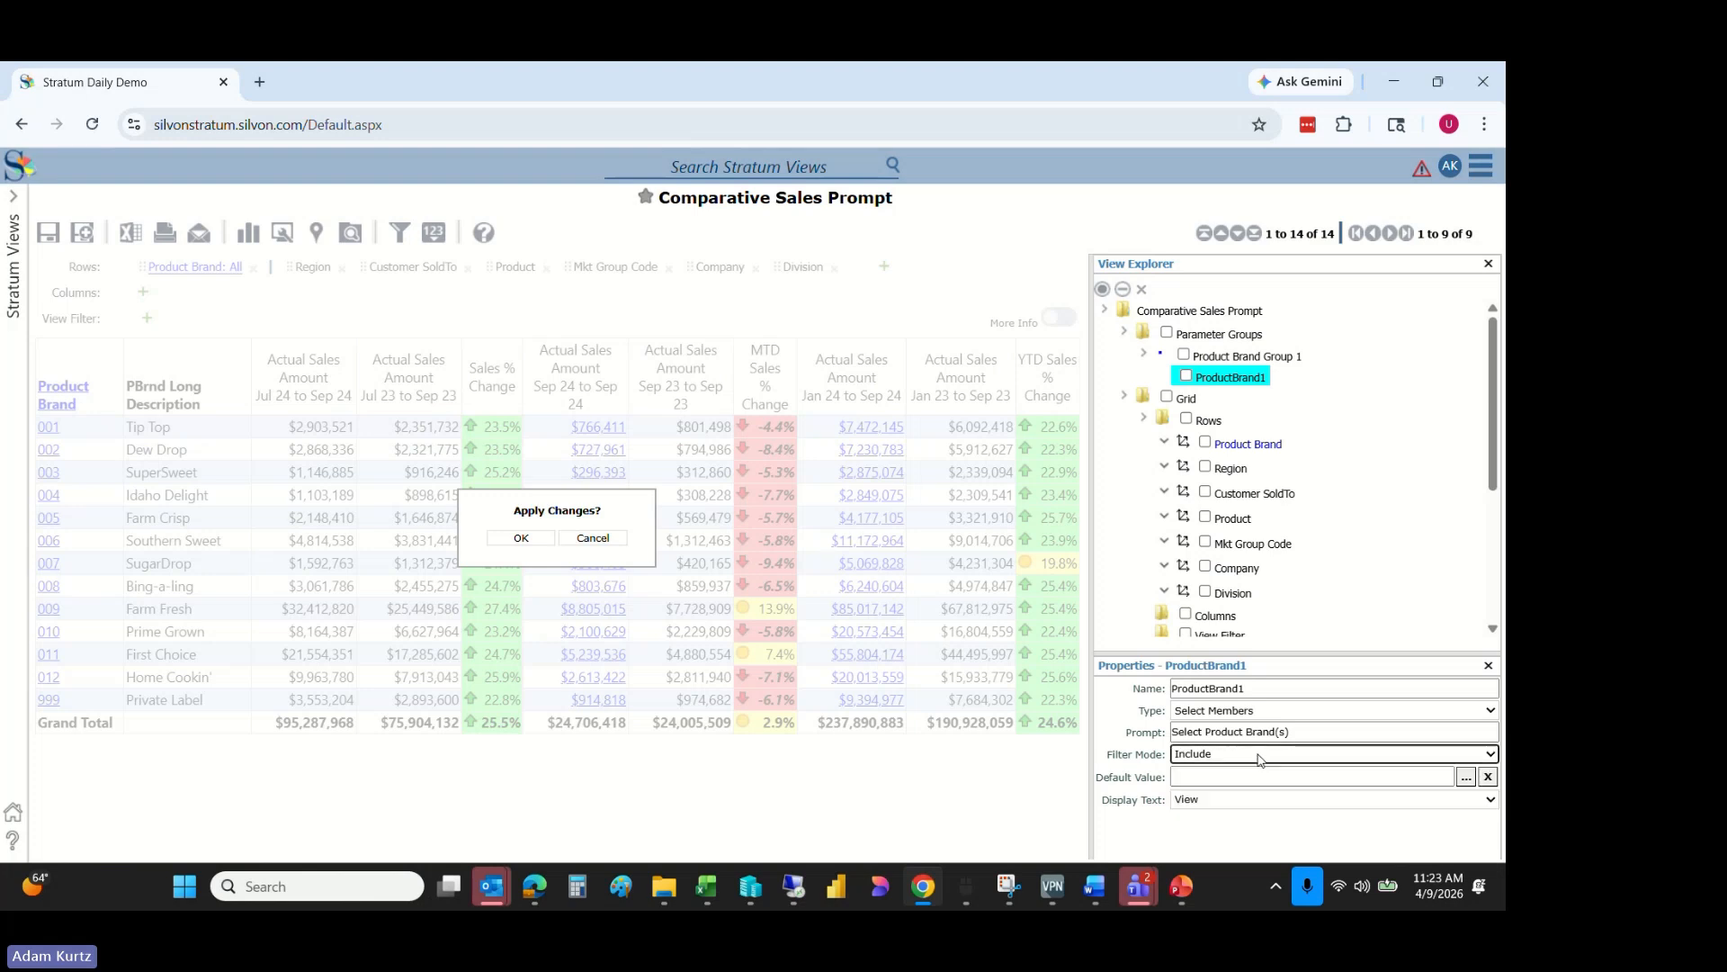
# - Set the default value of the ProductBrand1 parameter to the brands Farm Crisp (005) and Farm Fresh (009)
pyautogui.click(1466, 779)
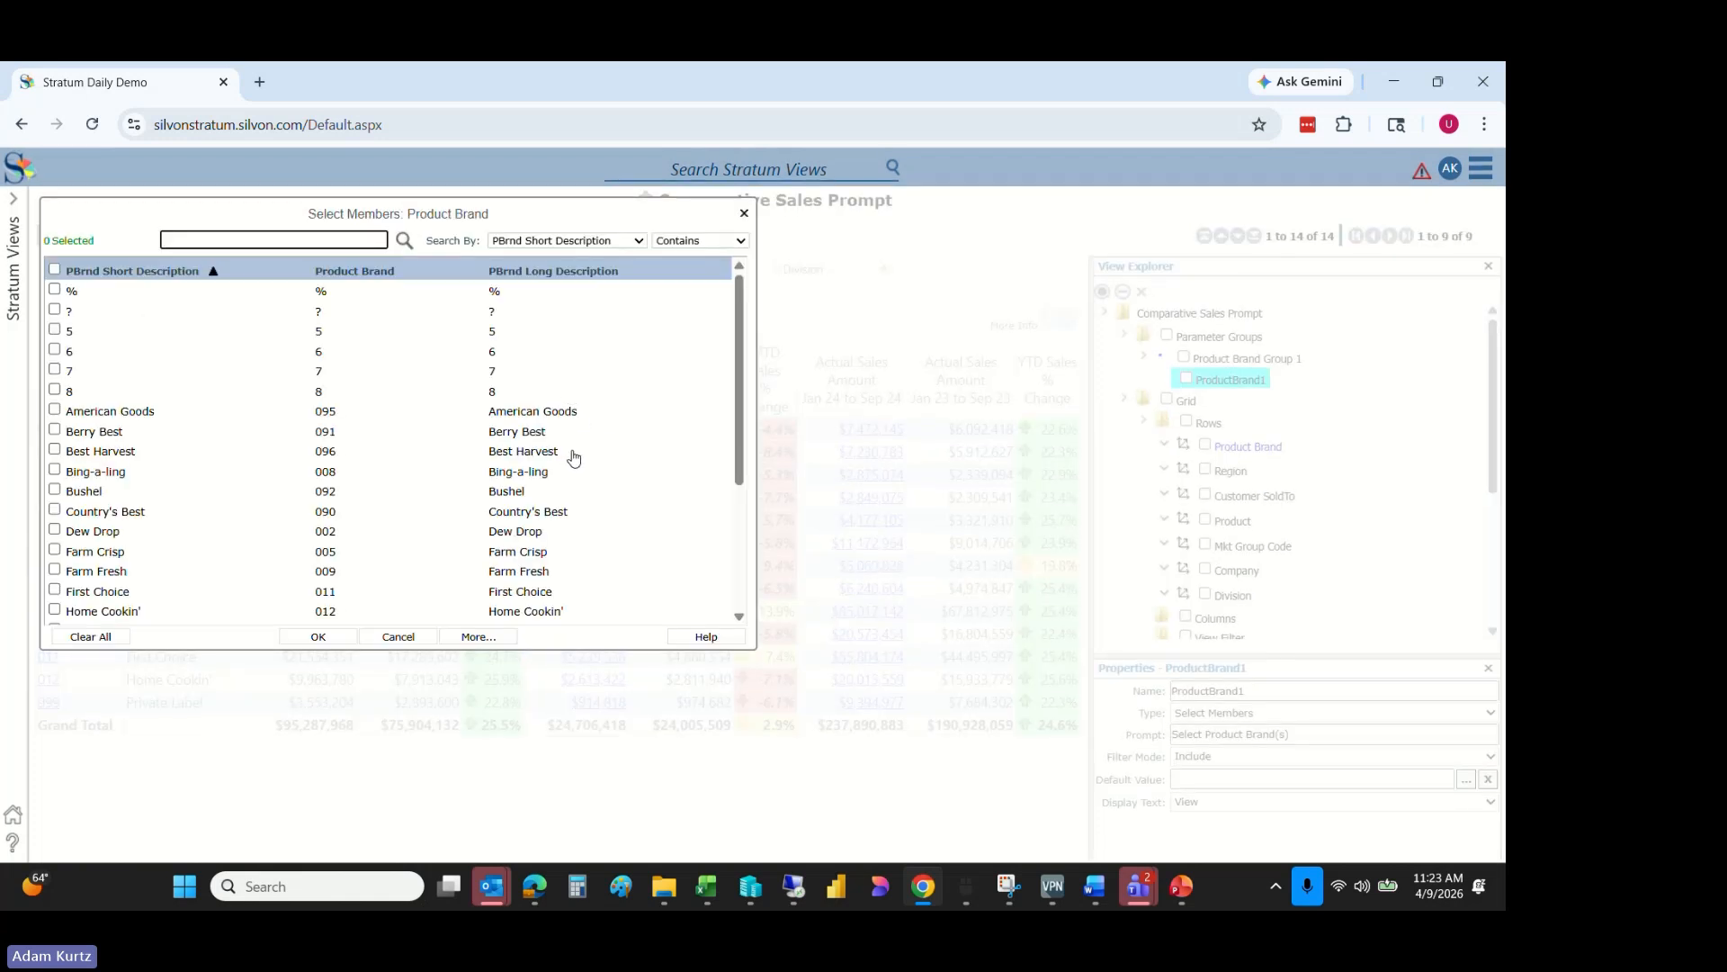
pyautogui.moveTo(742, 450); pyautogui.dragTo(752, 495)
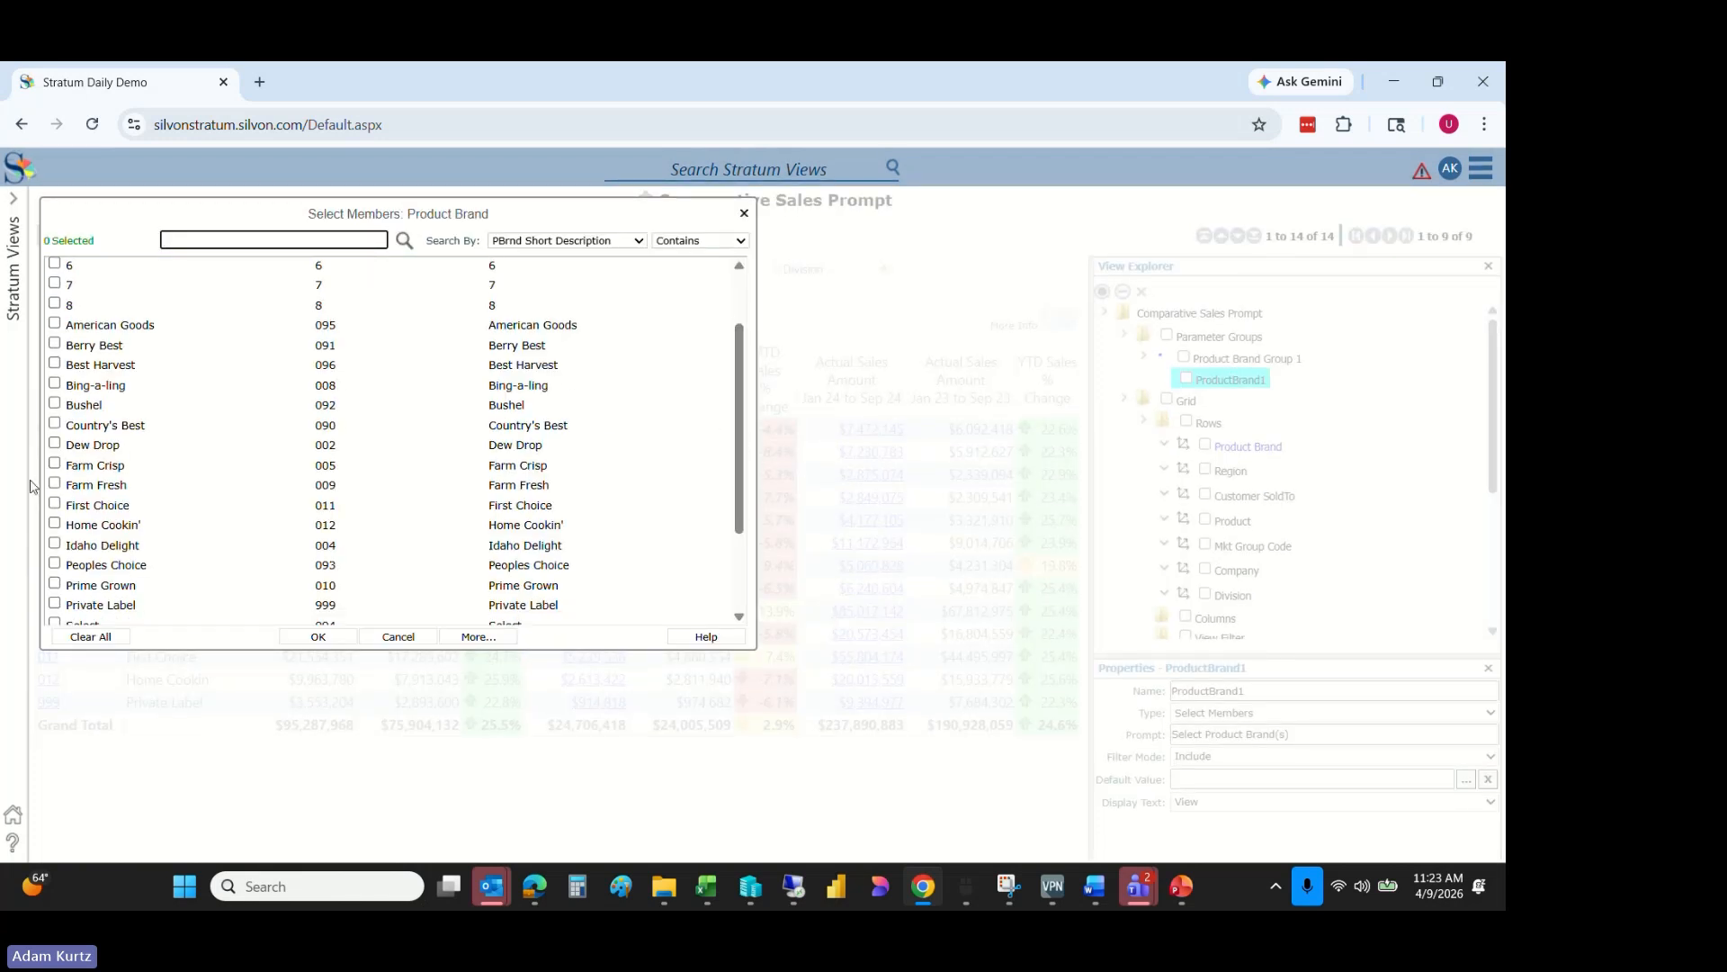
pyautogui.click(100, 465)
pyautogui.click(100, 485)
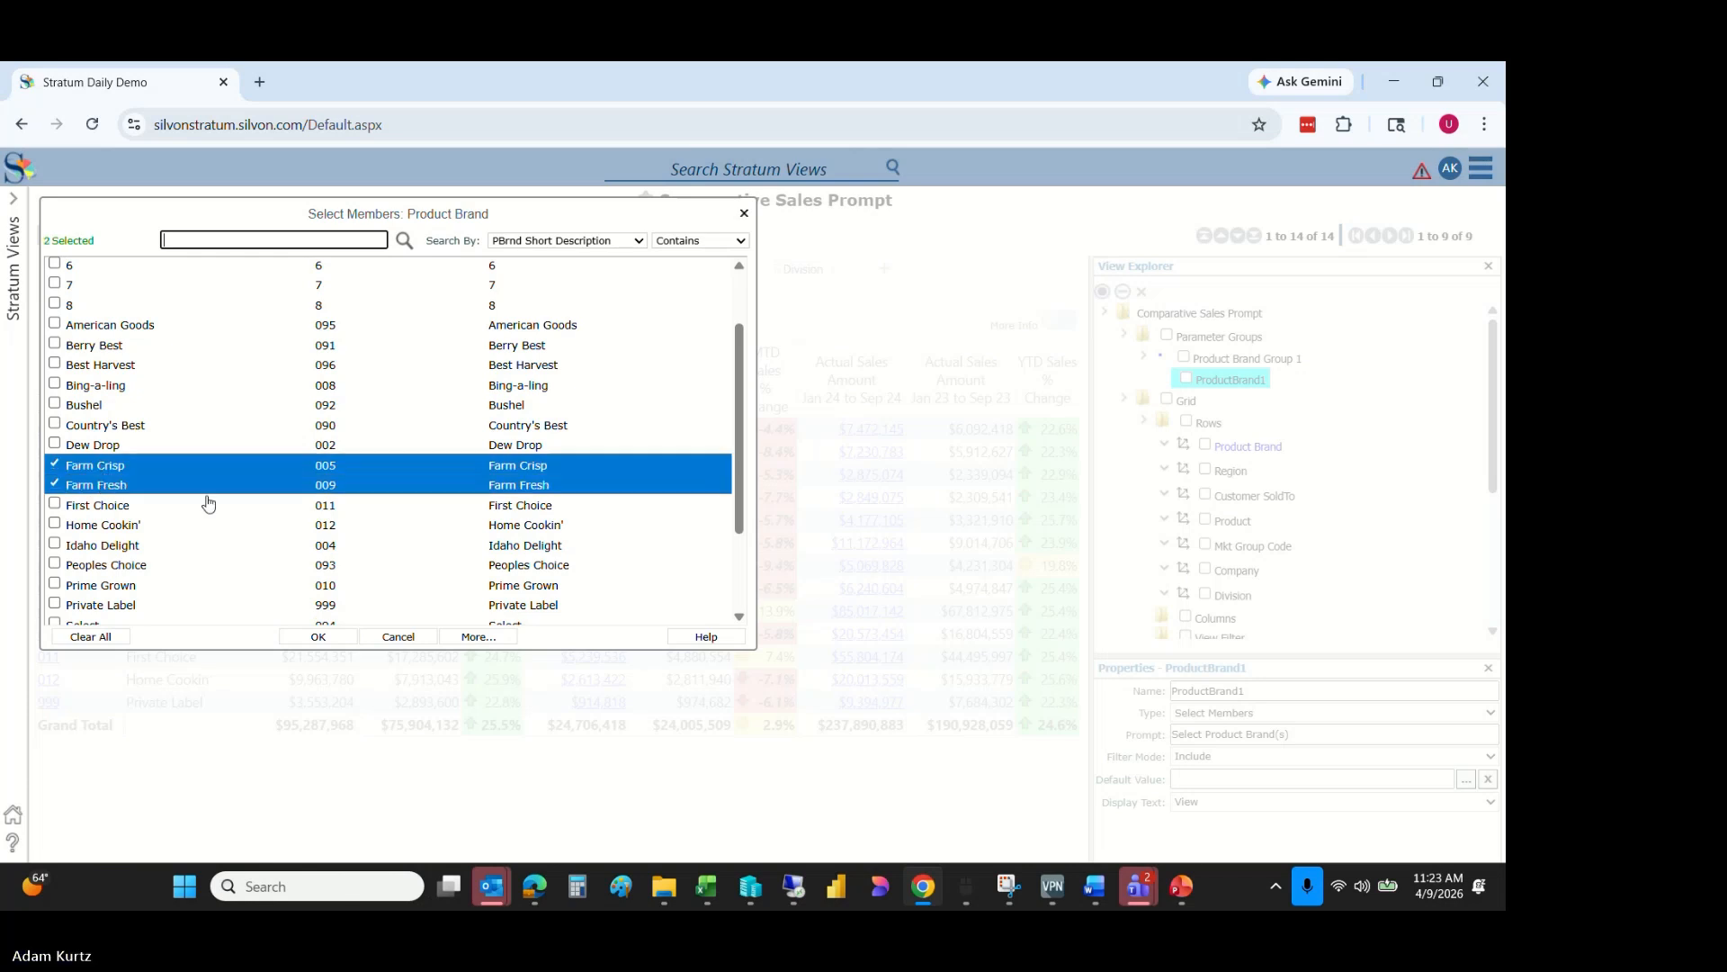
pyautogui.click(338, 638)
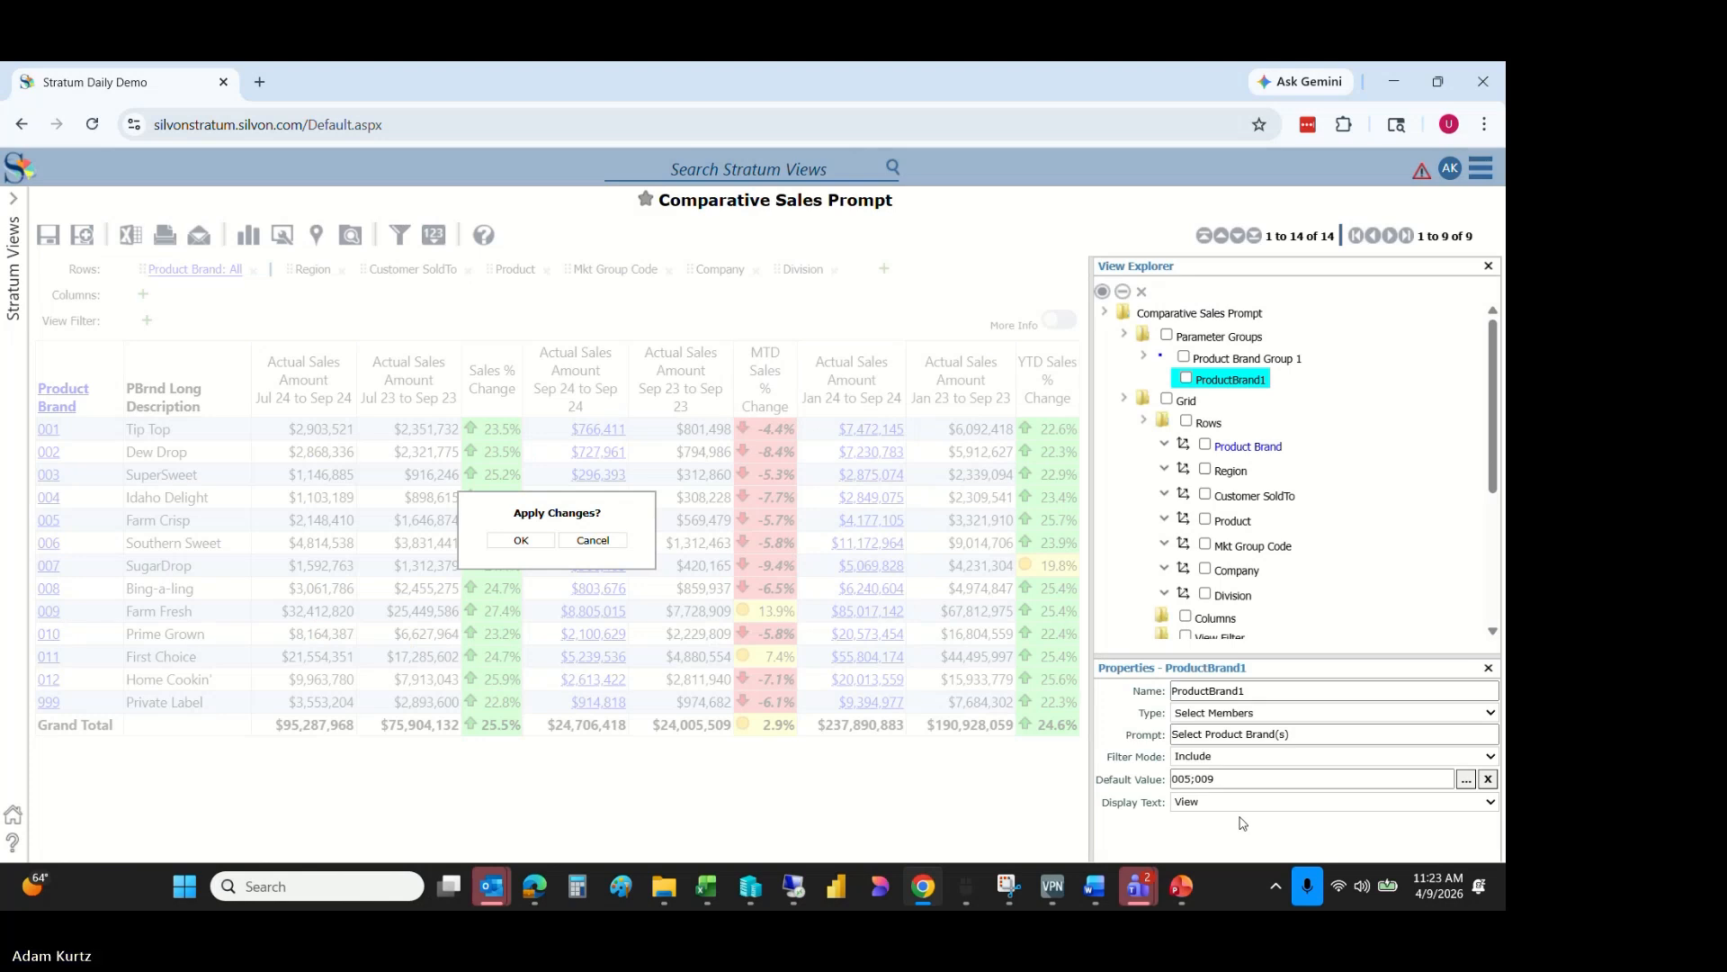
# - Check the display text options for the ProductBrand1 parameter, keeping View selected
pyautogui.click(1277, 804)
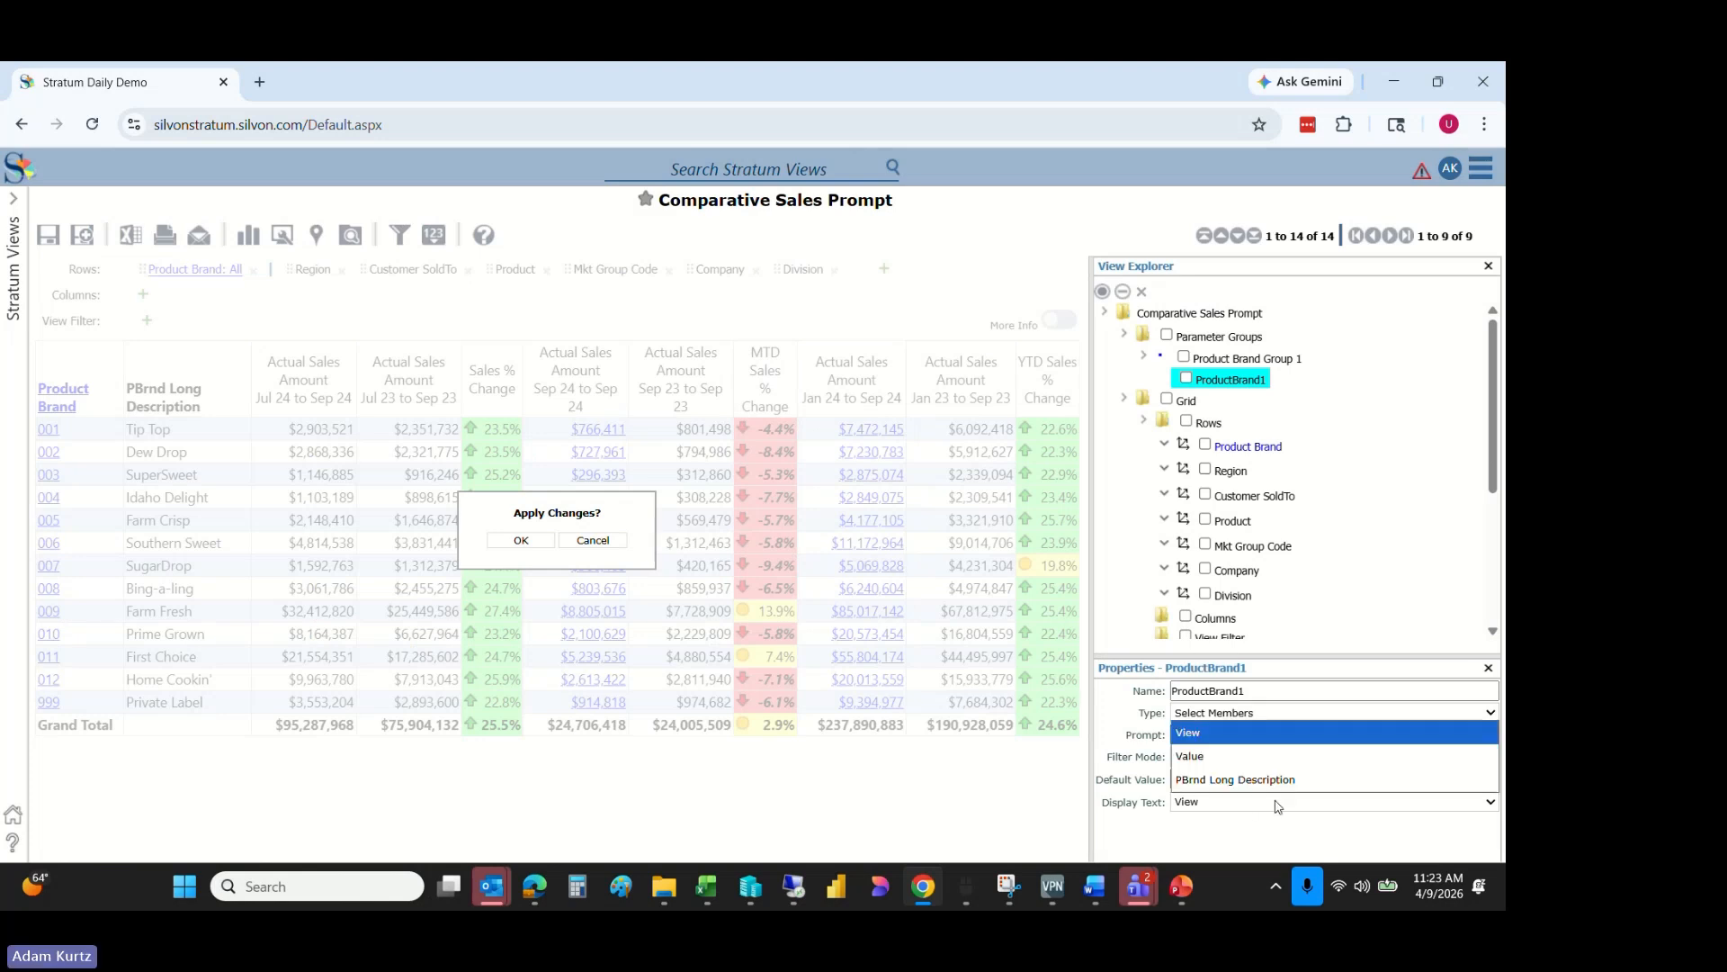
pyautogui.click(1277, 807)
pyautogui.click(1277, 807)
pyautogui.click(1234, 832)
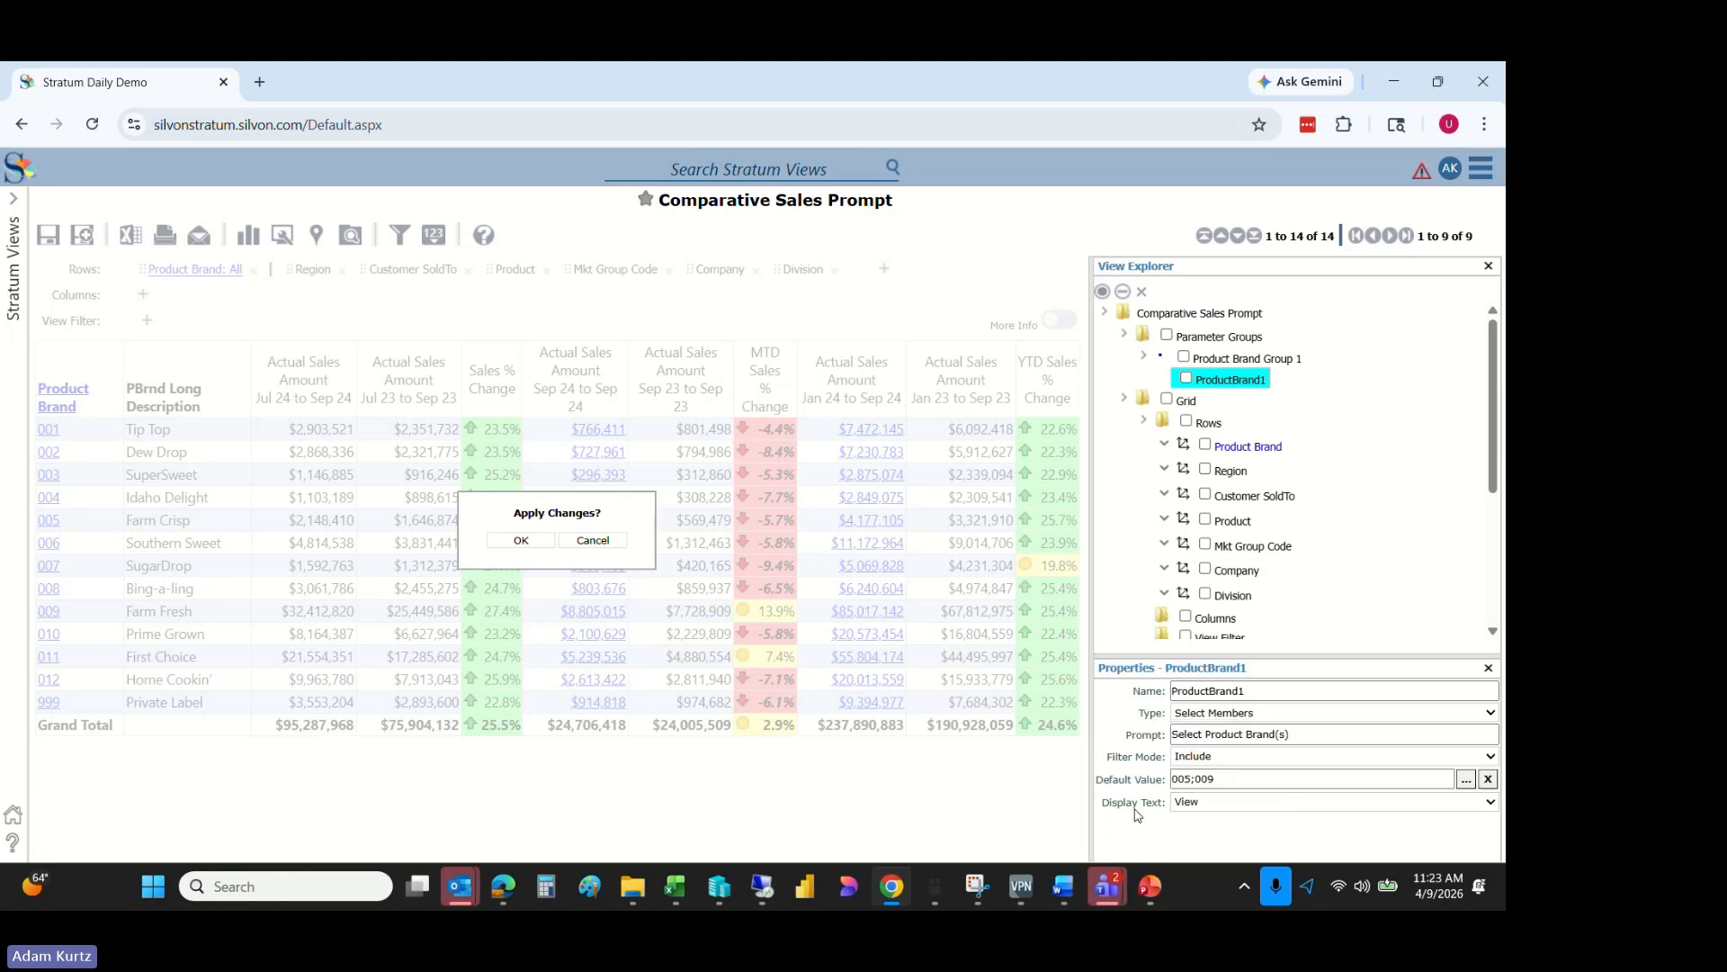
pyautogui.click(1236, 803)
pyautogui.click(1236, 803)
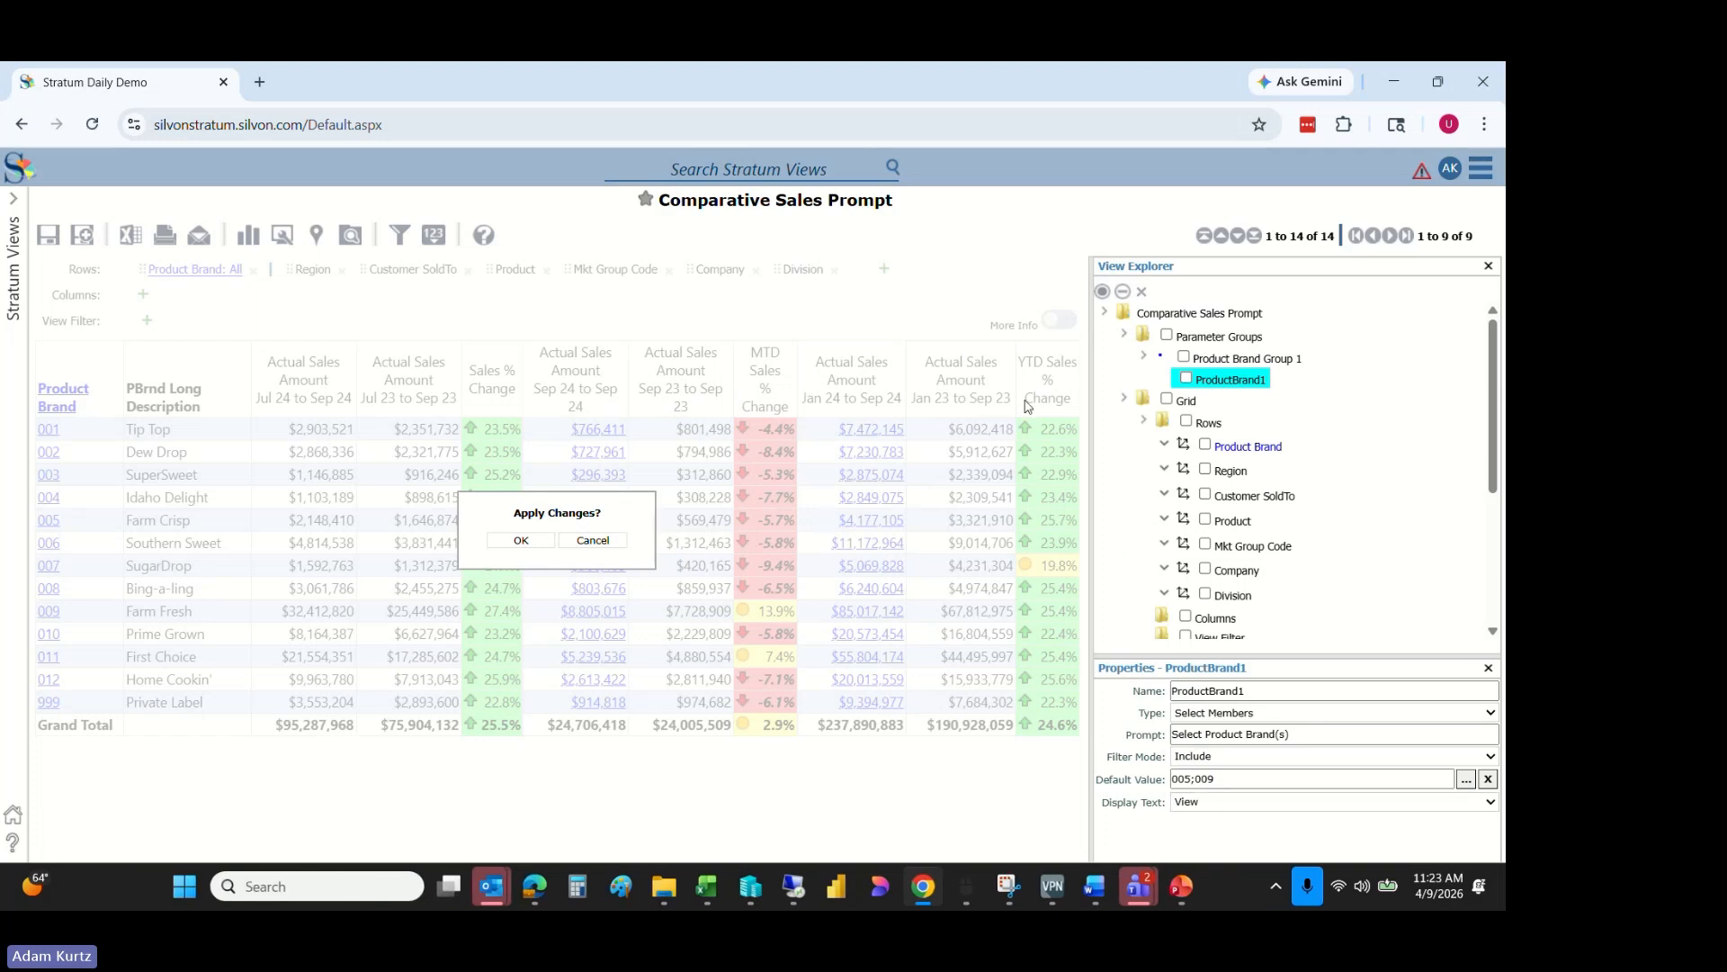
# - Apply the parameter changes and run the view prompt with the default brands 005 and 009 included
pyautogui.click(526, 538)
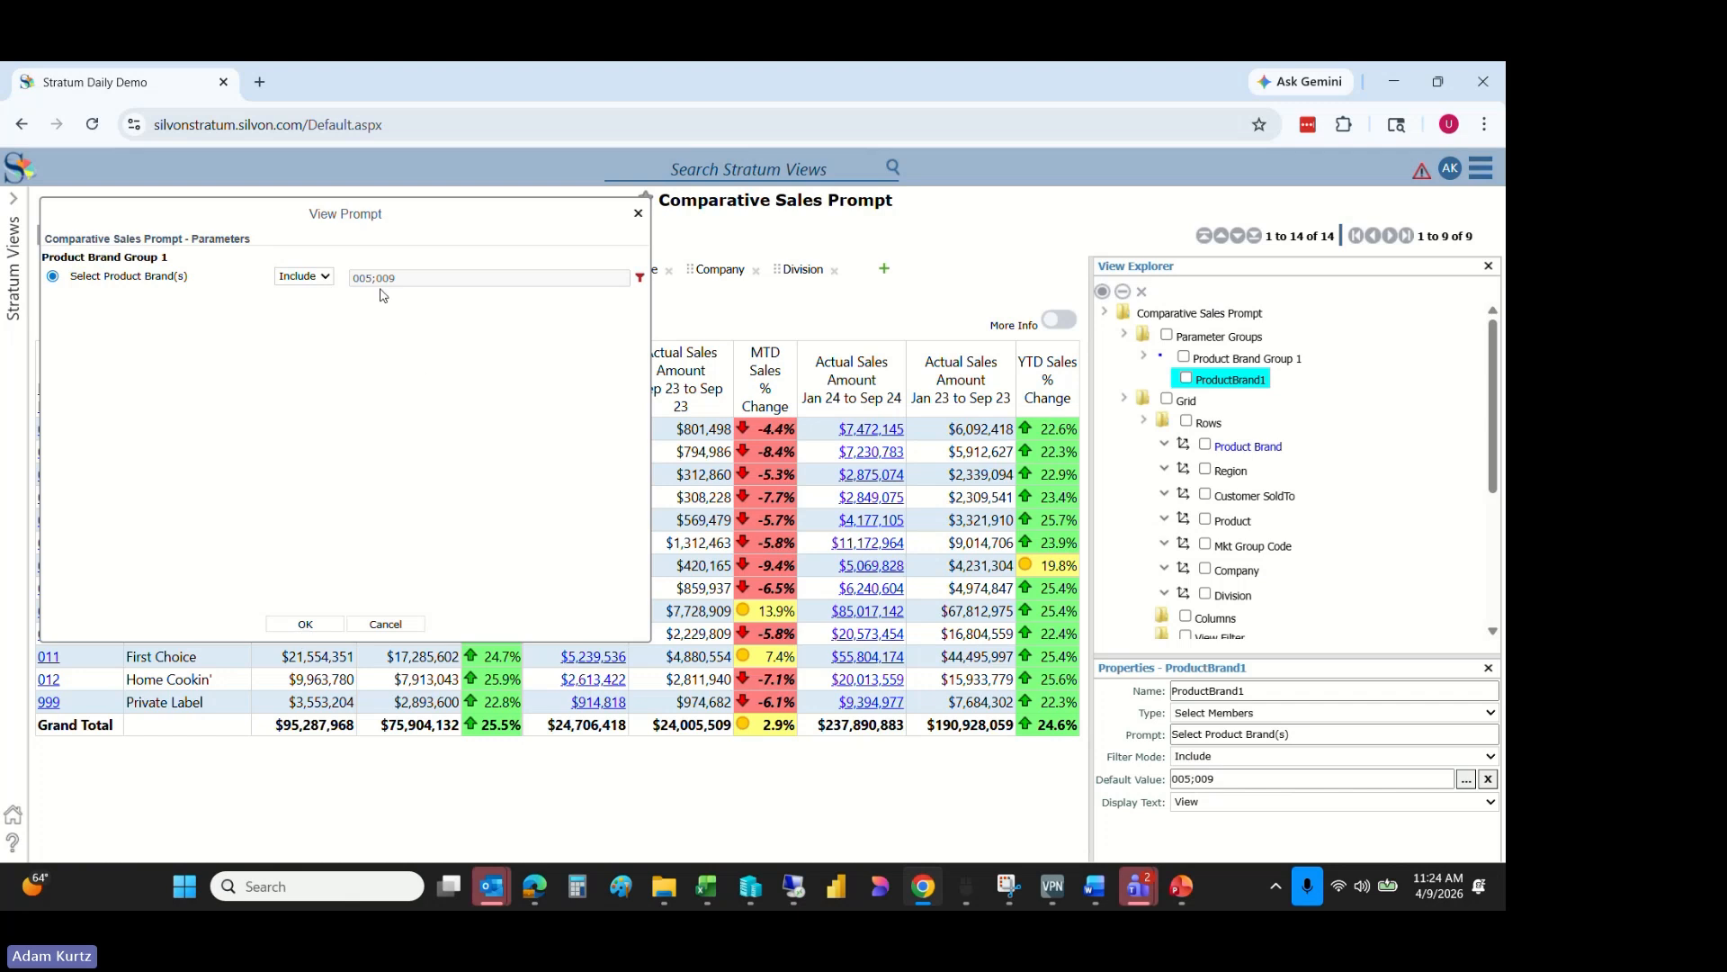
pyautogui.click(318, 627)
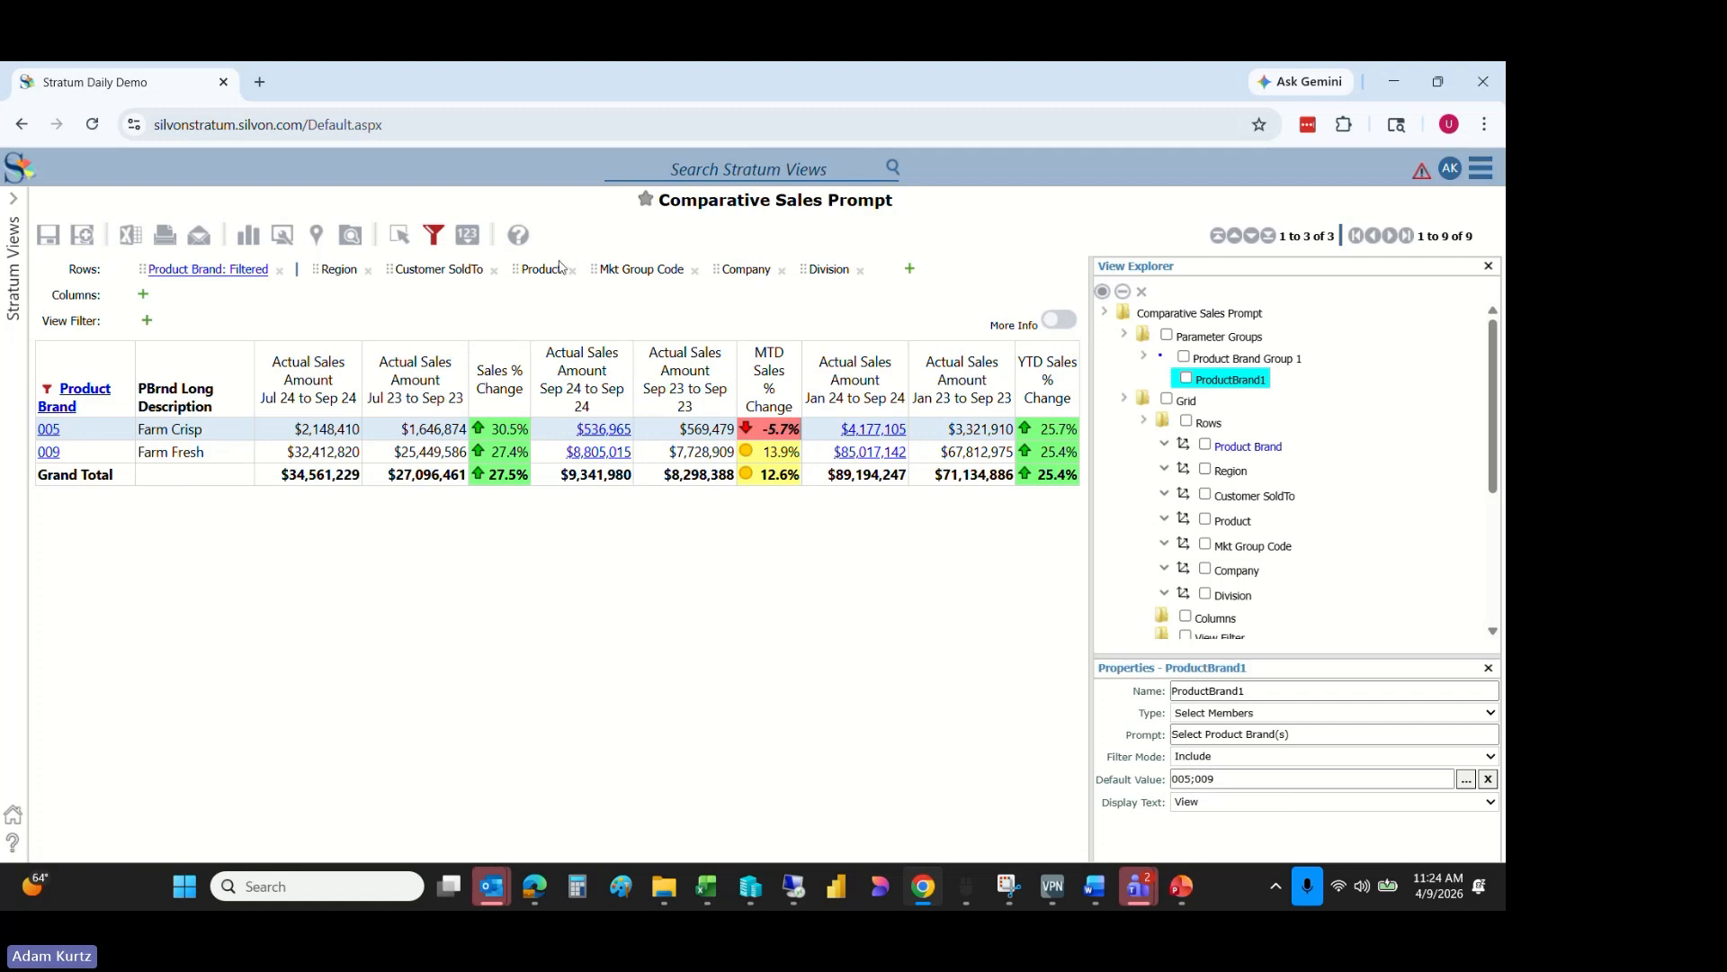
# - Place Product directly after Product Brand in the view's rows and drill all brands down to product level
pyautogui.moveTo(542, 269); pyautogui.dragTo(258, 269)
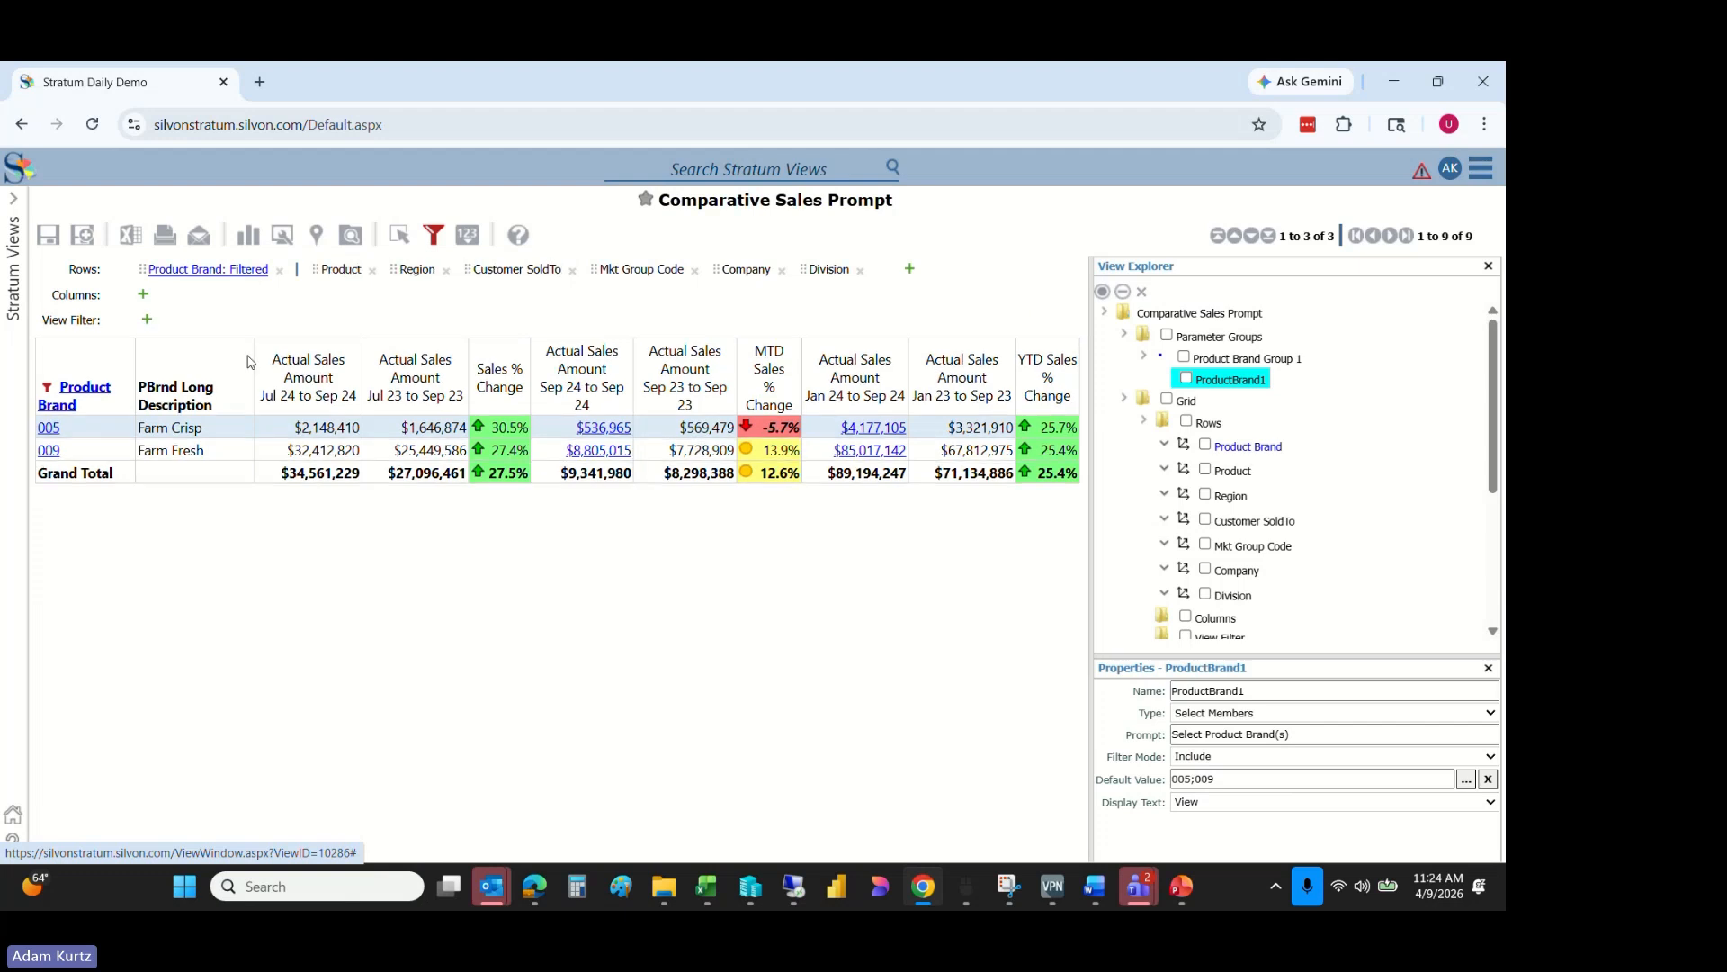
pyautogui.click(74, 392)
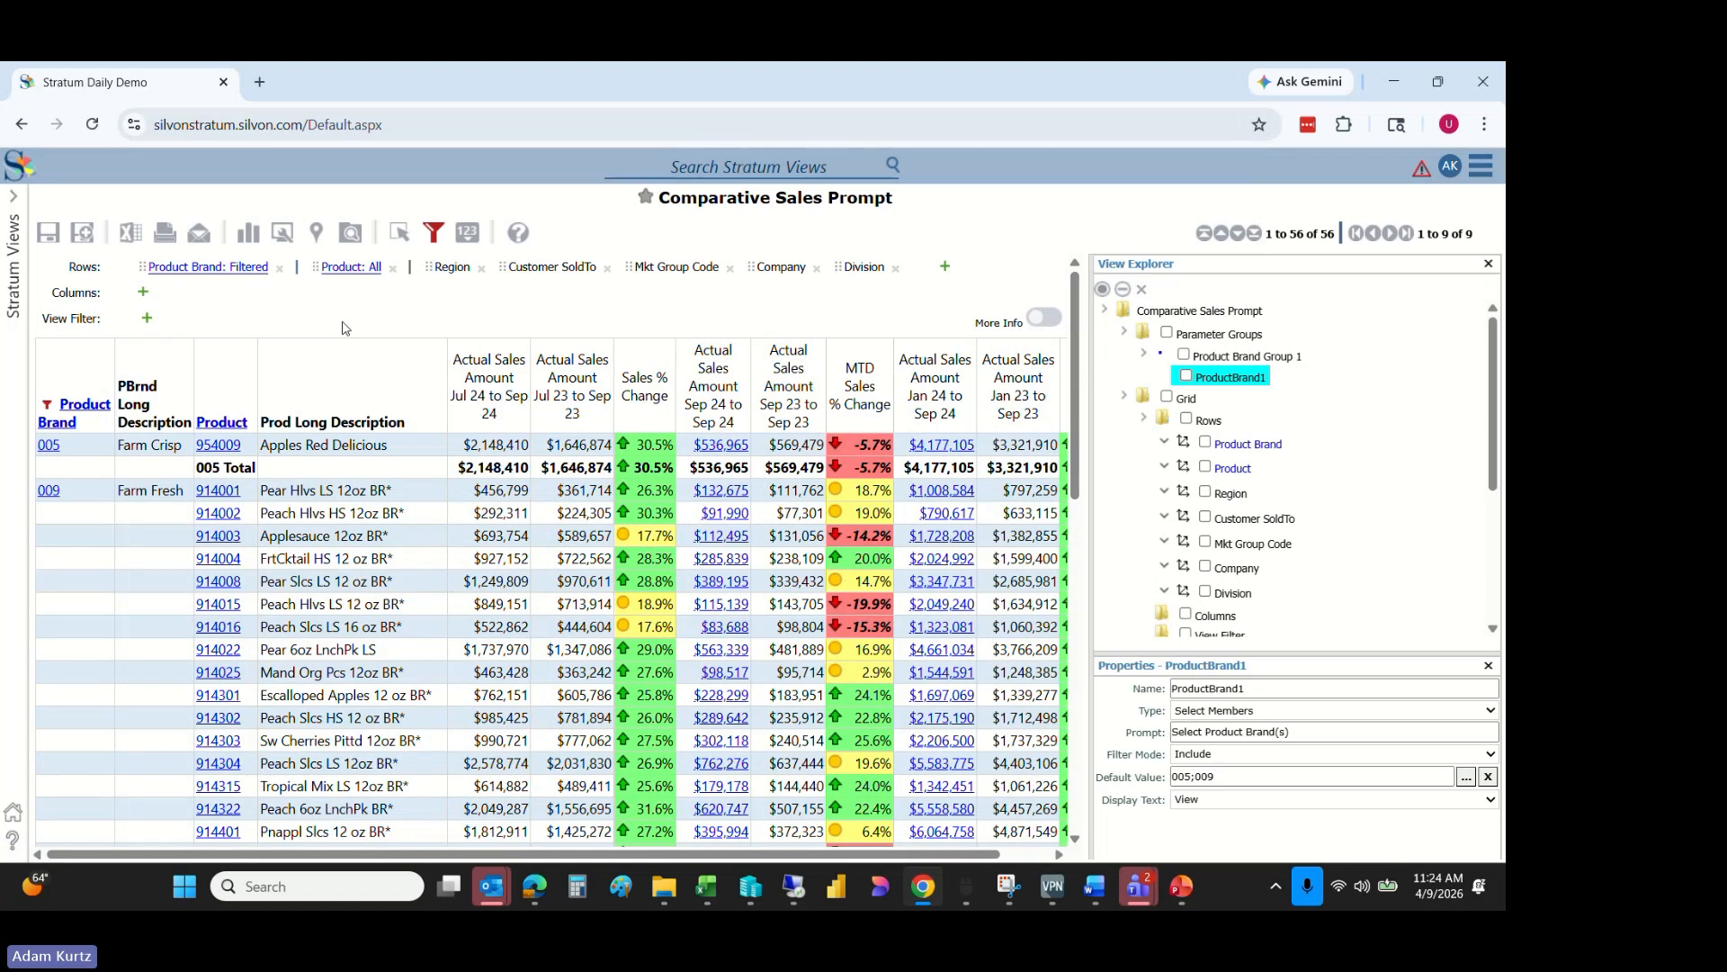
# - Save the view and reopen Comparative Sales Prompt from the recently used views
pyautogui.click(50, 234)
pyautogui.click(14, 225)
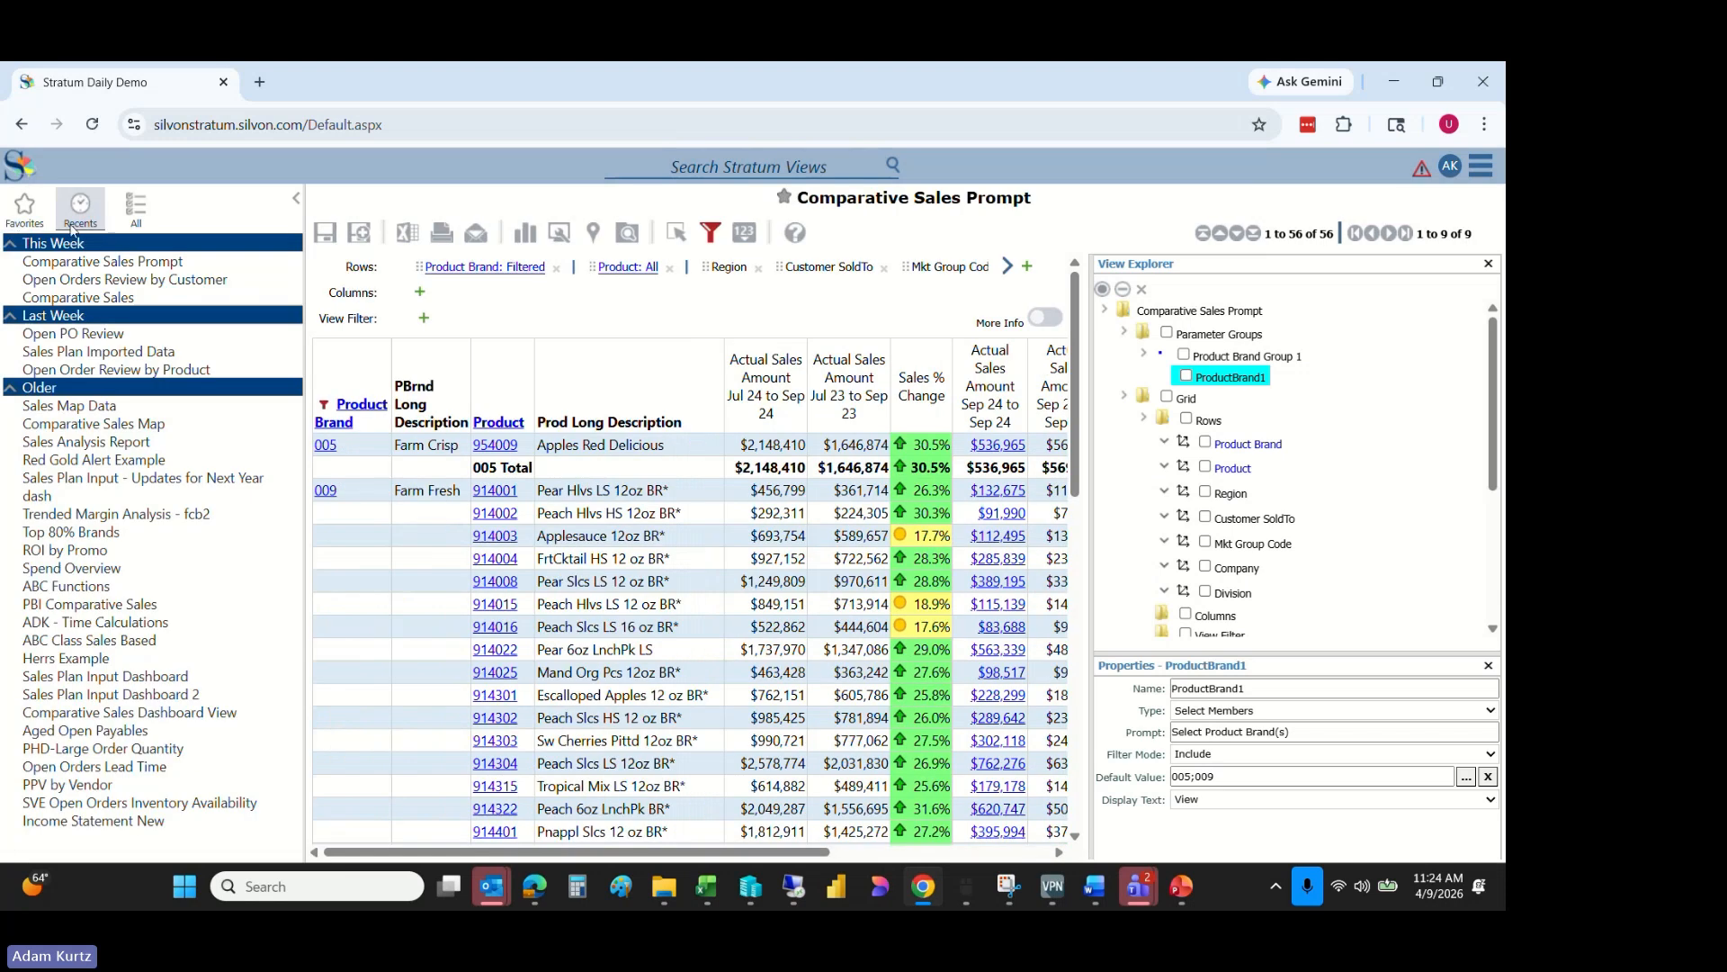
pyautogui.click(100, 260)
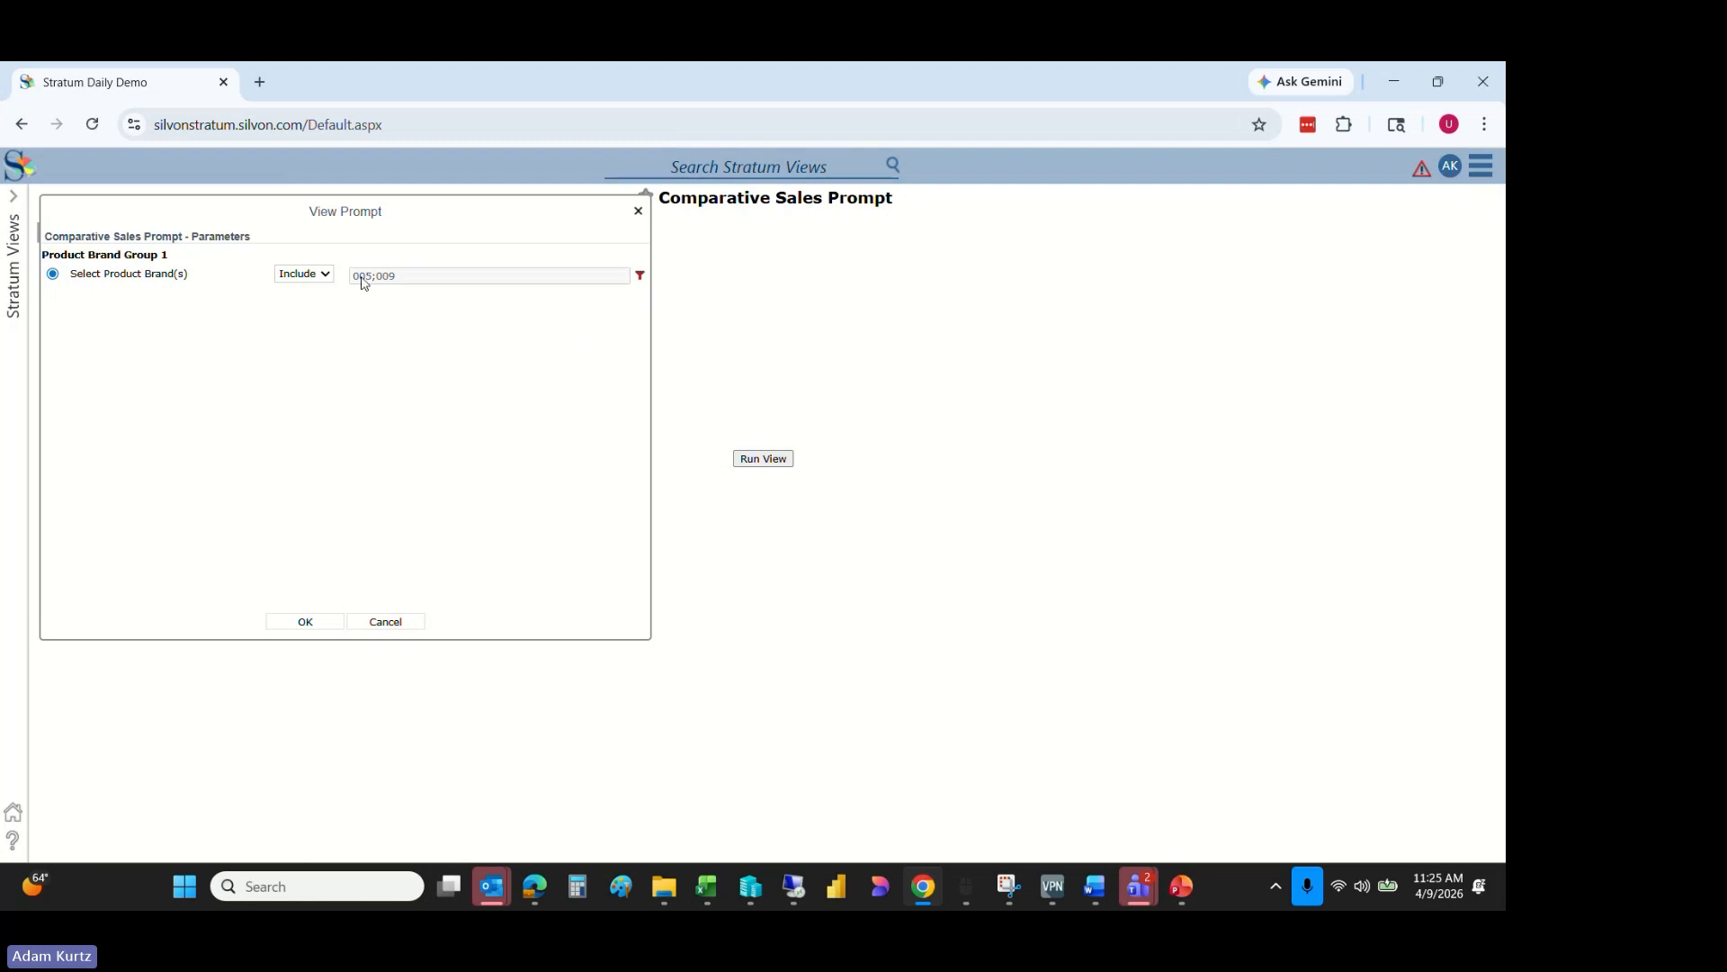
# - Change the prompt's product brands to Farm Crisp, Home Cookin' and Prime Grown, and run the view
pyautogui.click(640, 274)
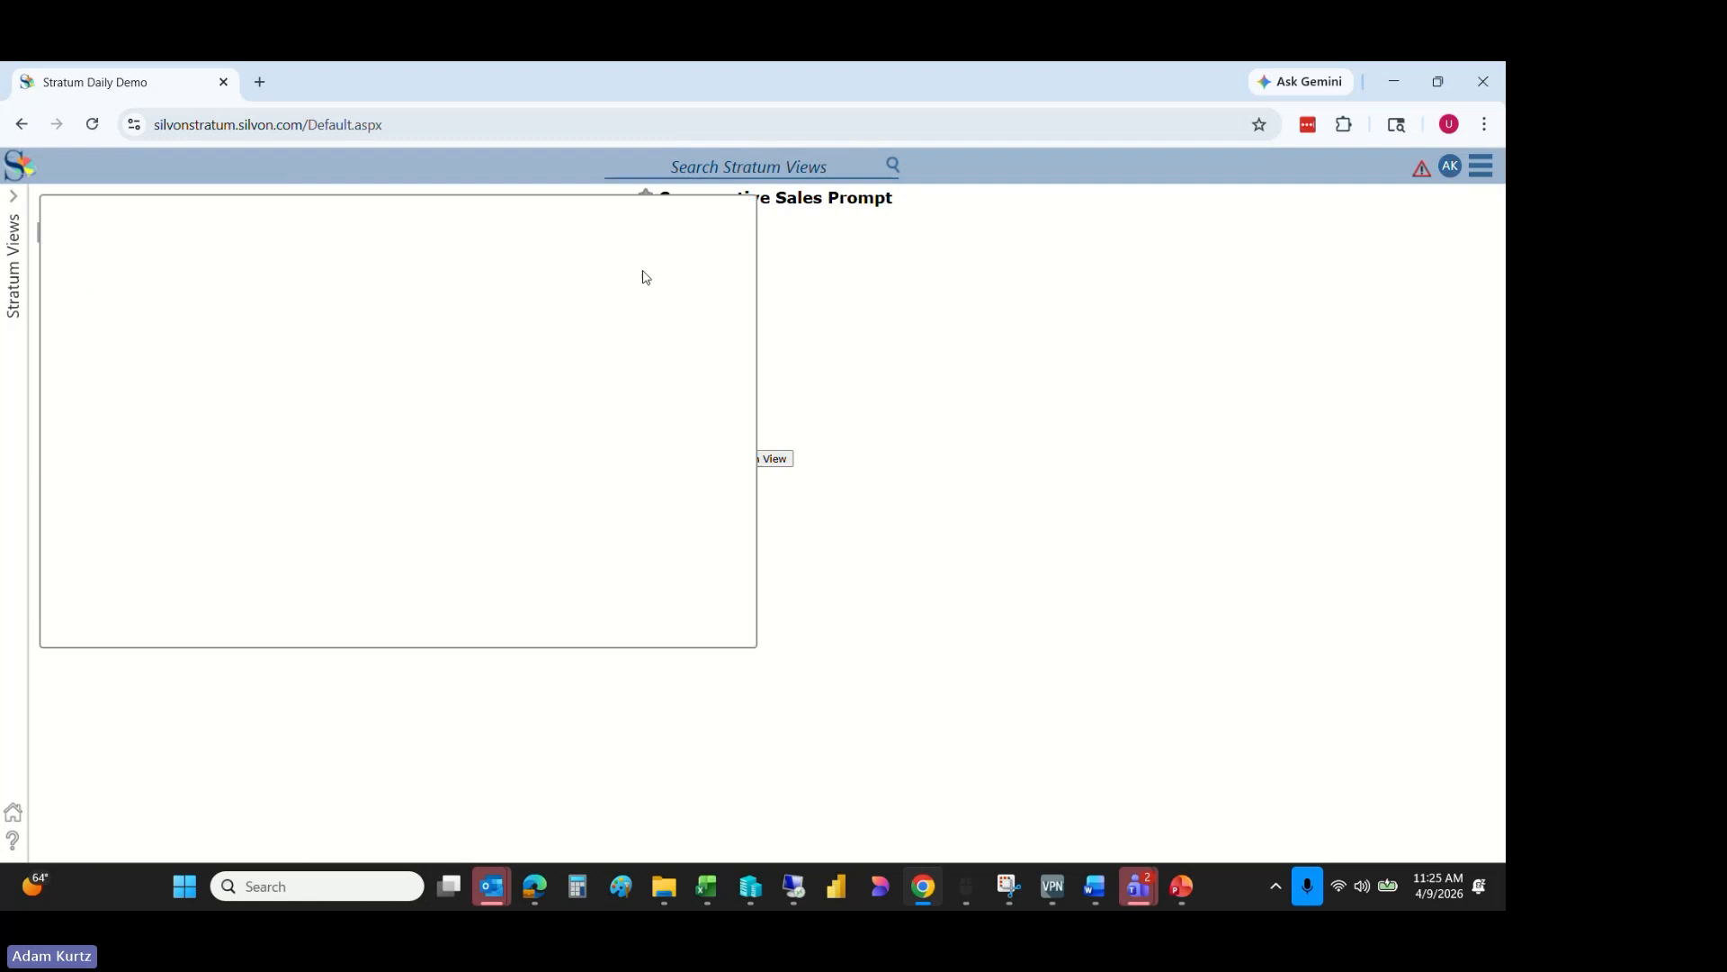
pyautogui.click(155, 452)
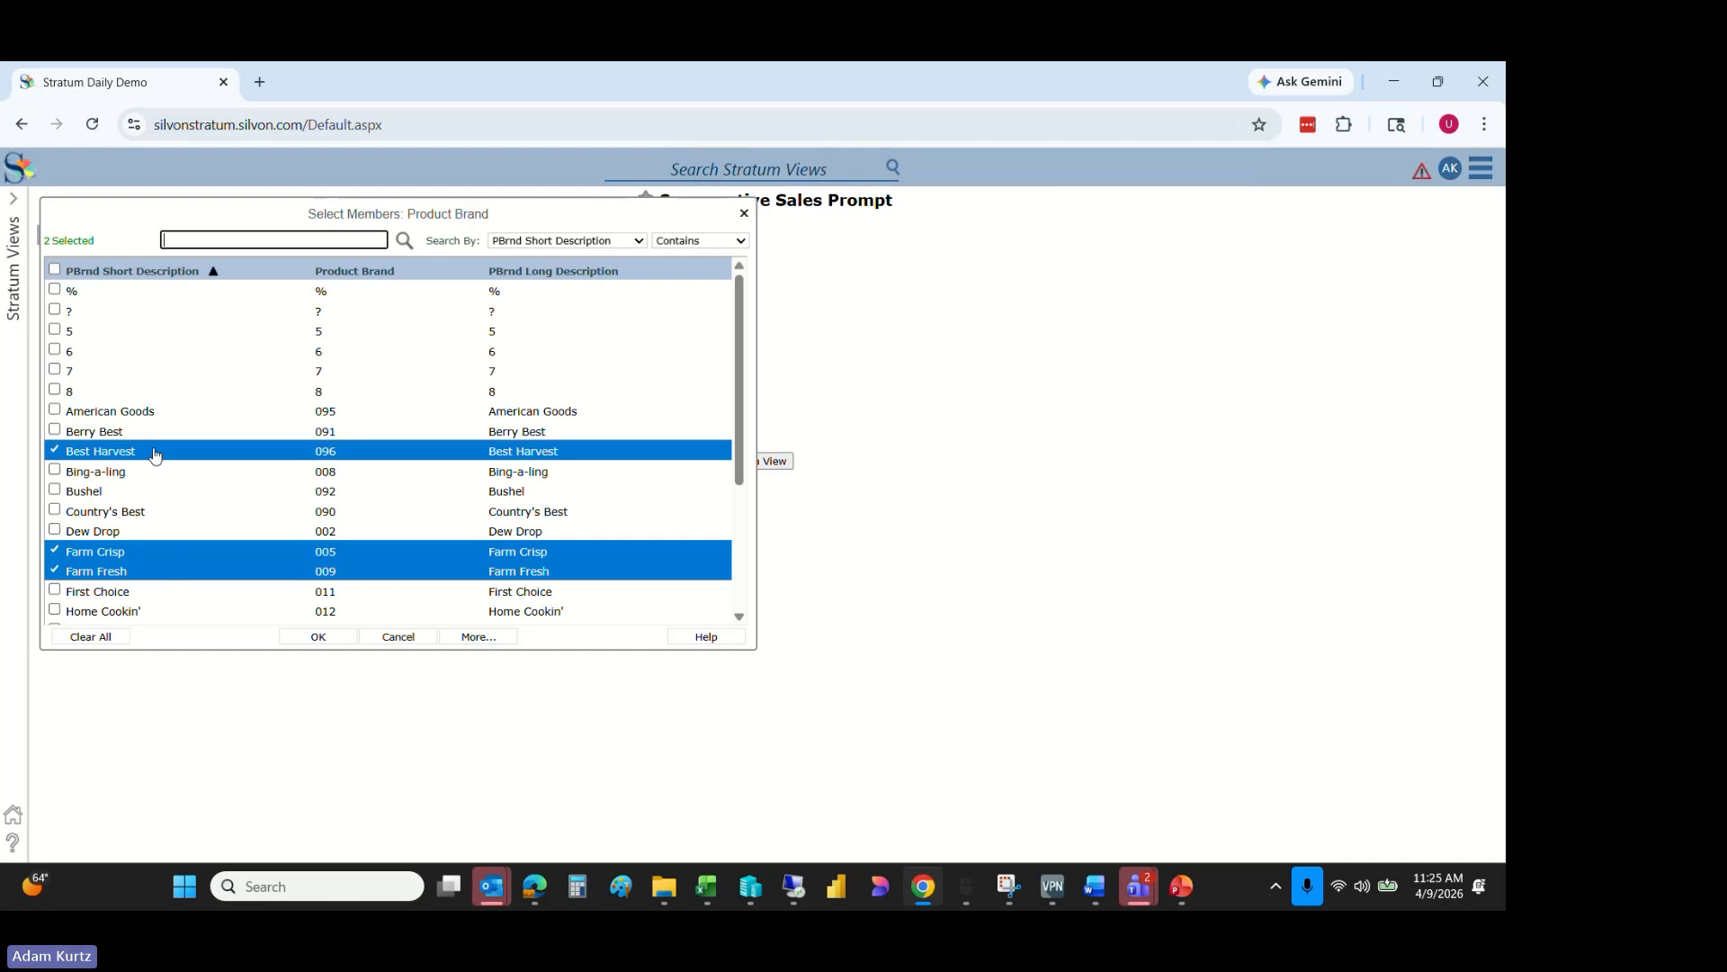
pyautogui.keyDown('shift'); pyautogui.click(155, 490); pyautogui.keyUp('shift')
pyautogui.click(86, 567)
pyautogui.click(97, 551)
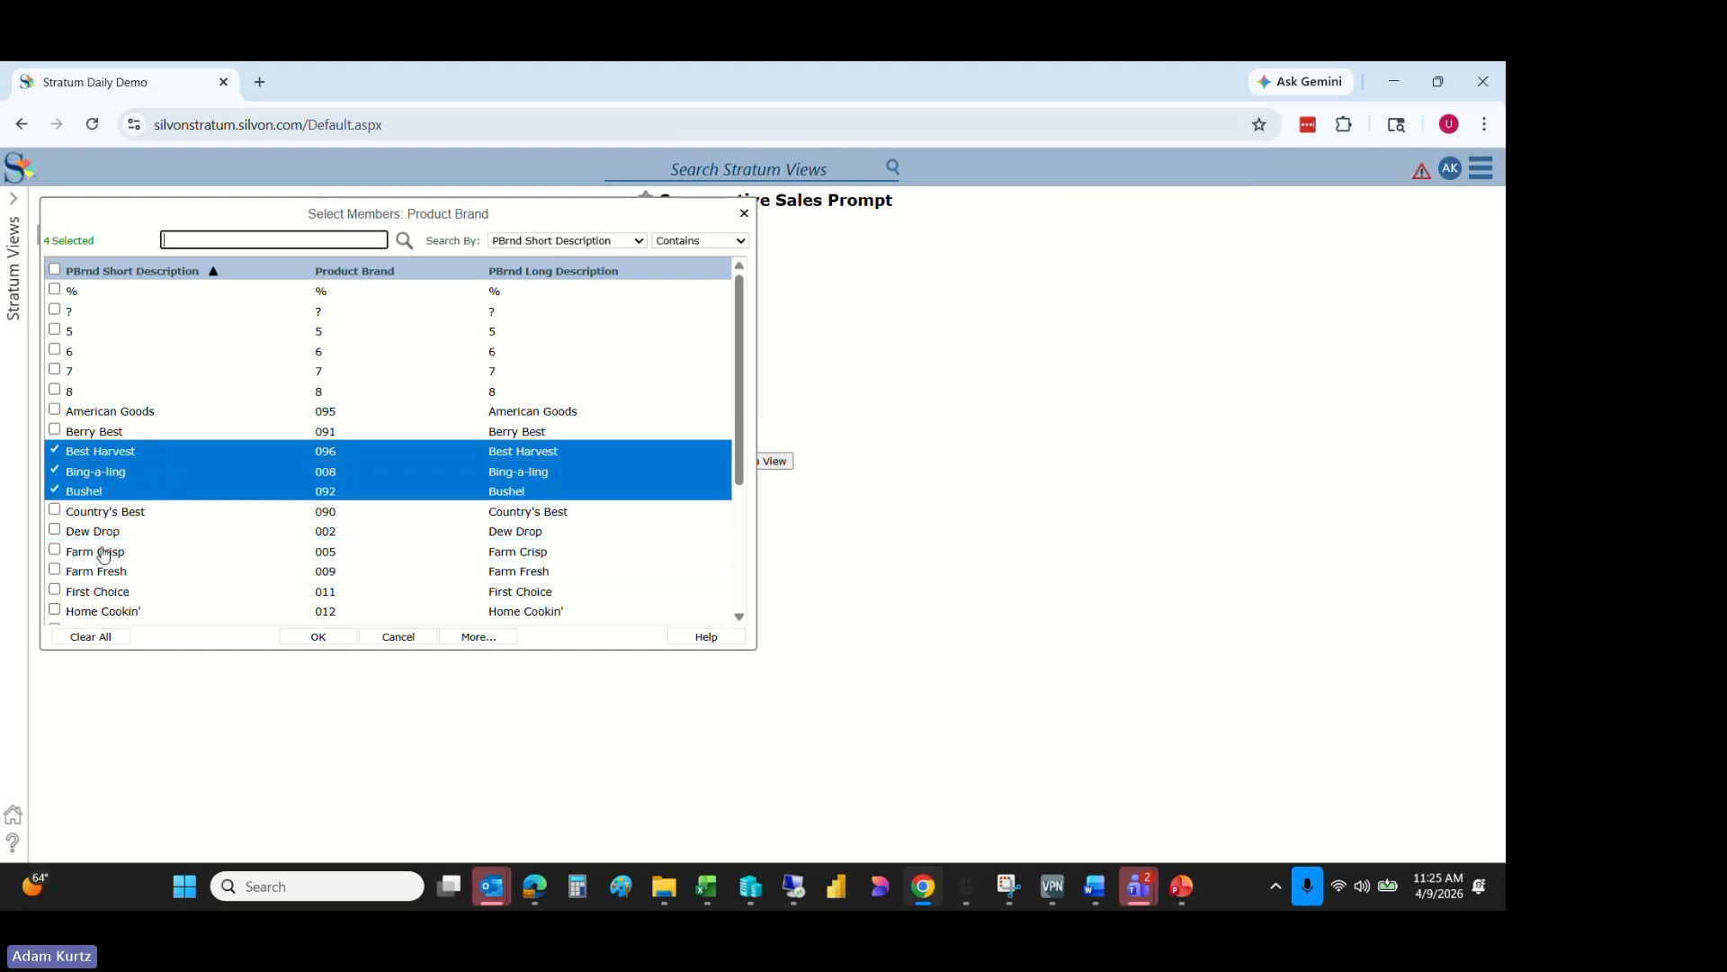
pyautogui.click(193, 551)
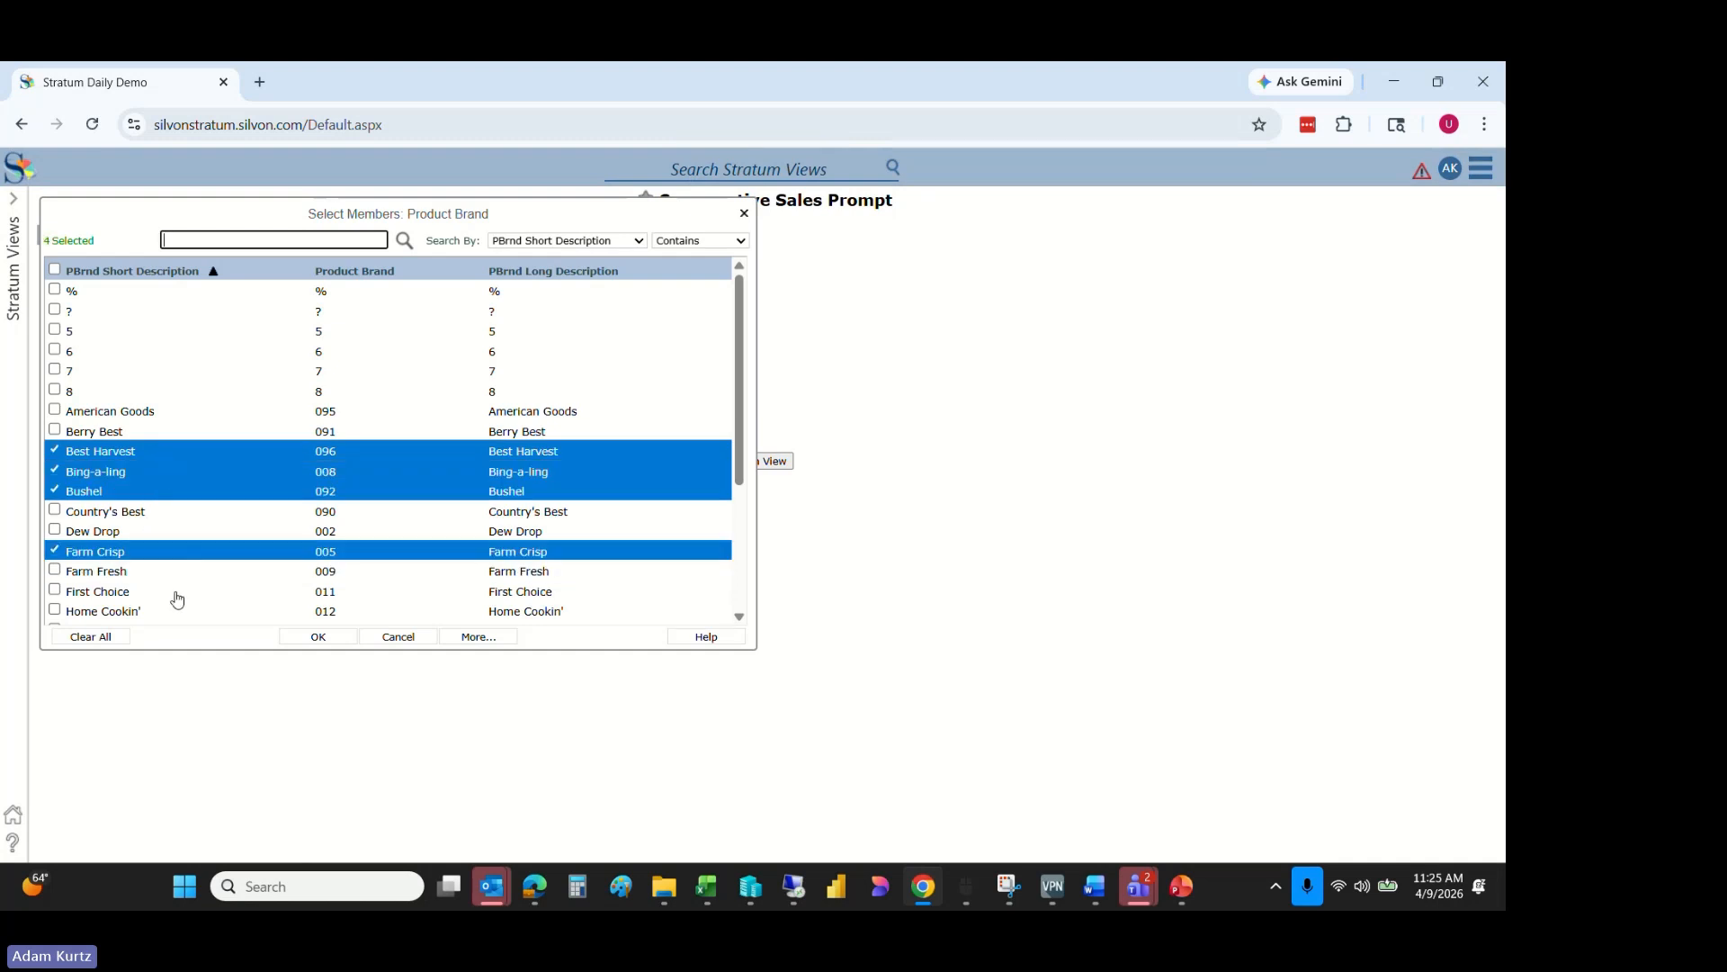
pyautogui.click(170, 615)
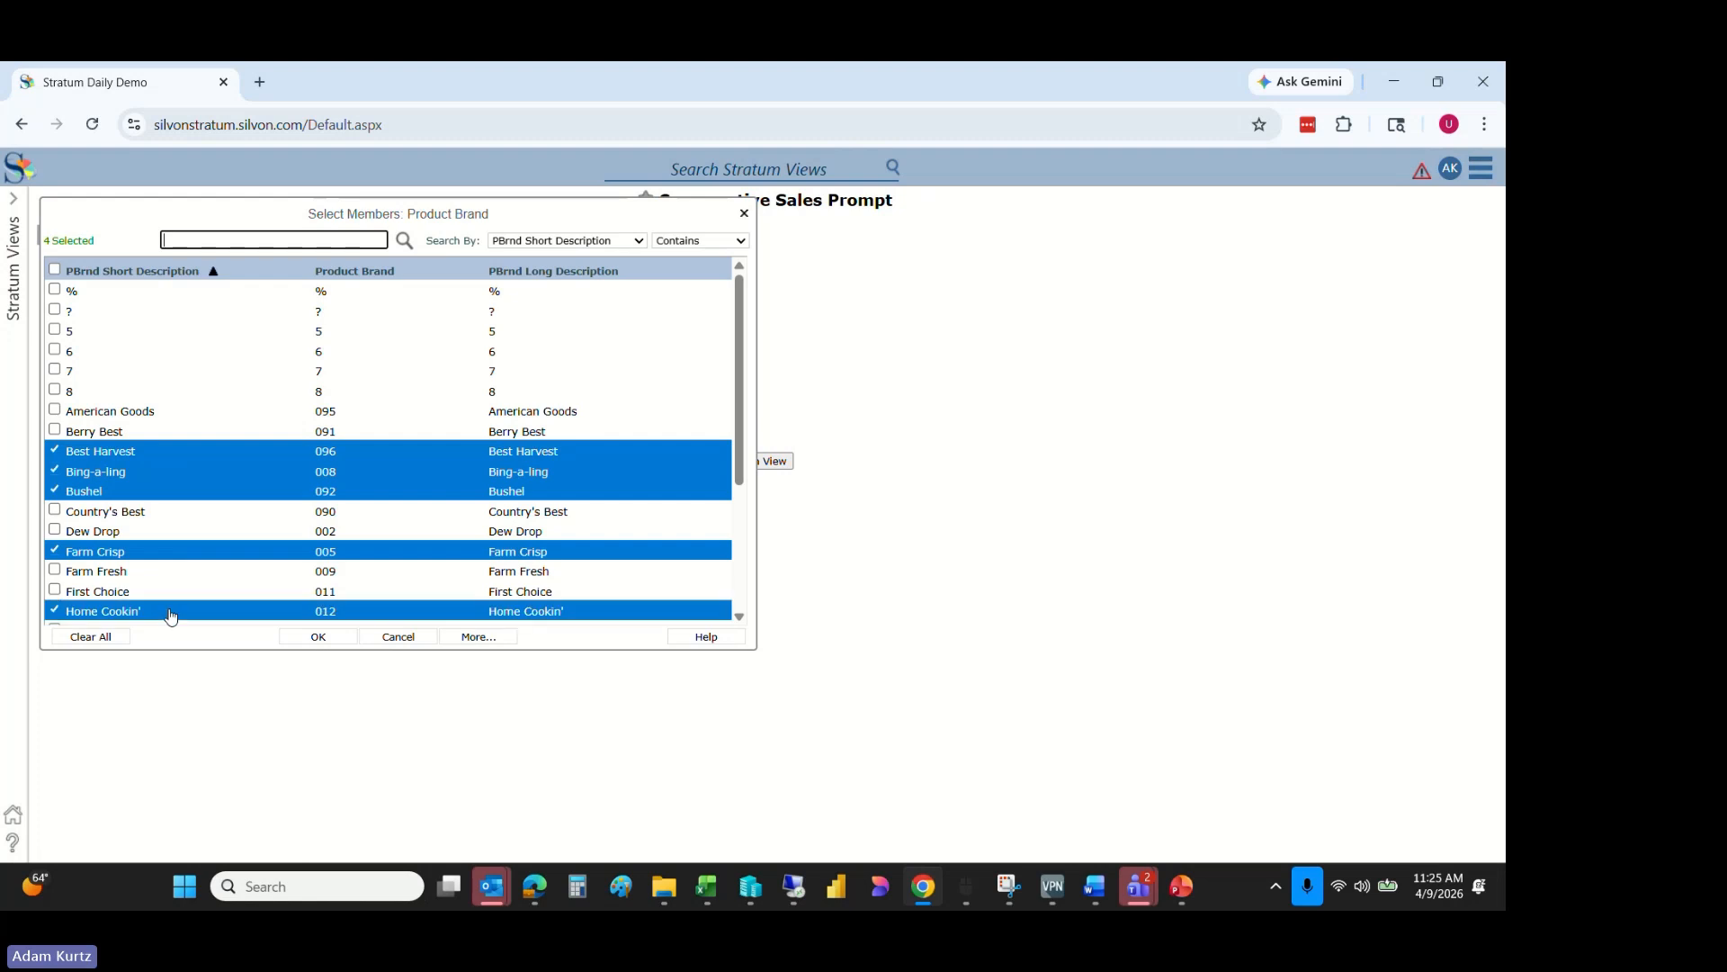
pyautogui.click(148, 492)
pyautogui.click(173, 472)
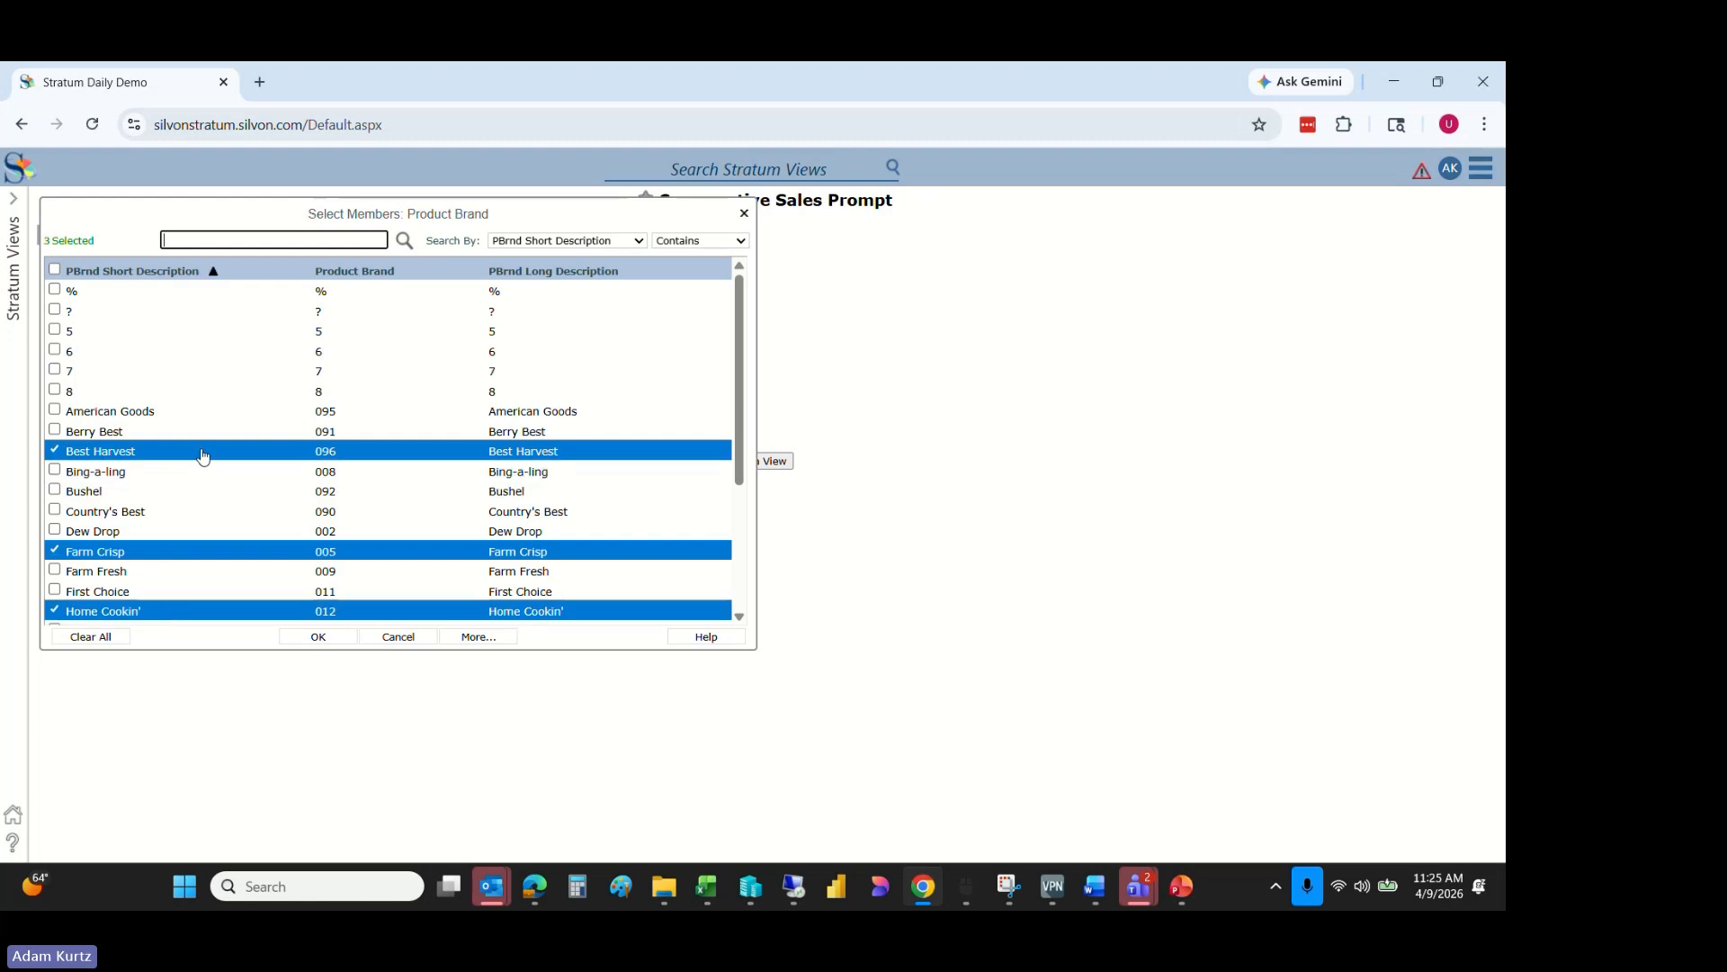
pyautogui.click(630, 453)
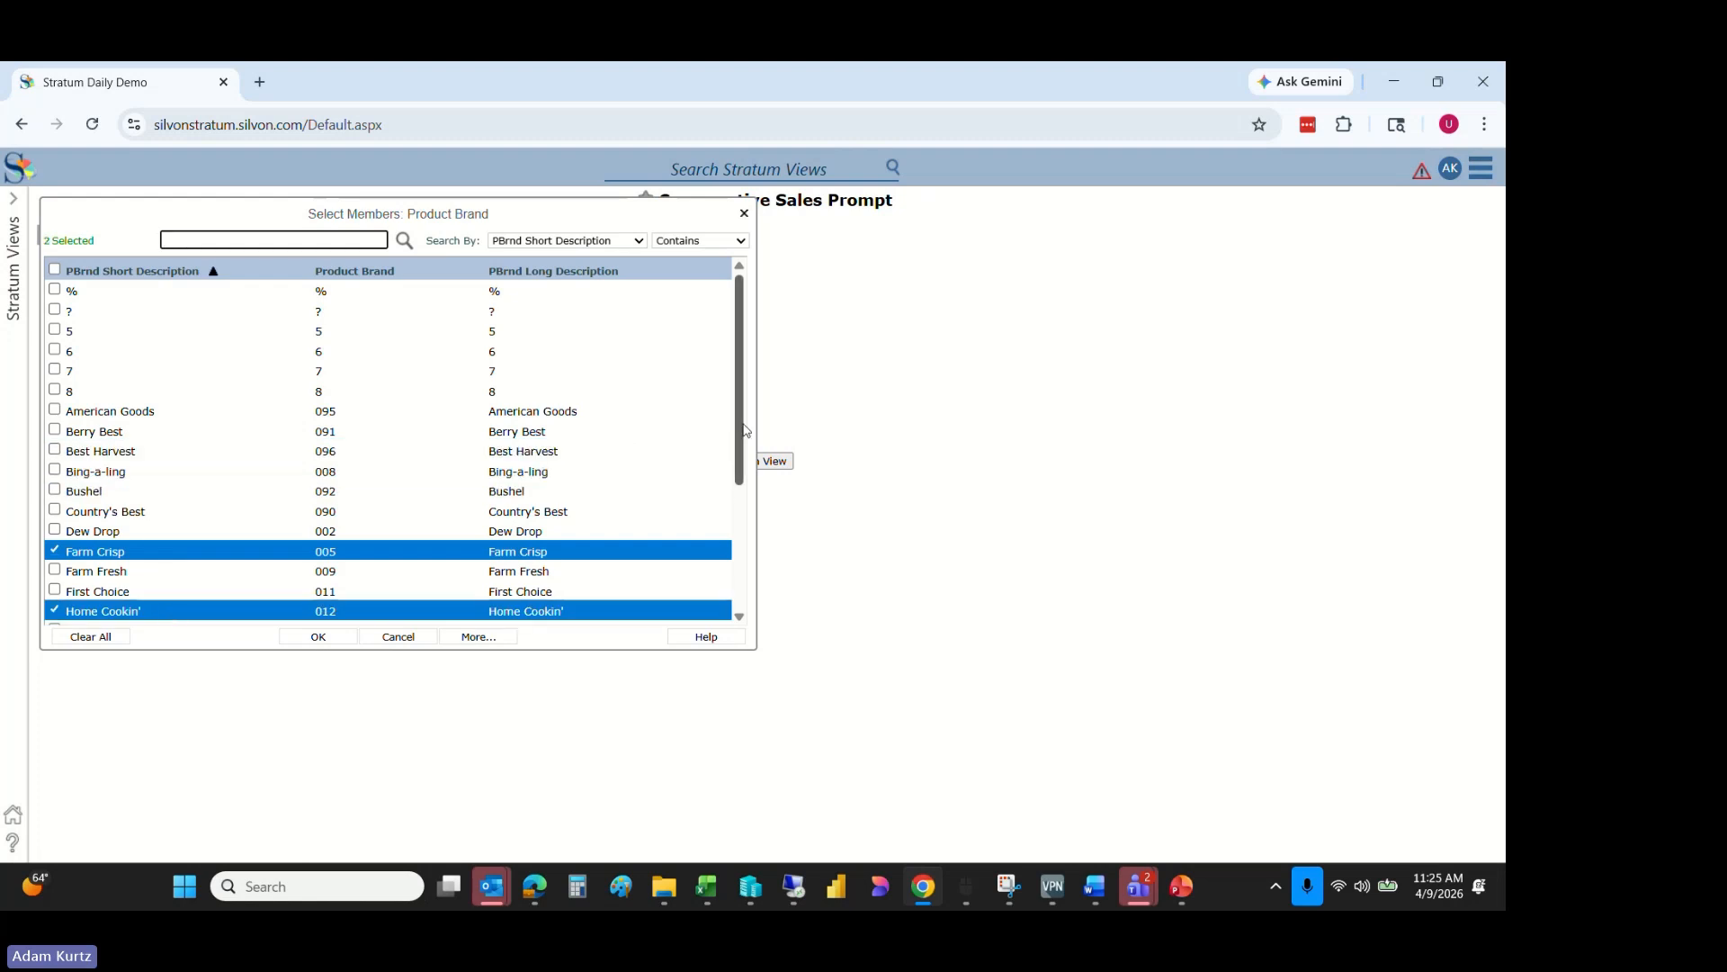
pyautogui.scroll(-1, 745, 430)
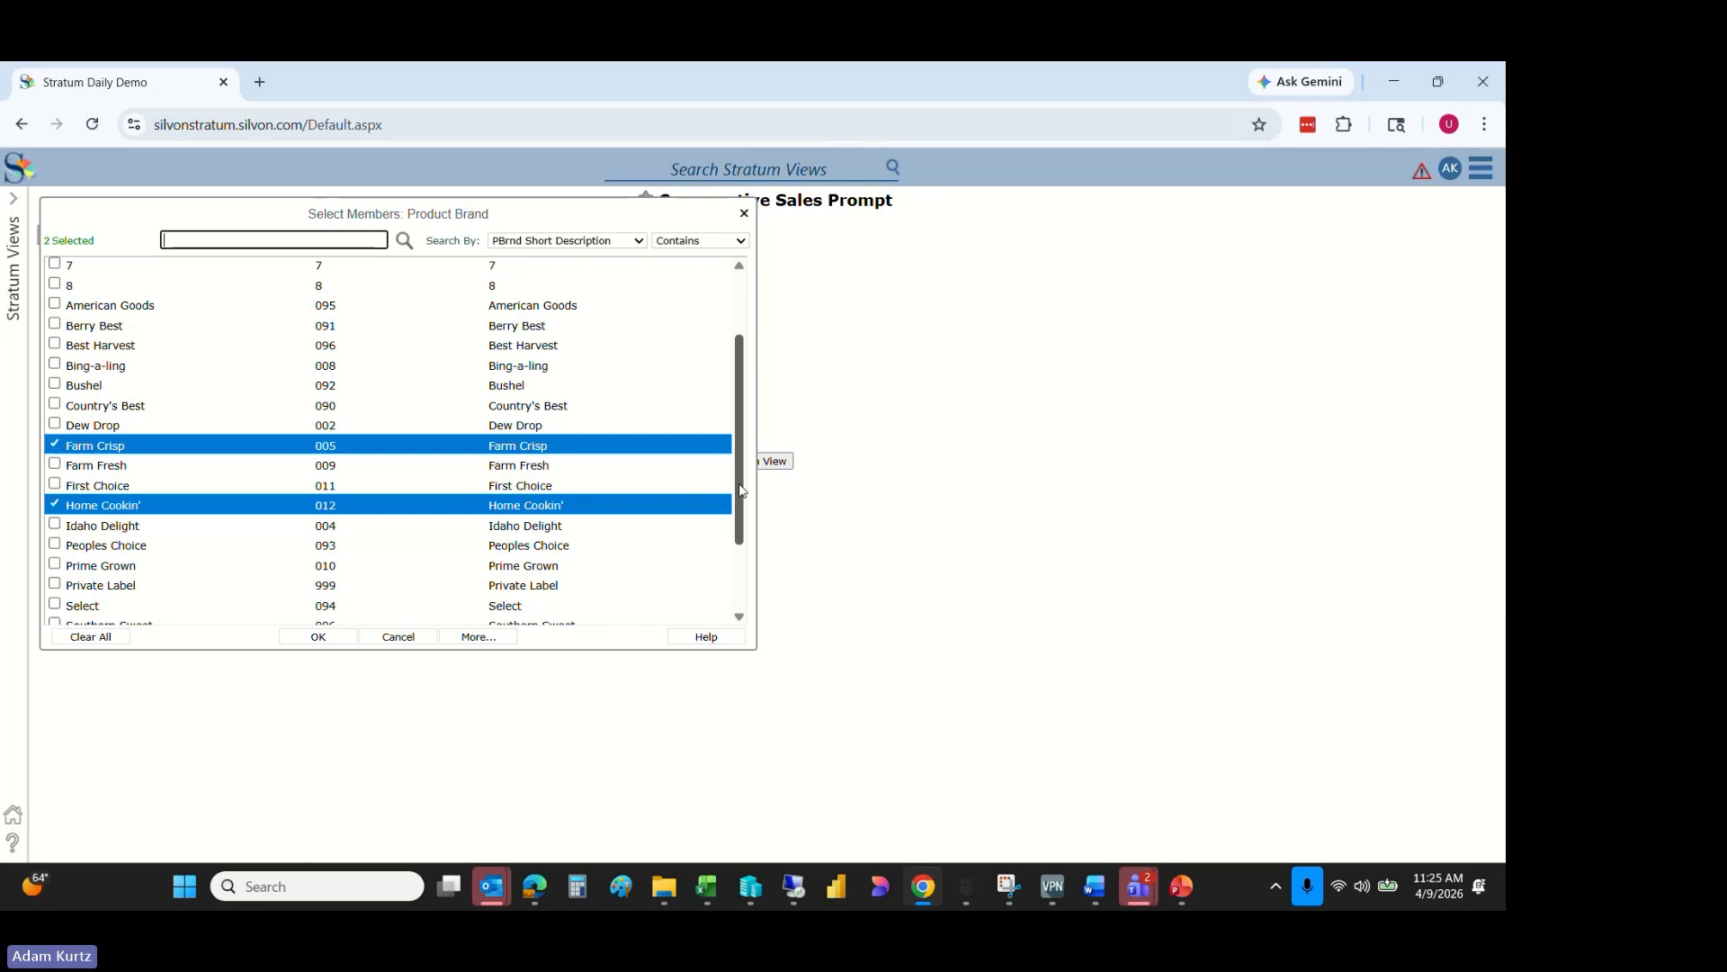
pyautogui.click(134, 569)
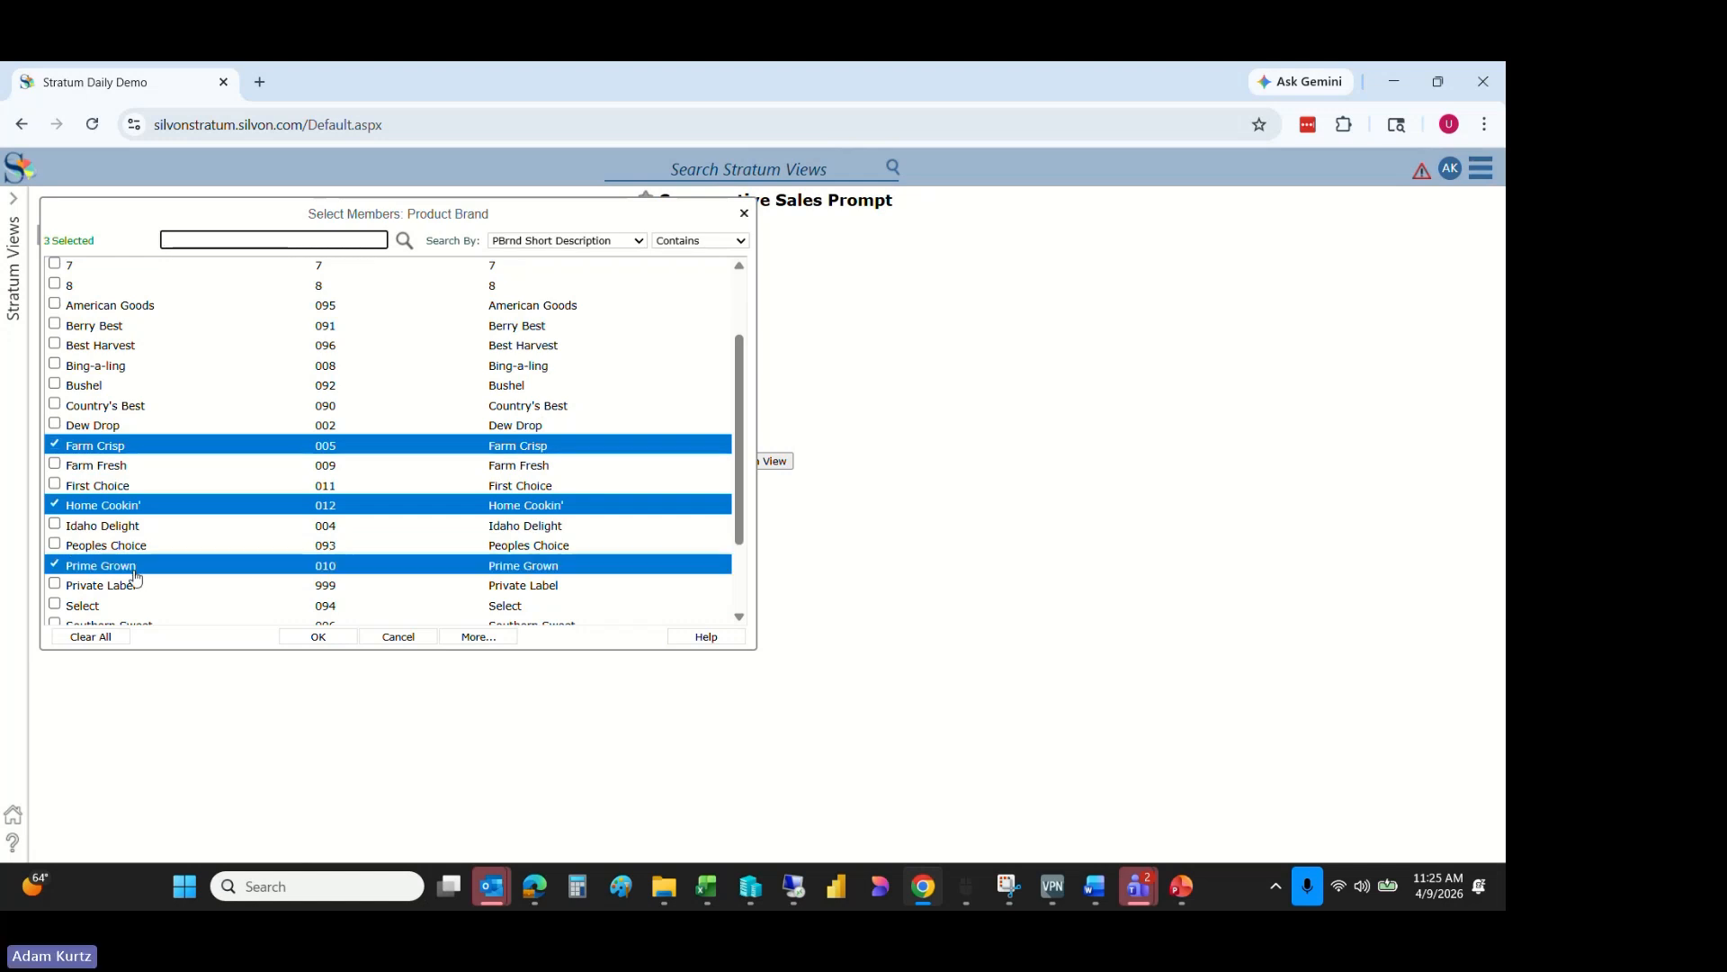
pyautogui.click(310, 642)
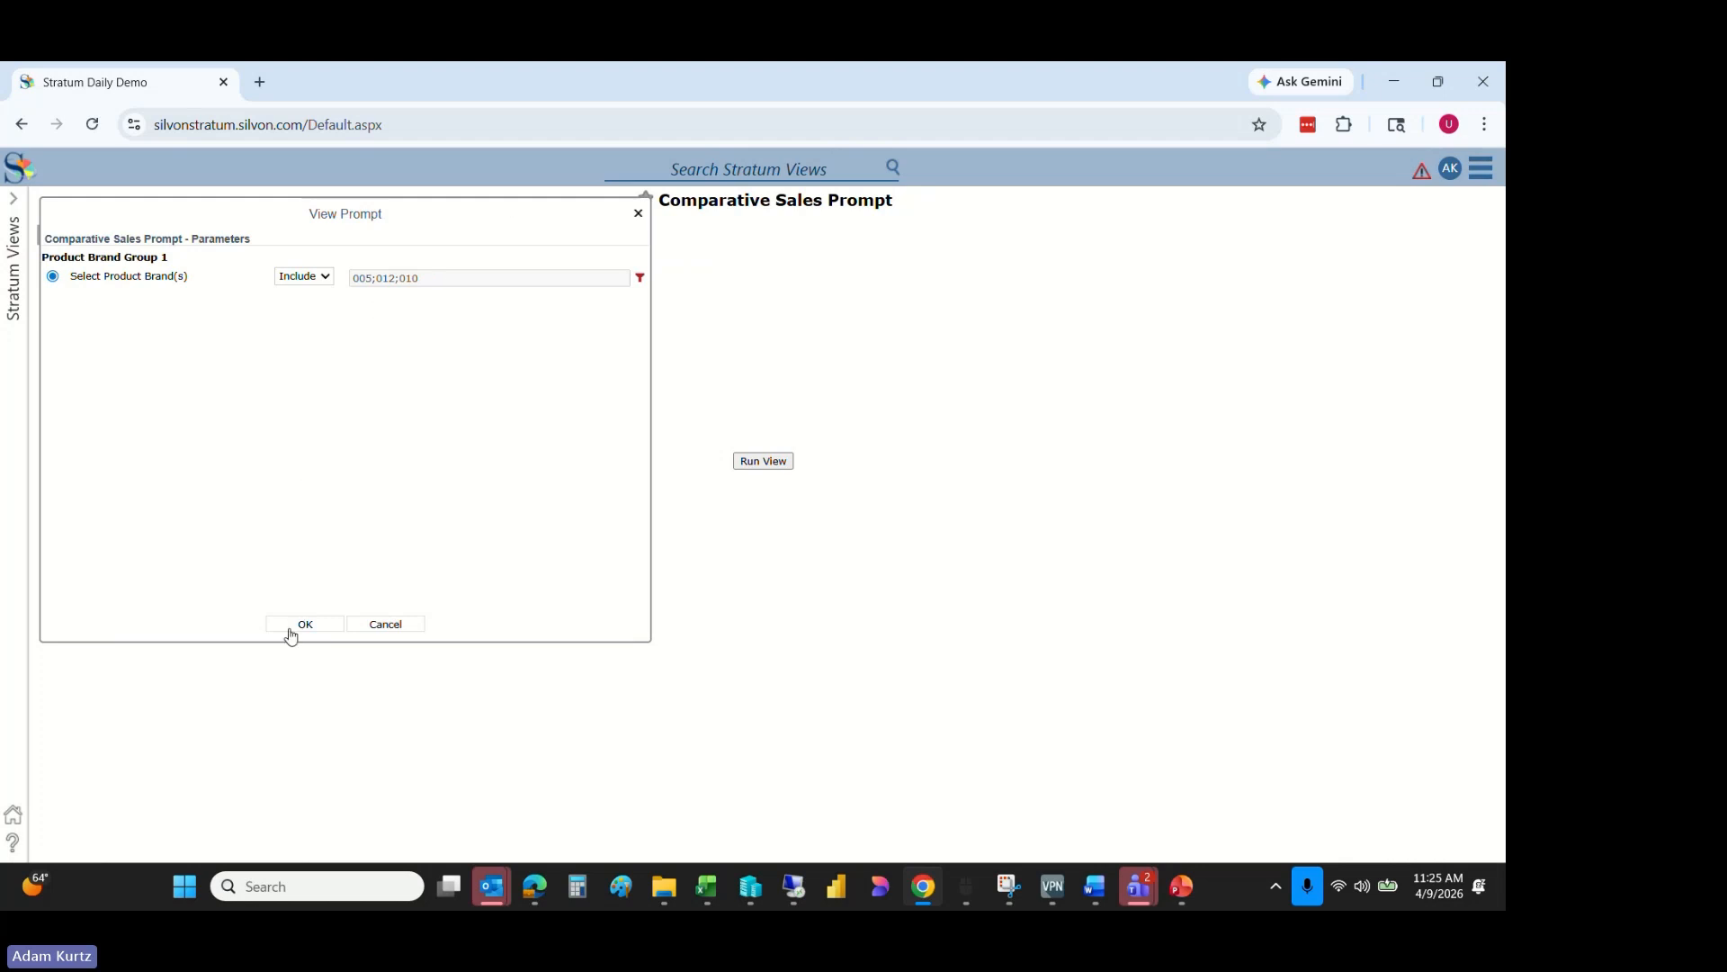
pyautogui.click(291, 633)
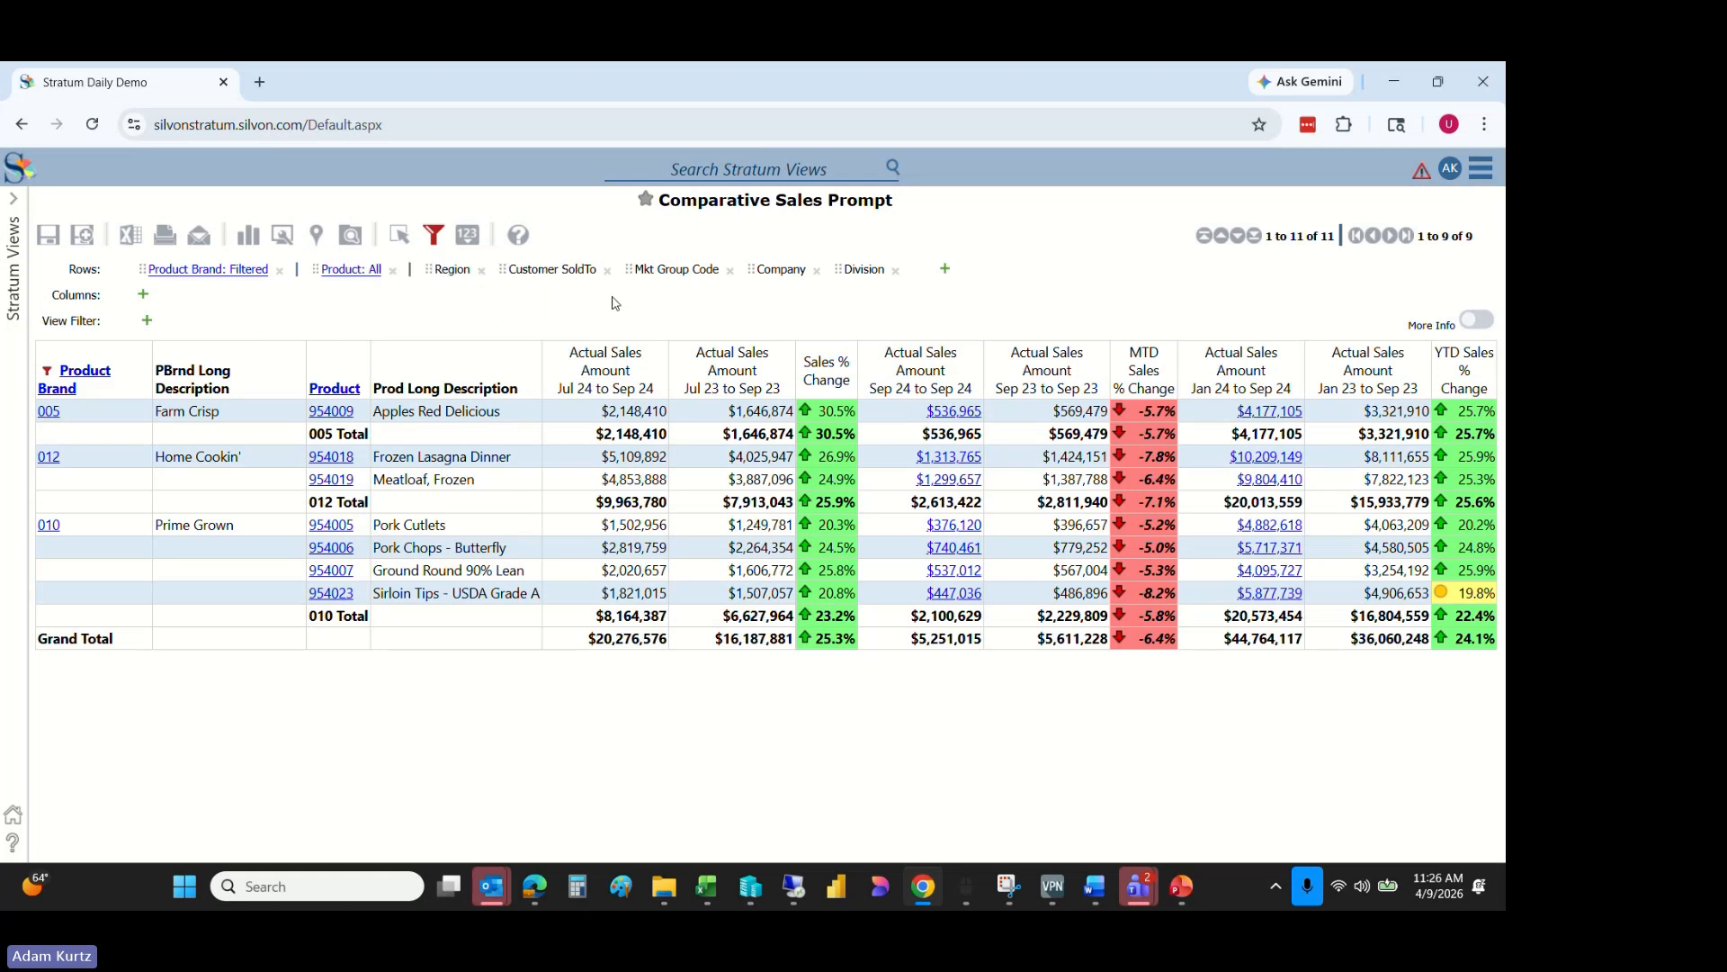
# - Remove the Division and Company levels from the view's rows
pyautogui.click(894, 272)
pyautogui.click(815, 271)
# - Open the Comparative Sales view from the recently used views
pyautogui.click(13, 219)
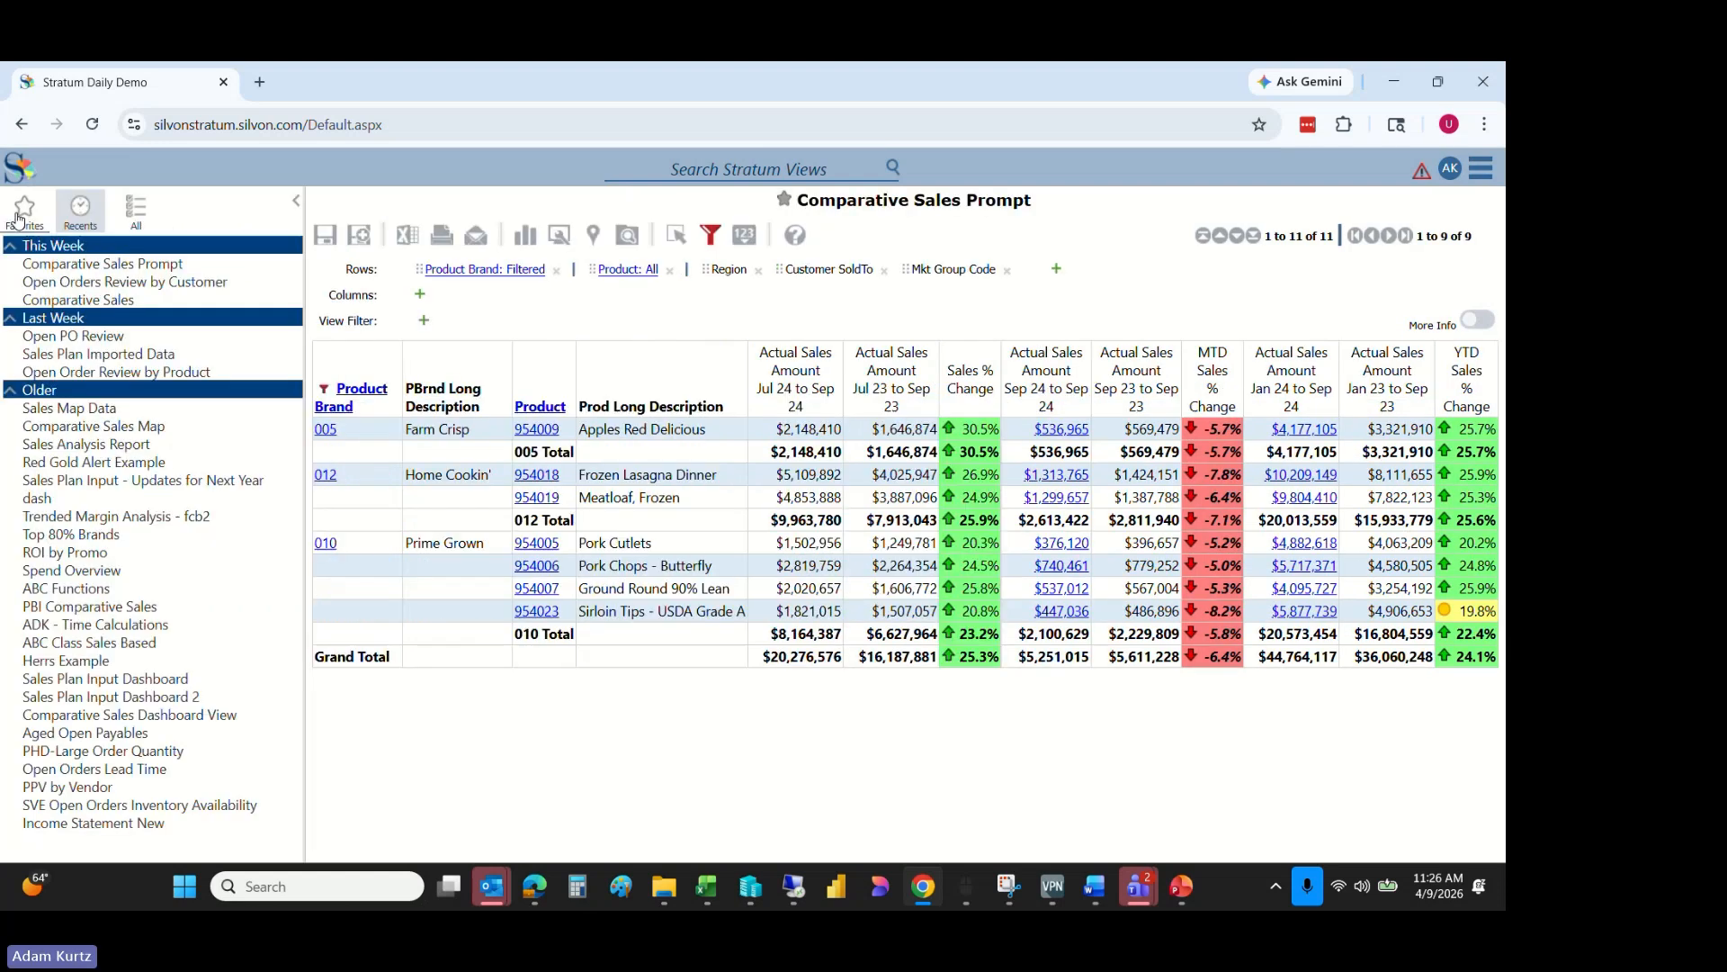
pyautogui.click(116, 302)
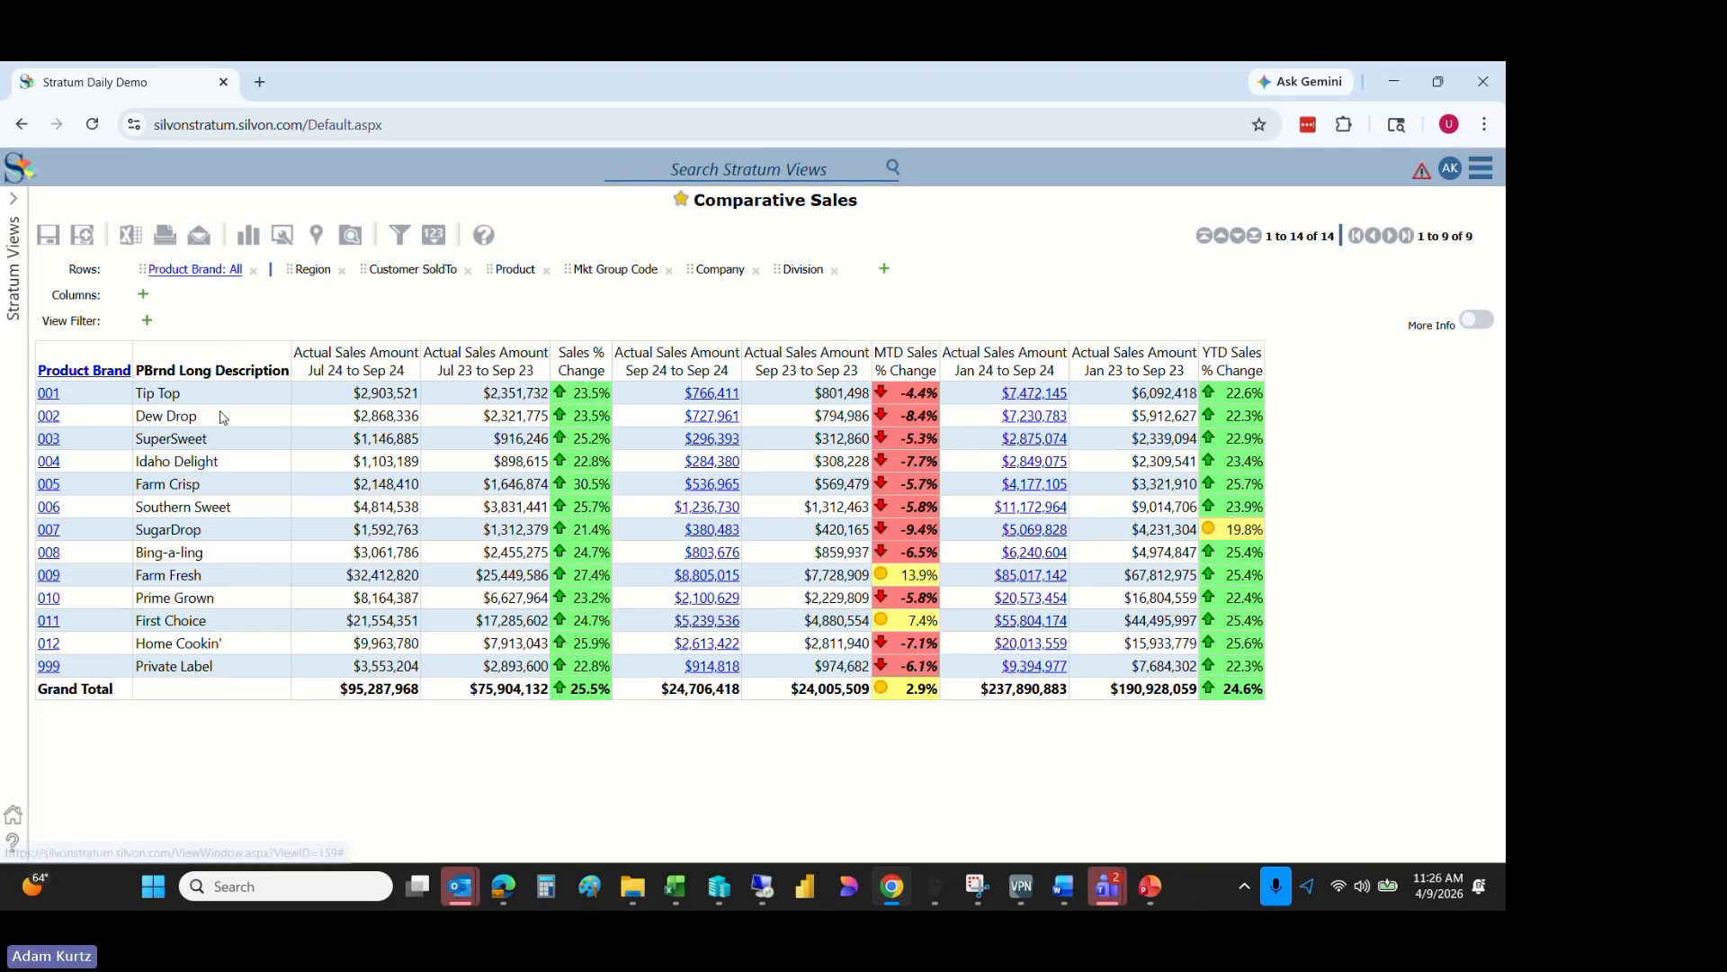
# - View the linked YTD trended sales for Tip Top and Dew Drop from their Jan 24 to Sep 24 amounts, closing each linked view
pyautogui.click(1037, 393)
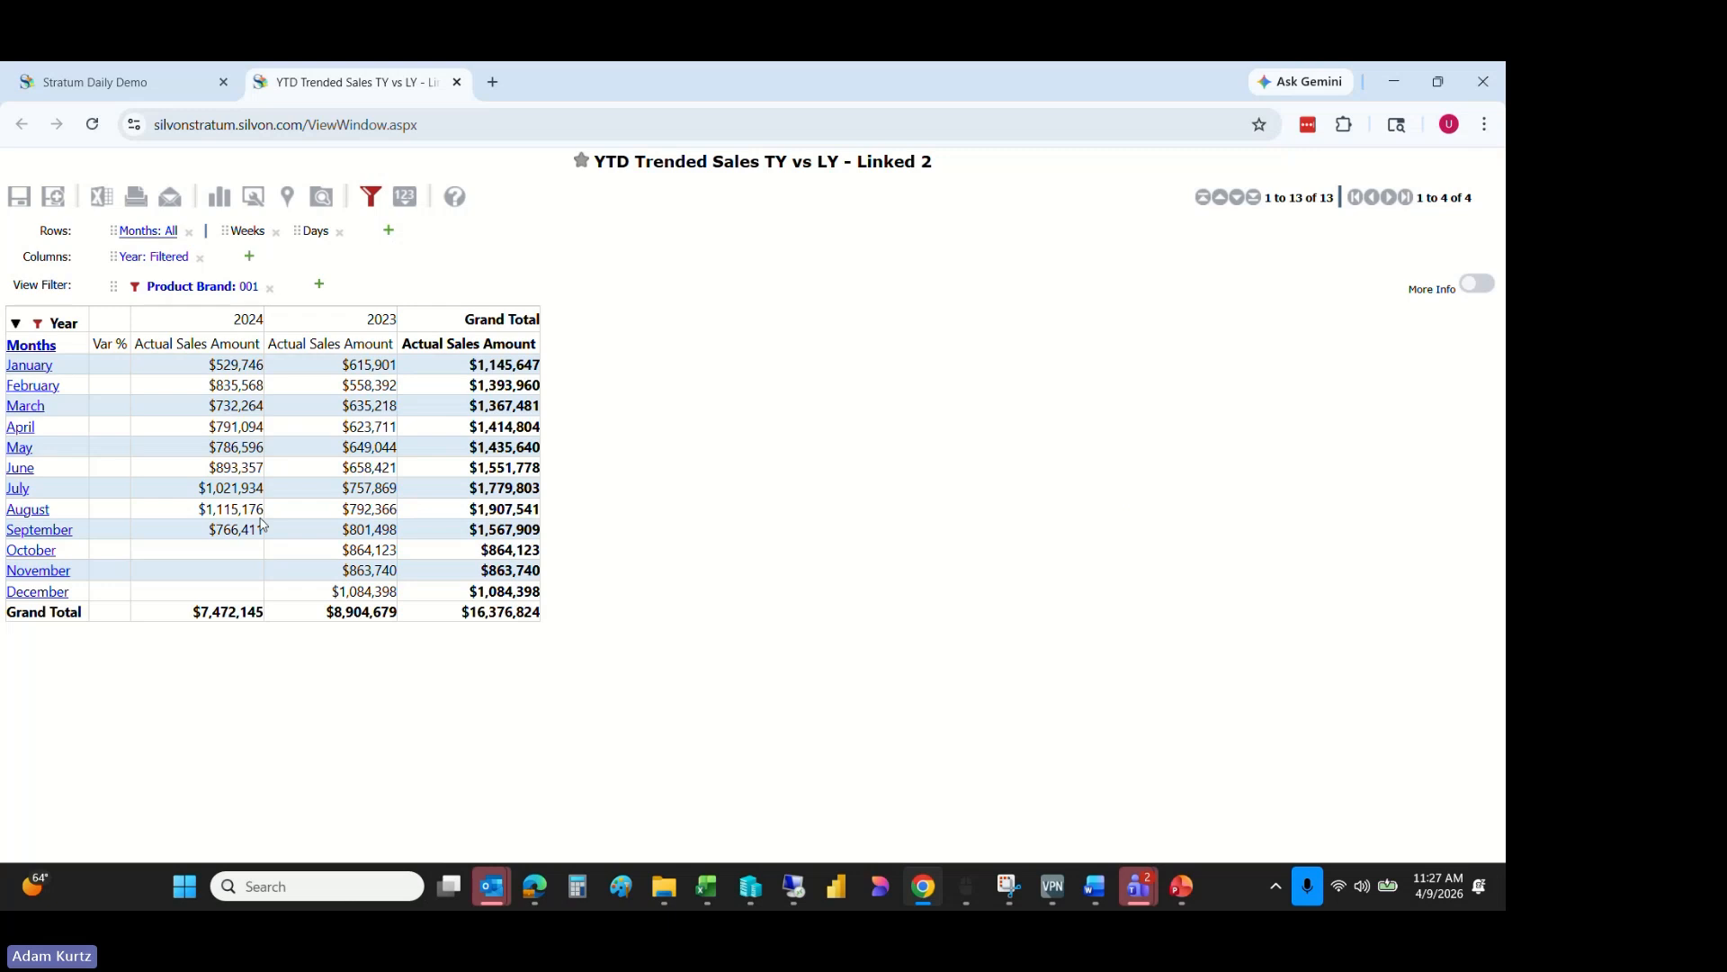
pyautogui.click(457, 82)
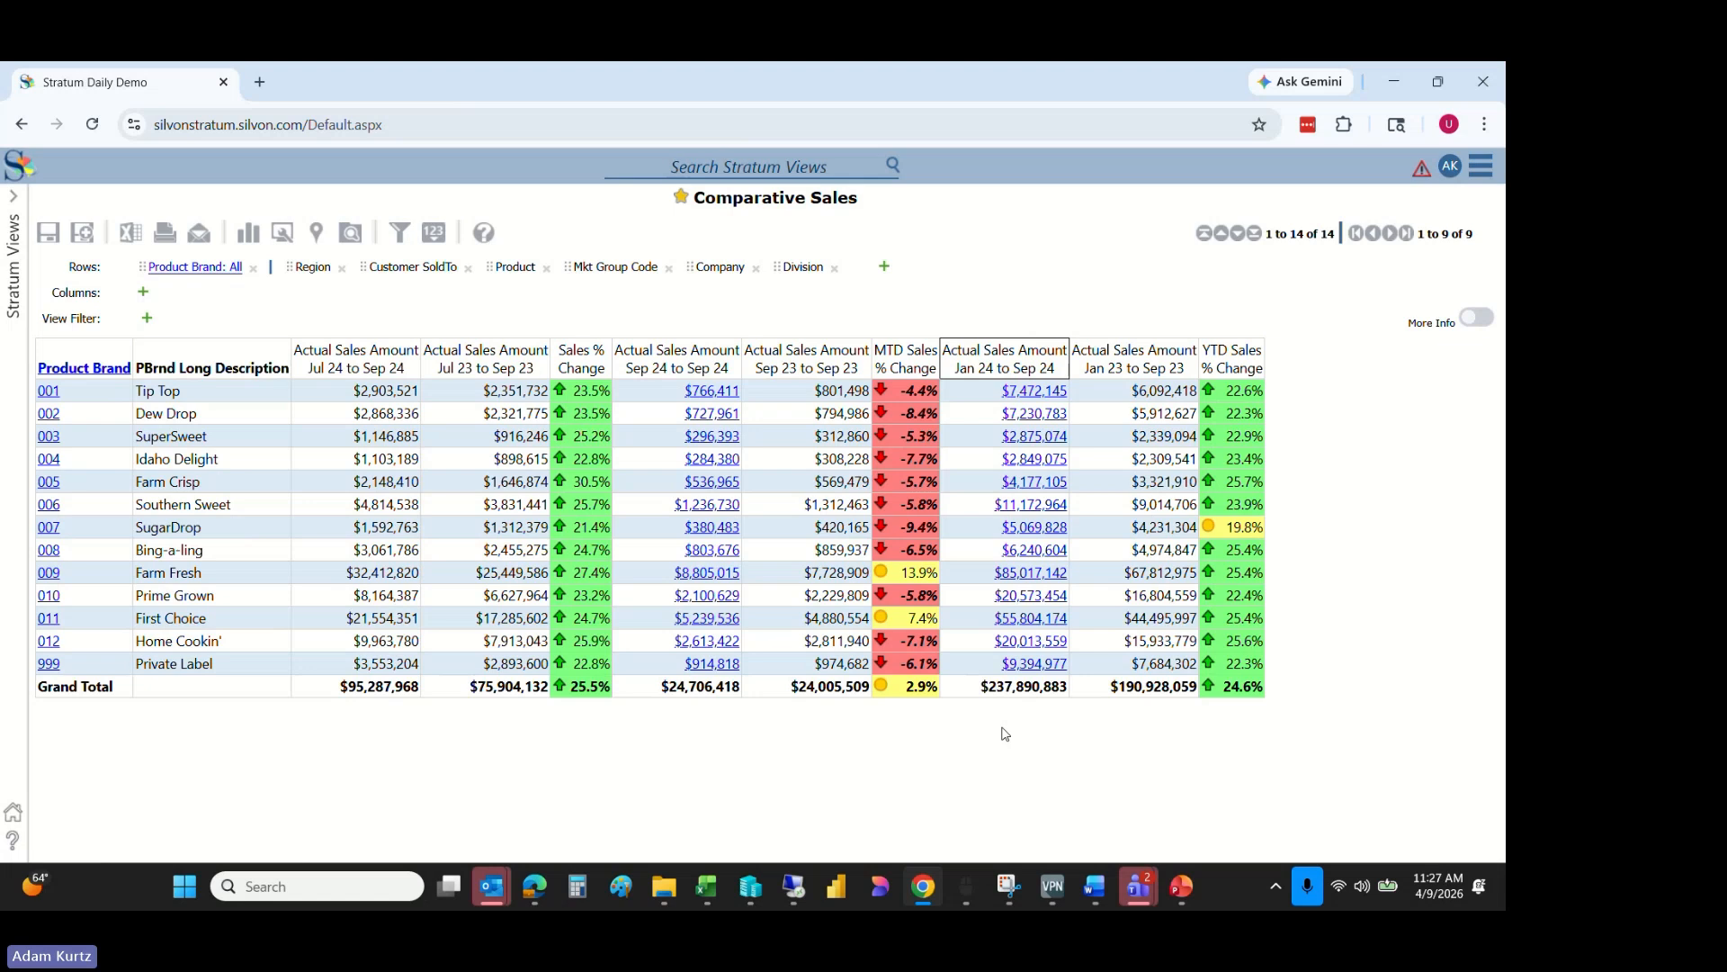
pyautogui.click(1035, 414)
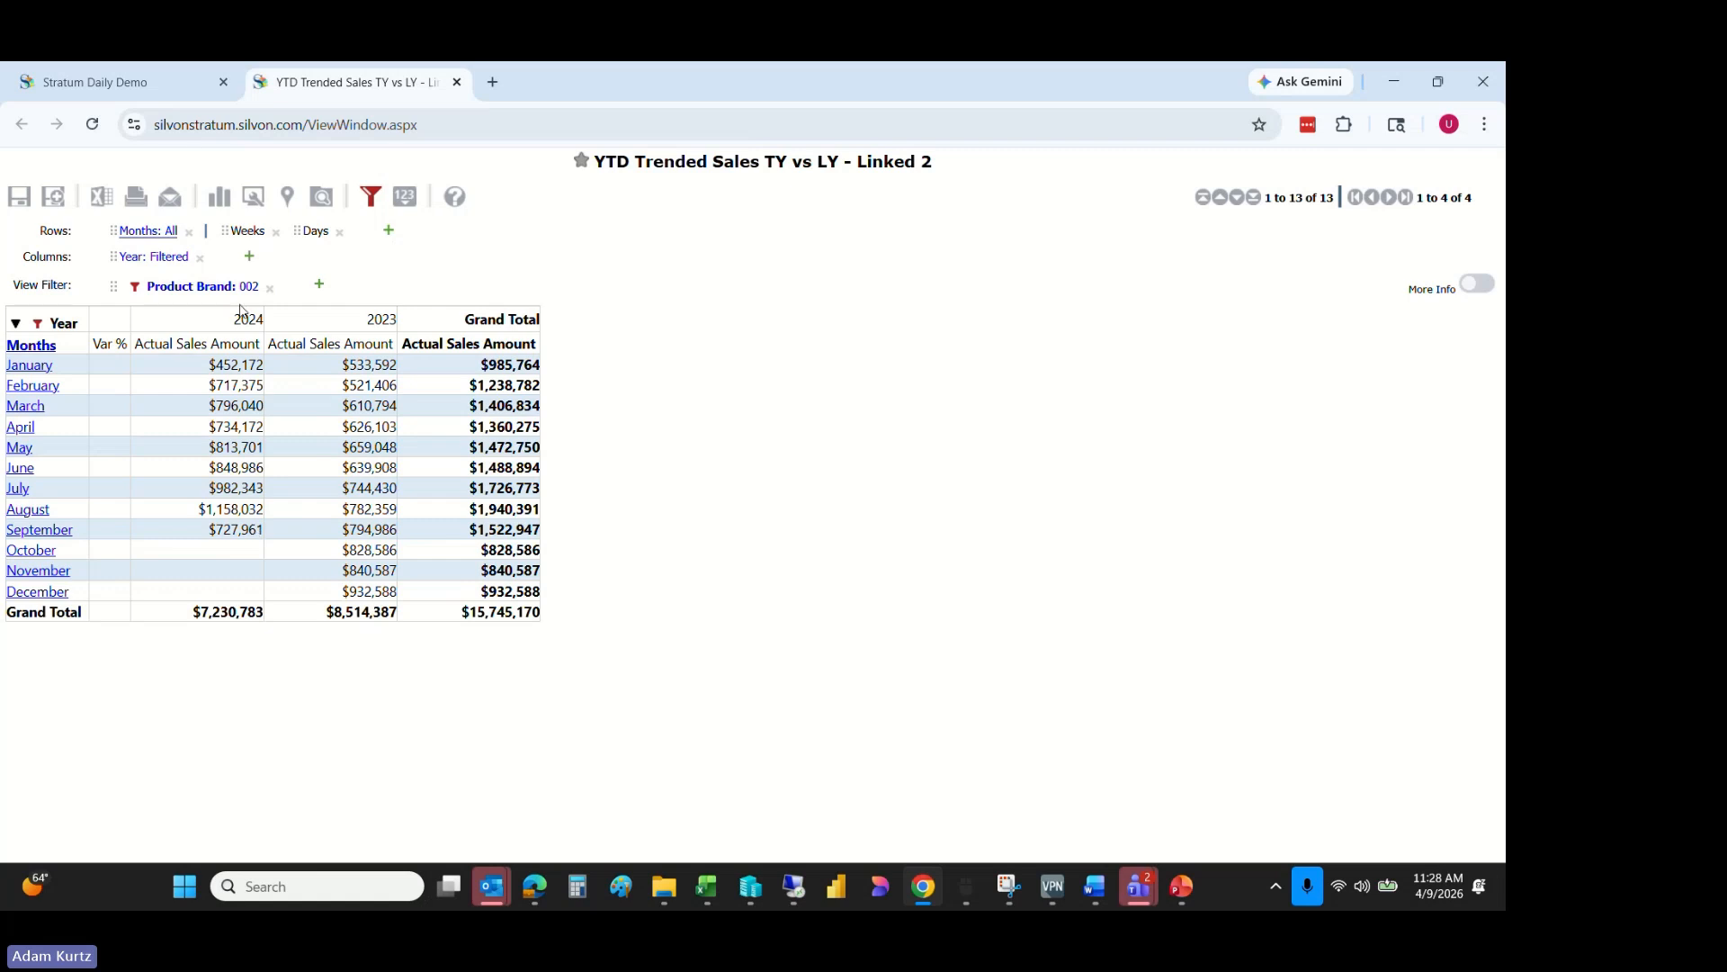
pyautogui.click(458, 83)
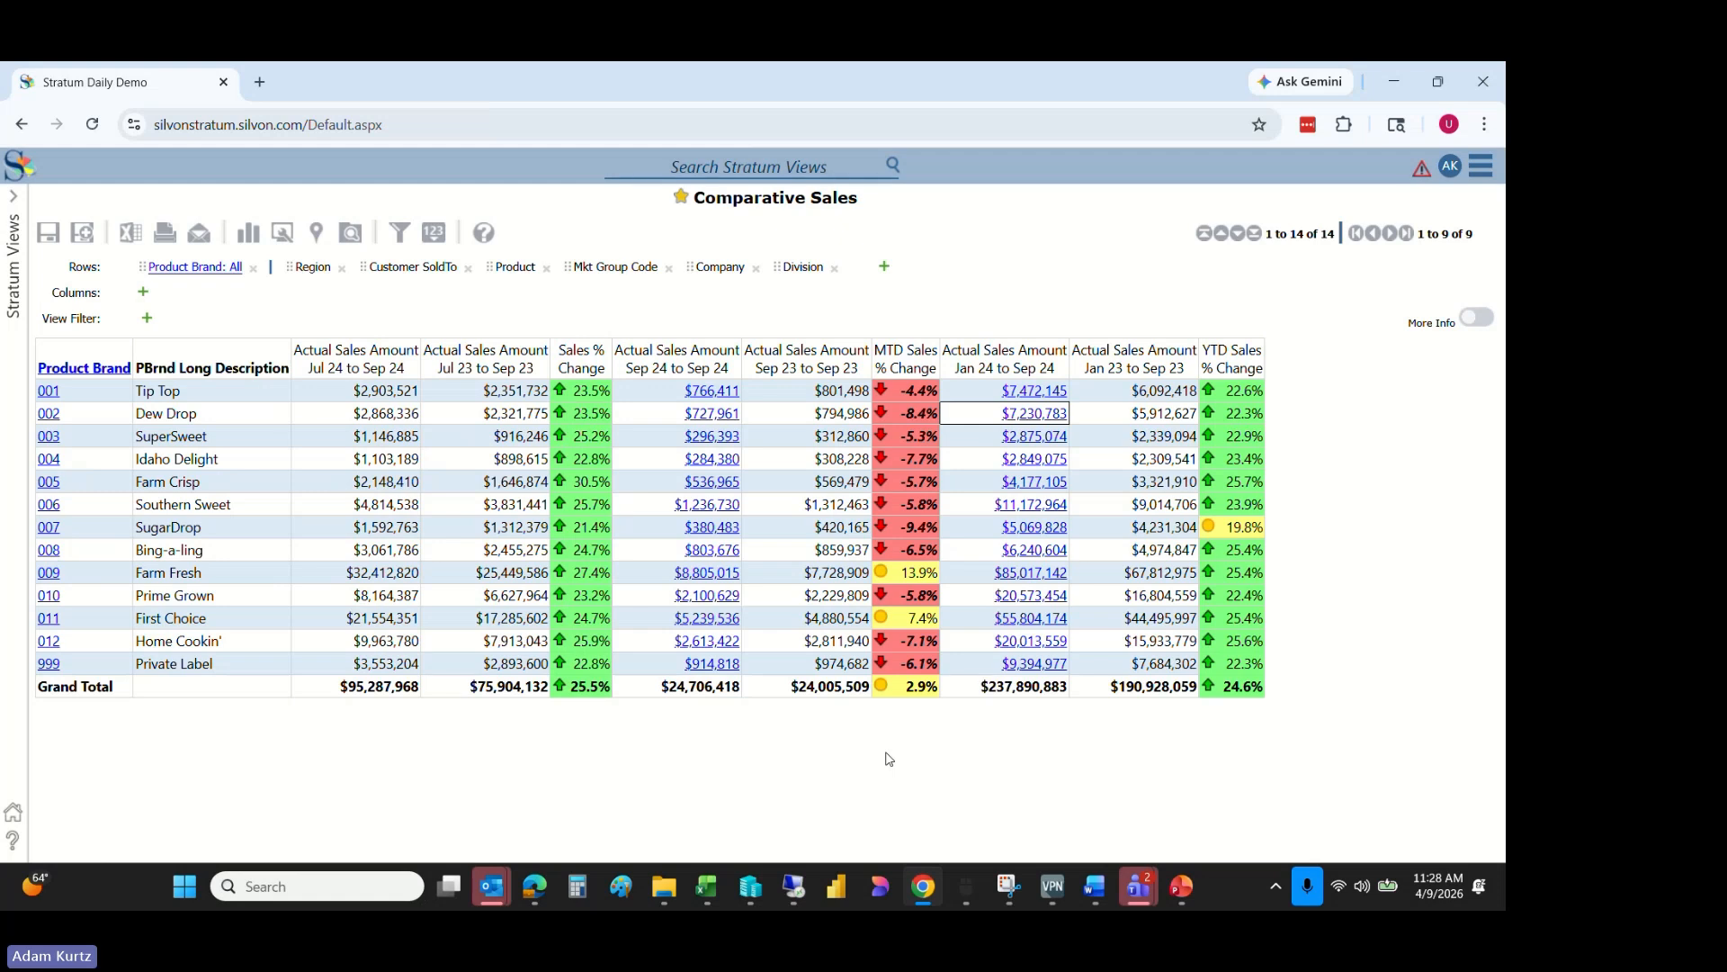
# - View the linked Open Order Review by Week for Tip Top's Sep 24 sales amount in a separate window, and close it
pyautogui.click(717, 396)
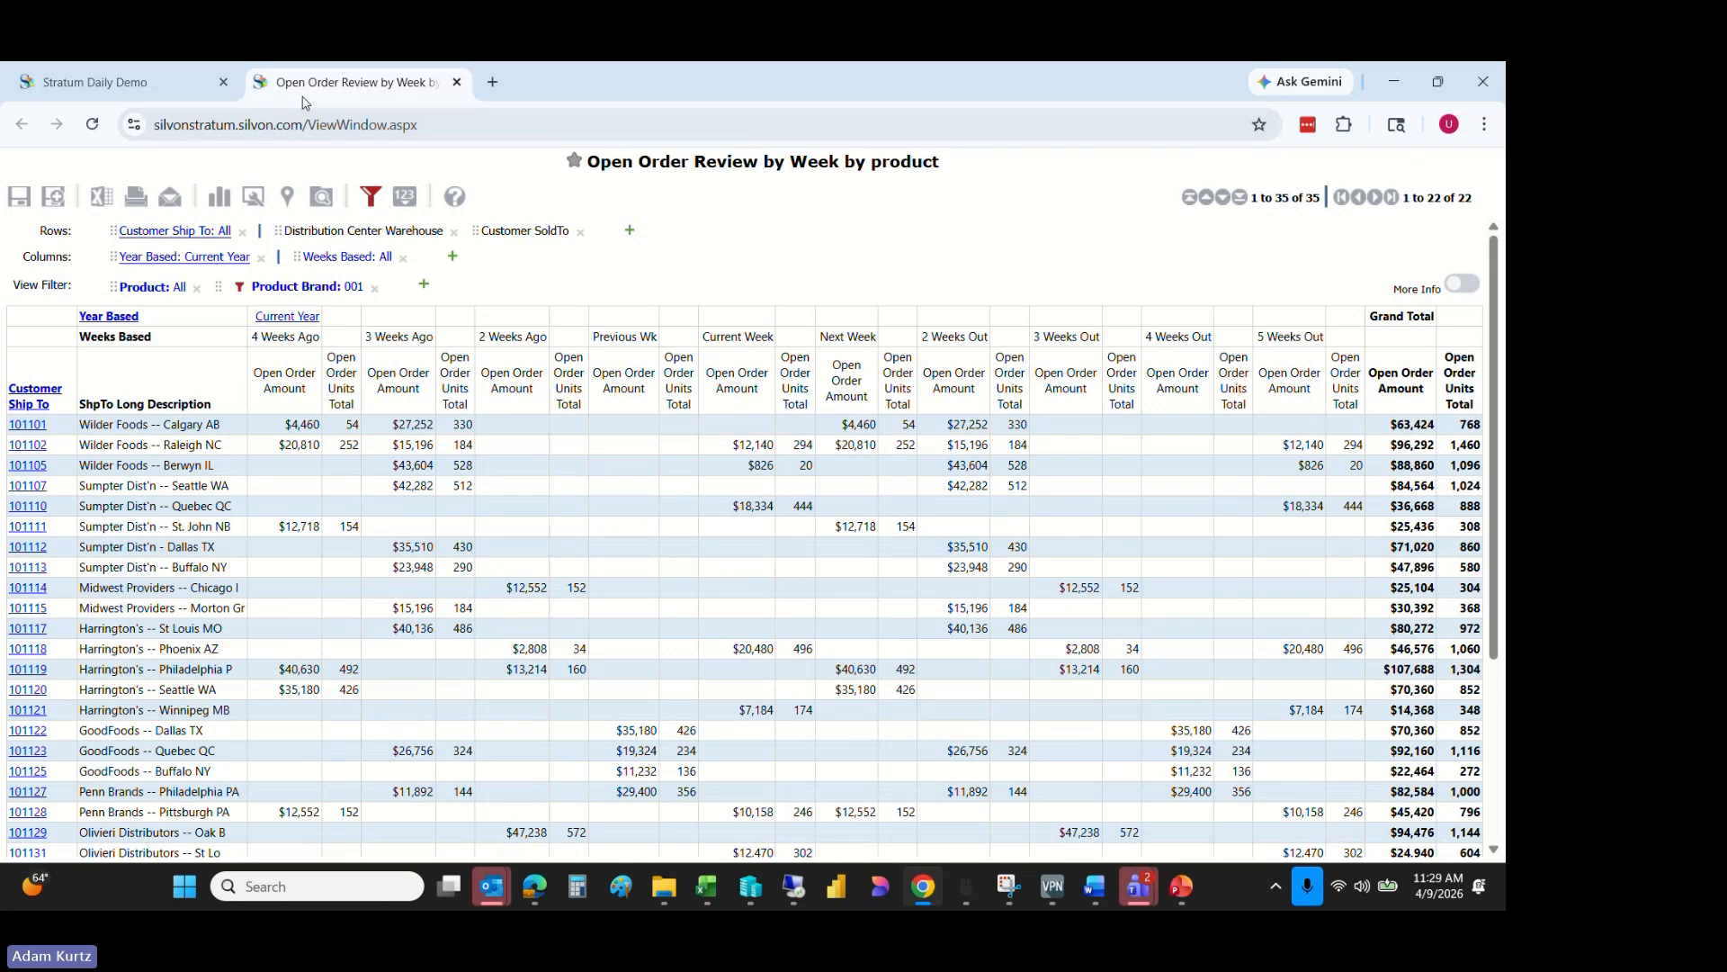
pyautogui.moveTo(302, 90); pyautogui.dragTo(267, 165)
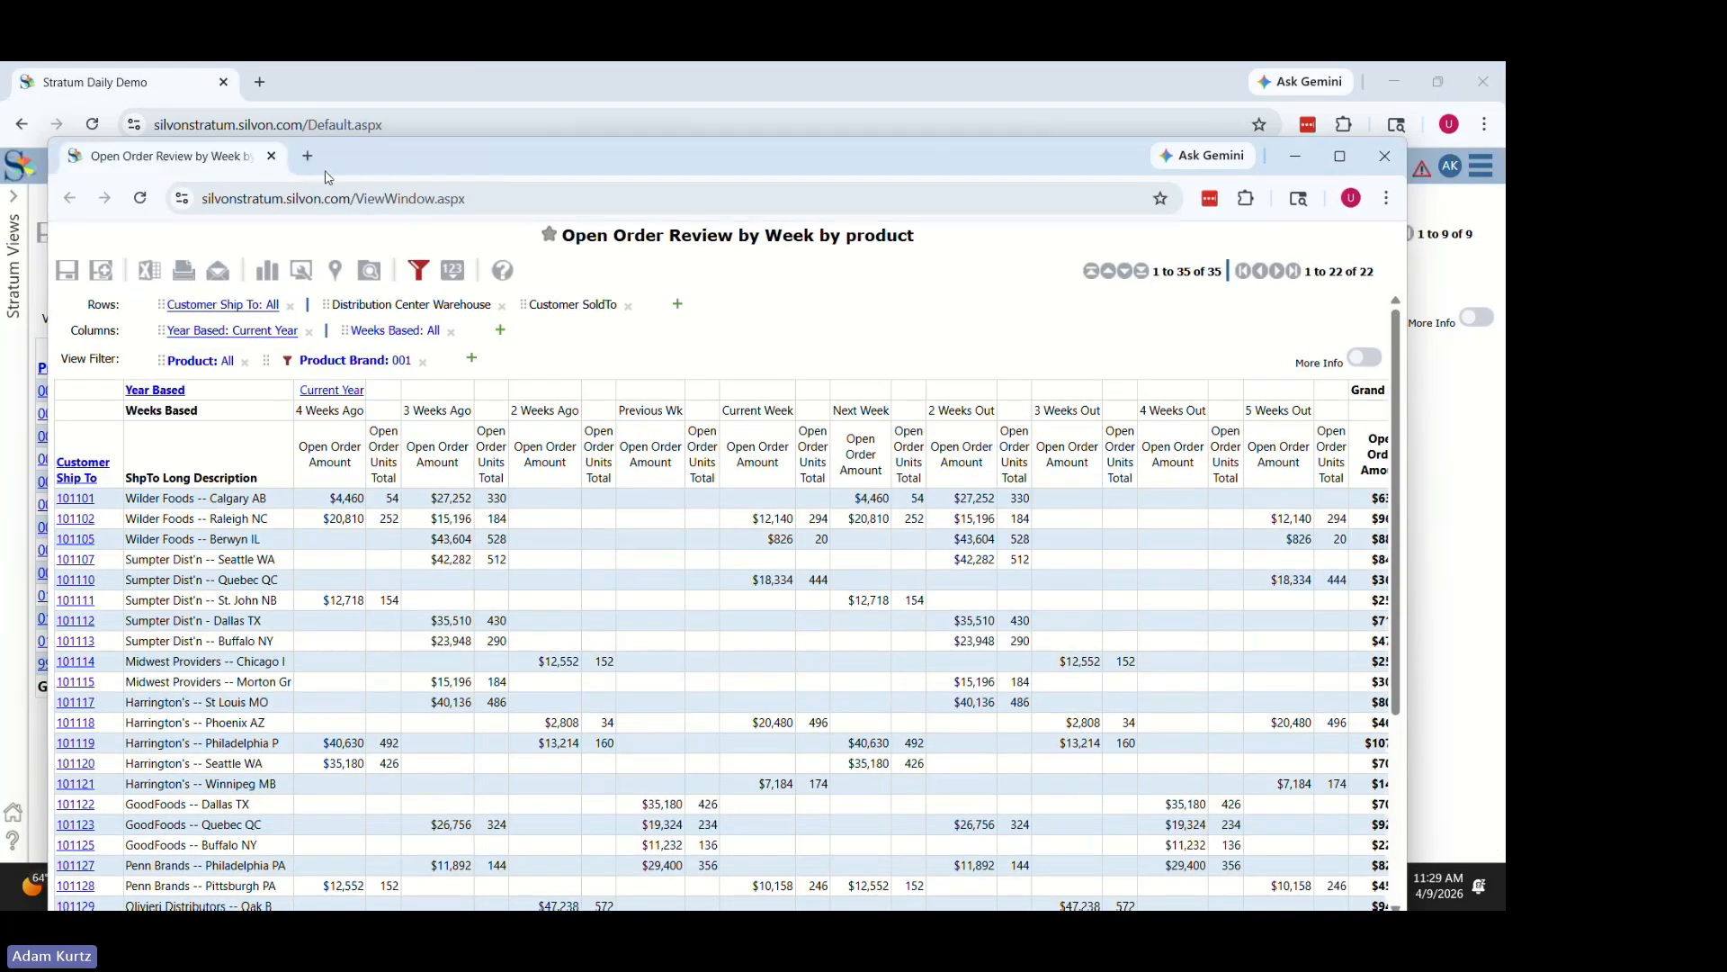
pyautogui.click(269, 158)
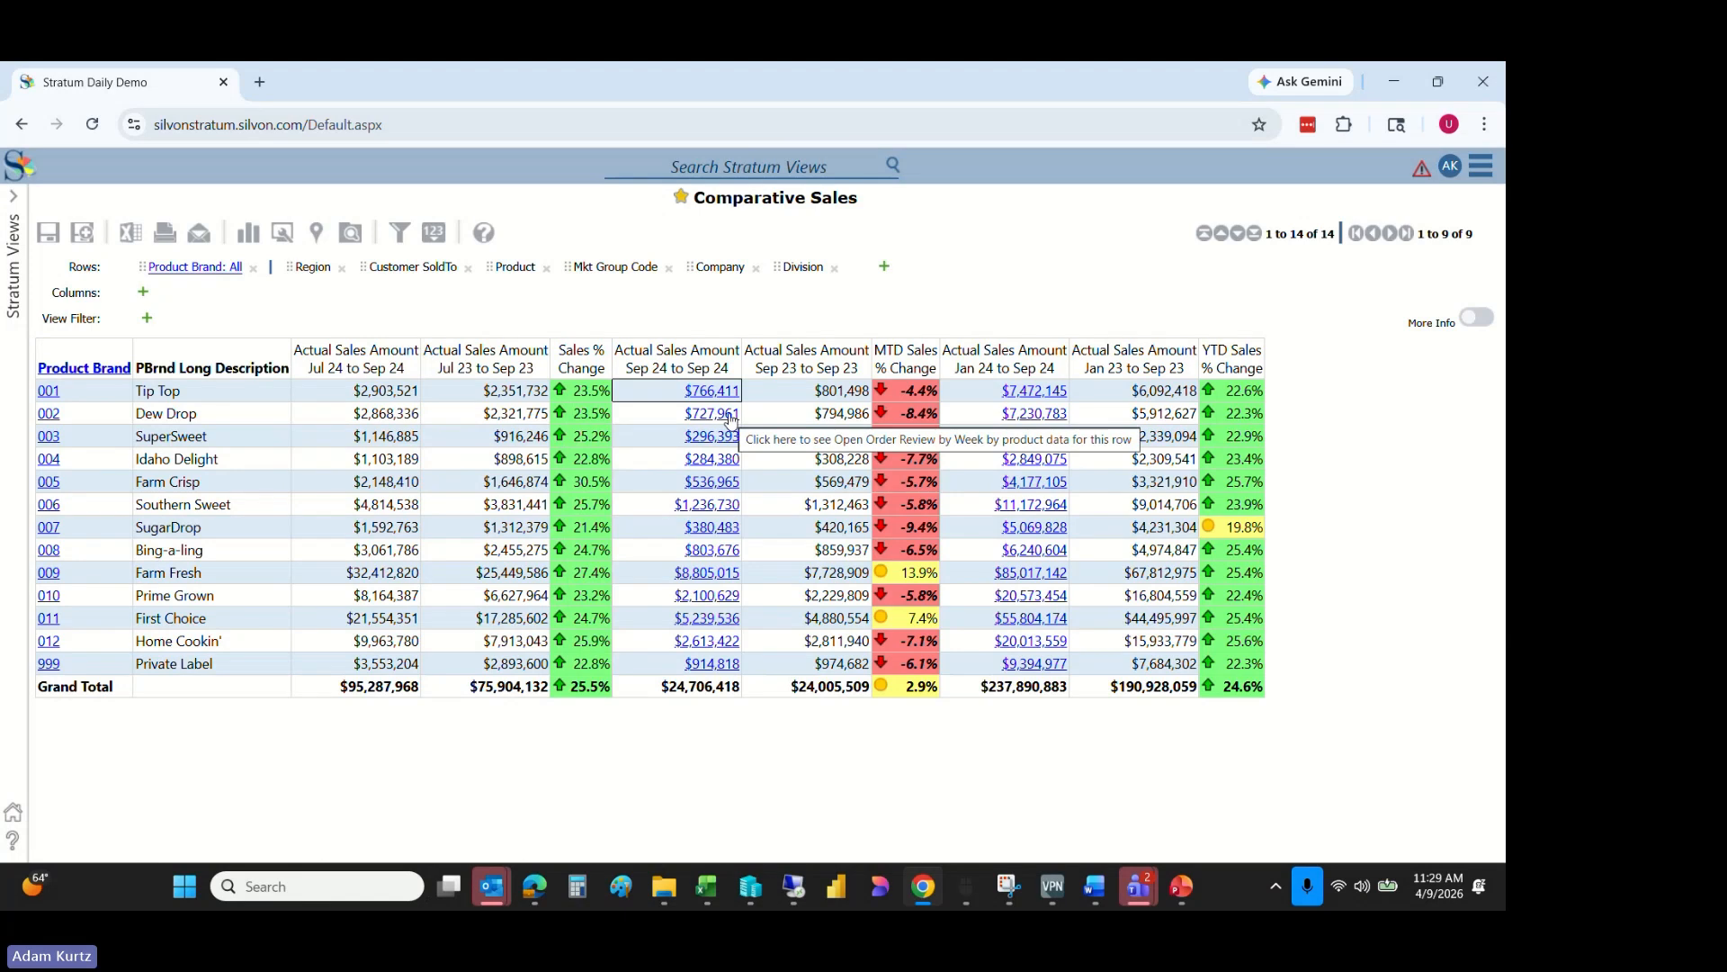
# - Show the view's structure and the full properties of the Actual Sales Amount Sep 24 to Sep 24 measure, down to Drilldown View
pyautogui.click(352, 234)
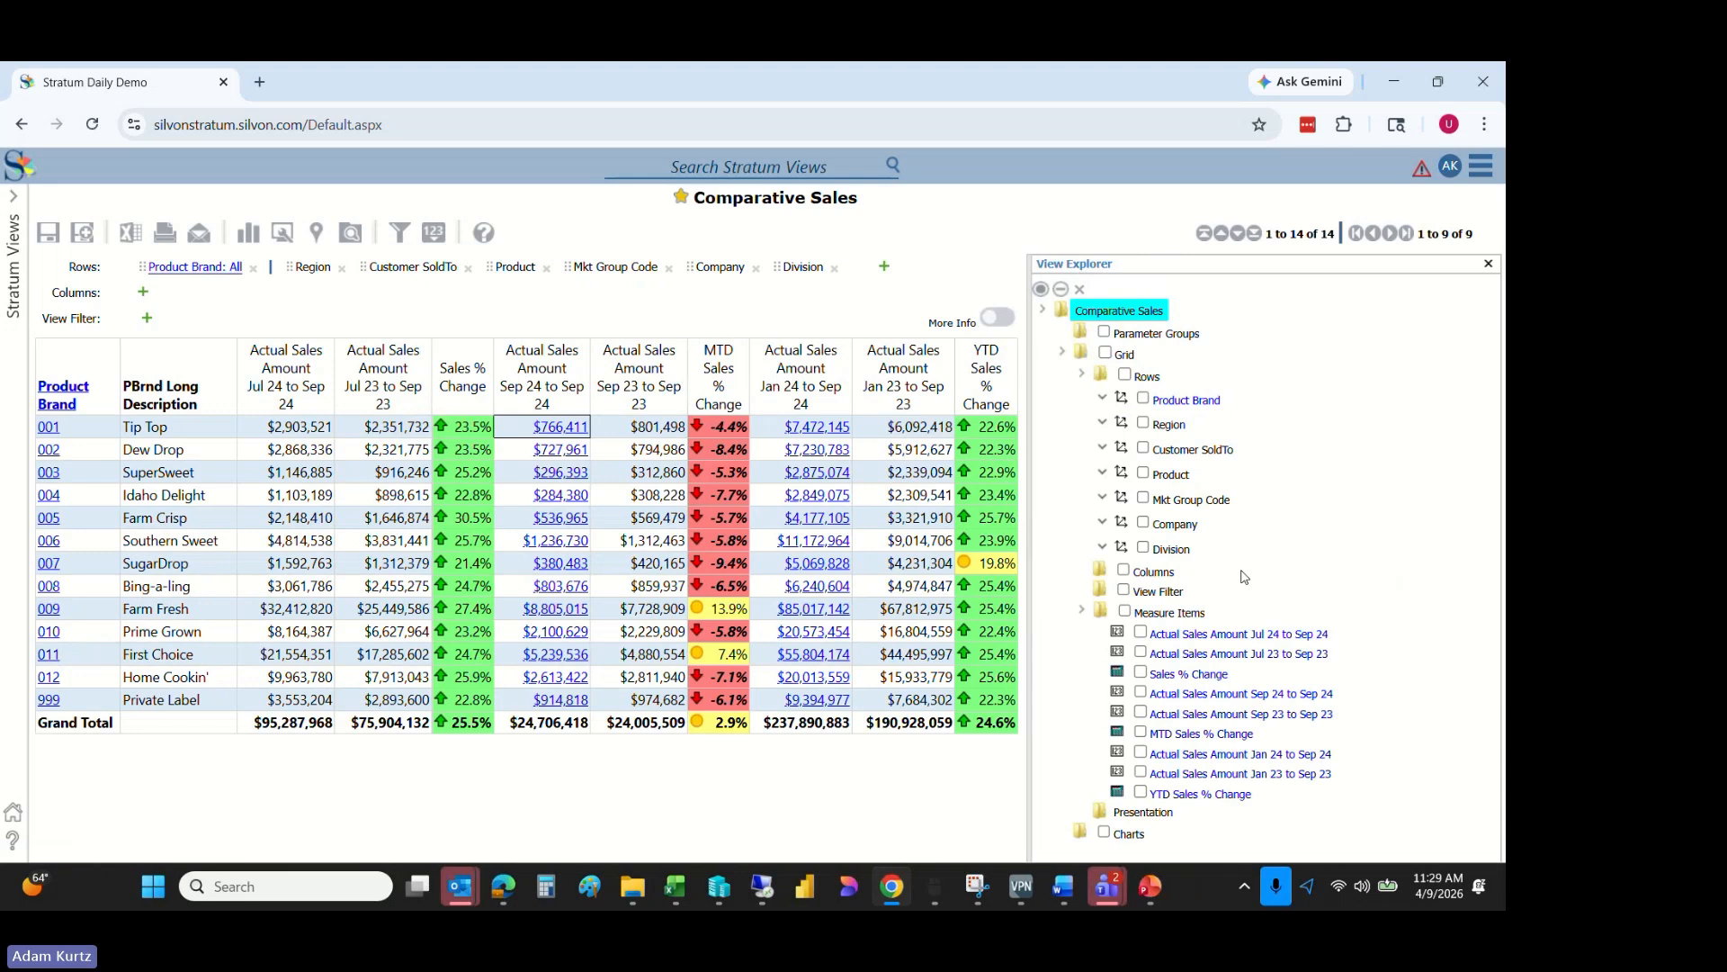
pyautogui.rightClick(555, 388)
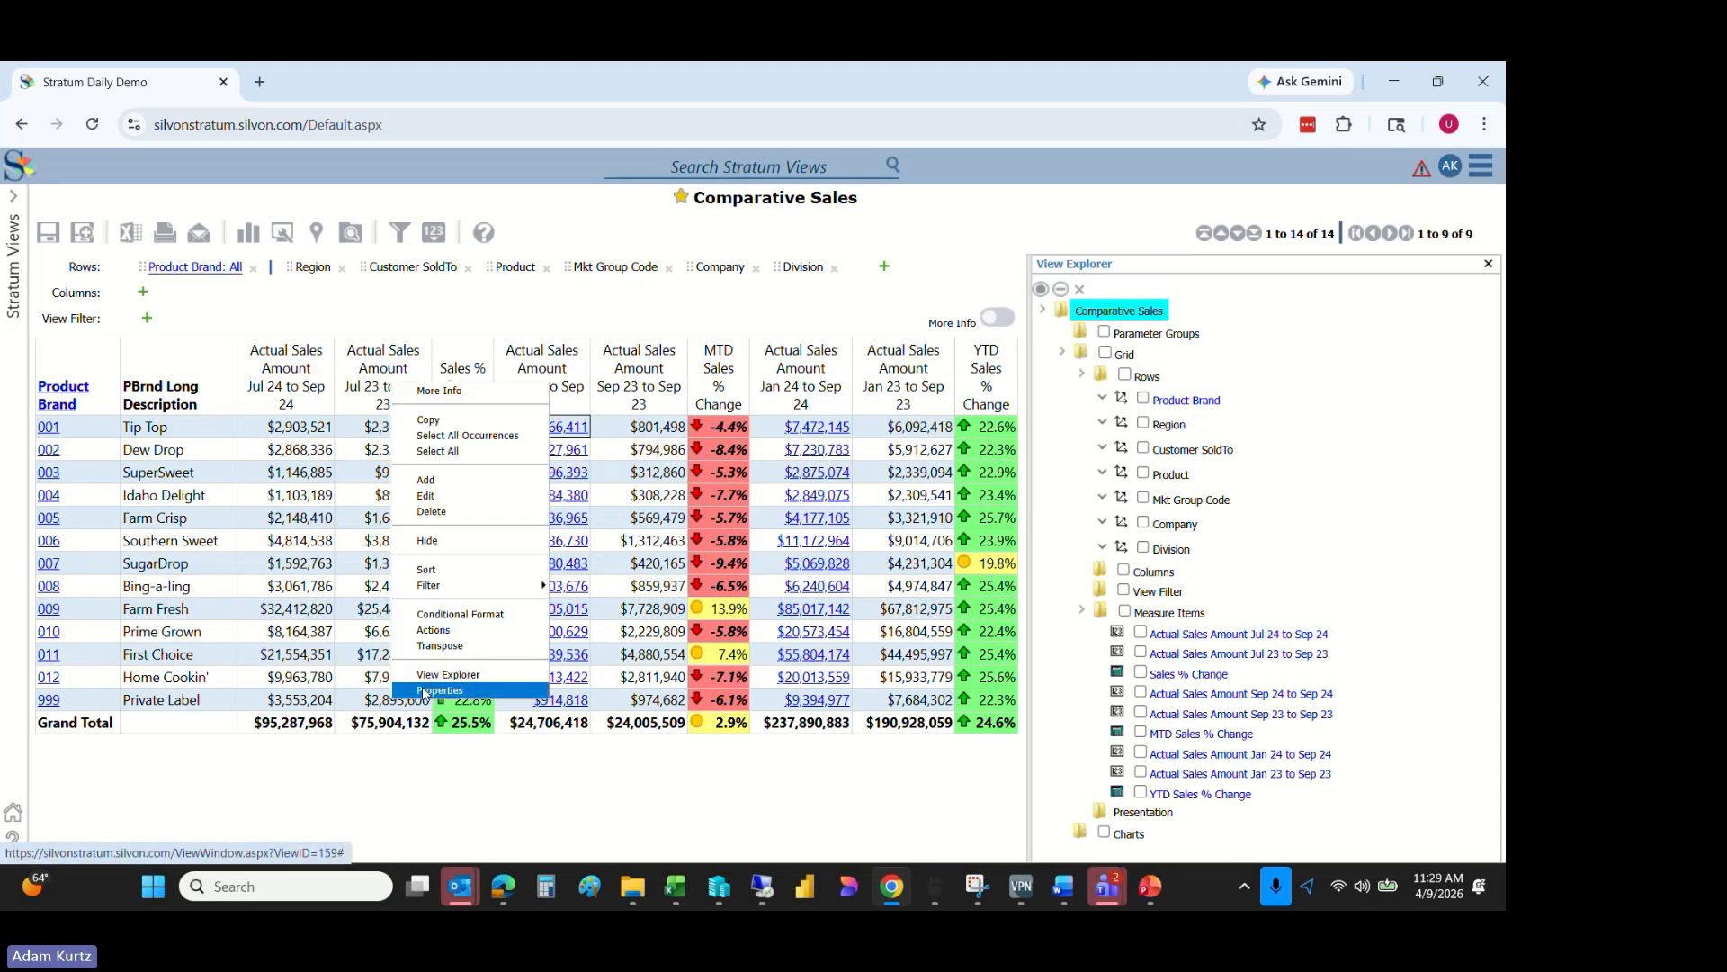
pyautogui.click(458, 691)
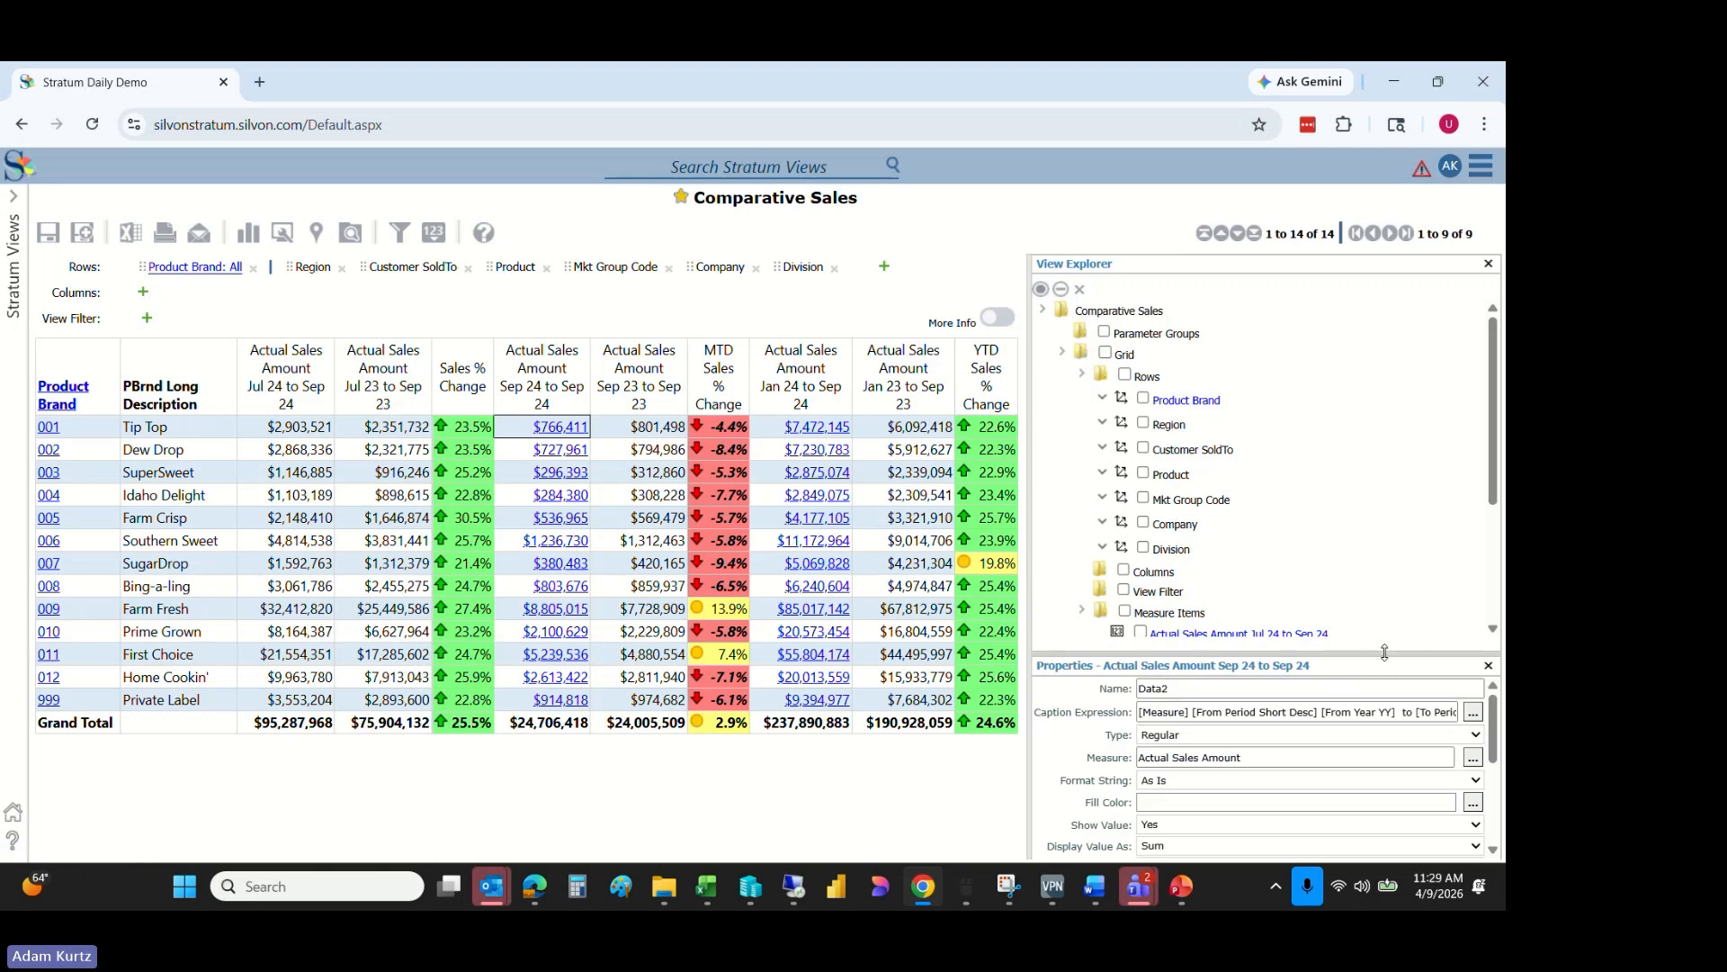
pyautogui.moveTo(1385, 652); pyautogui.dragTo(1384, 522)
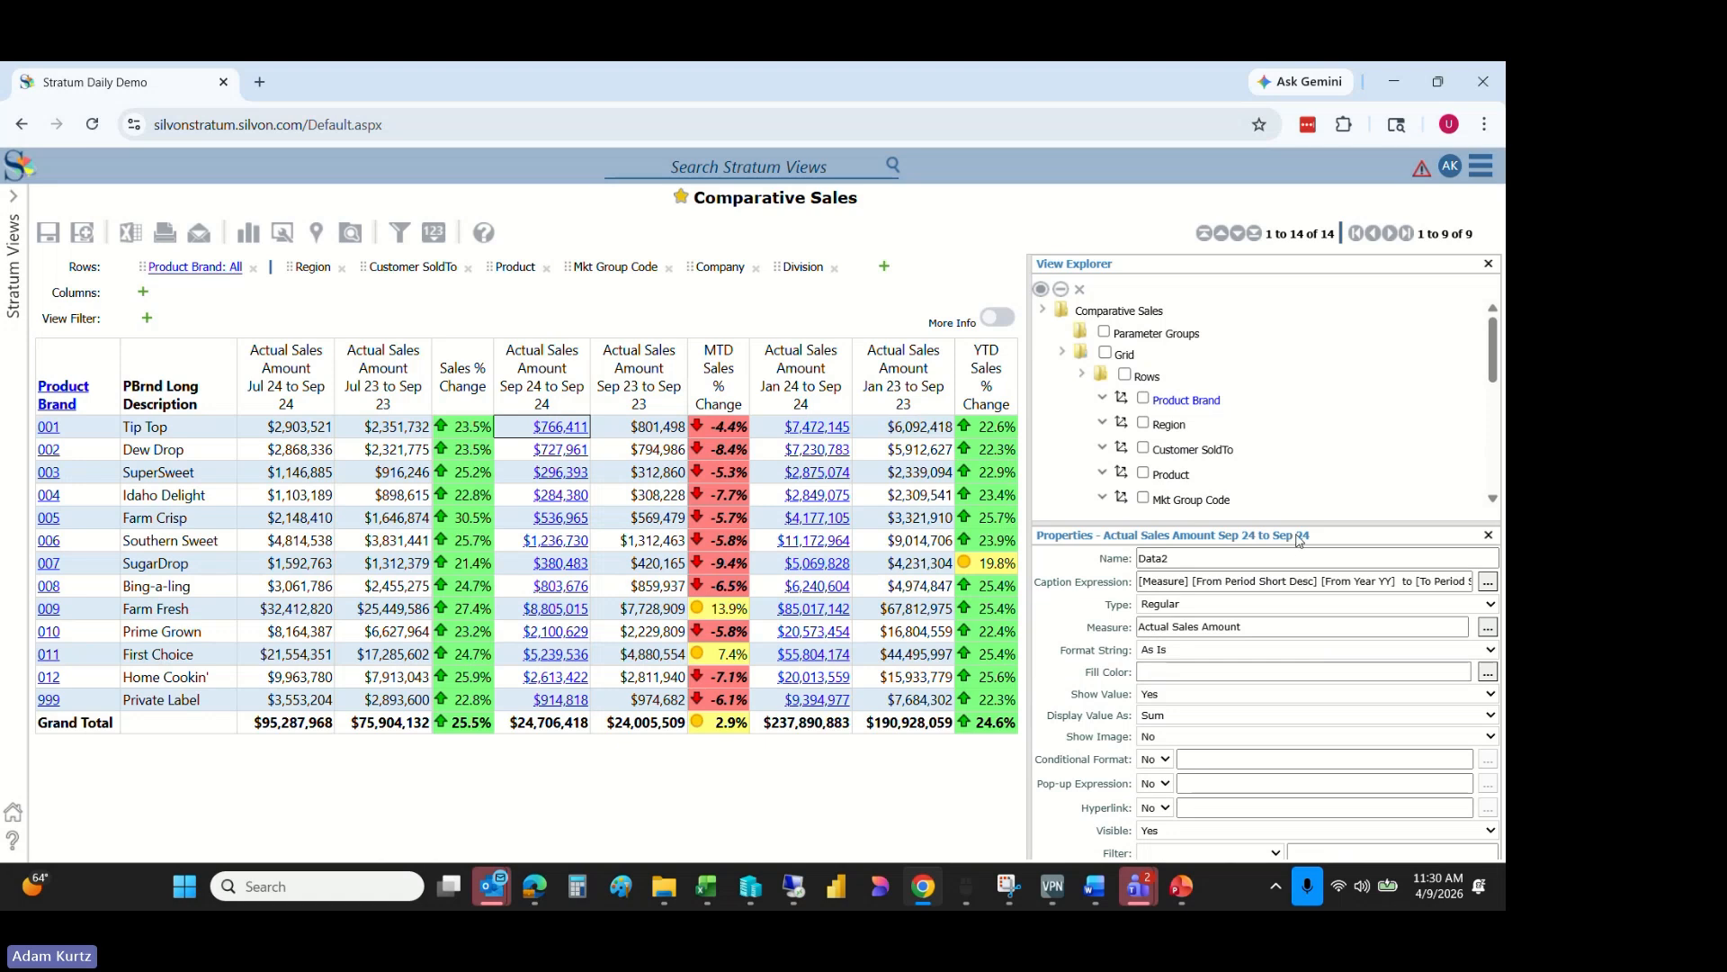
pyautogui.moveTo(1299, 529); pyautogui.dragTo(1310, 346)
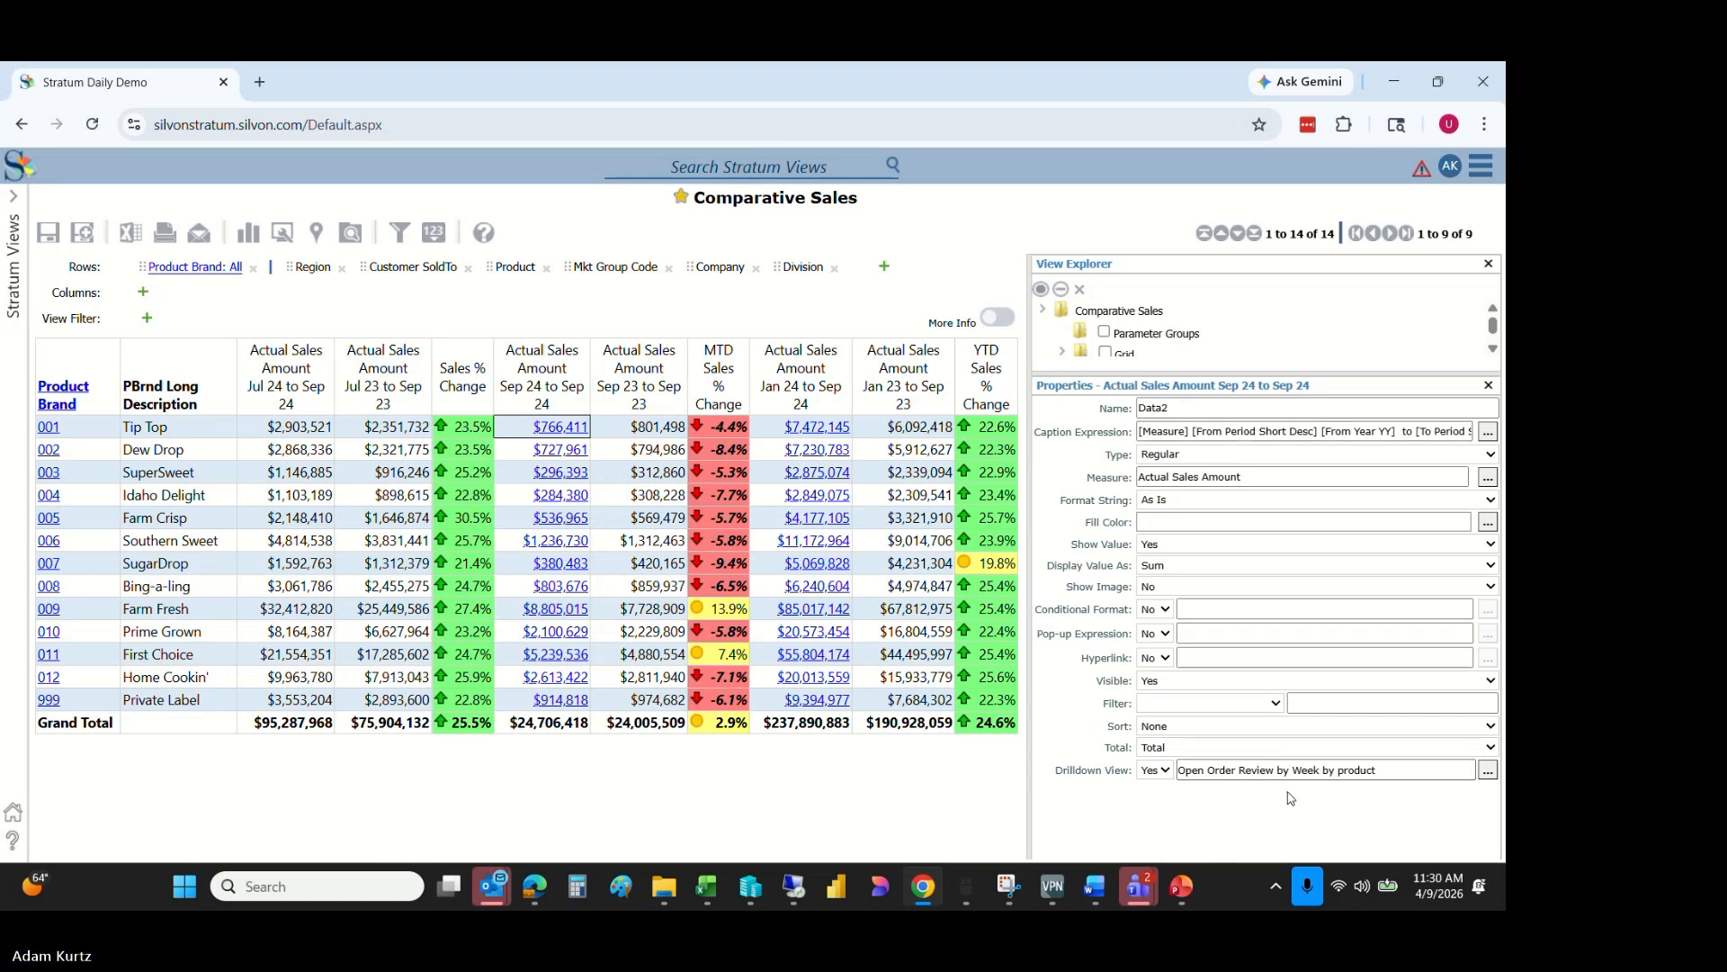
# - Check the measure's Drilldown View setting and the list of views available for linking, leaving the selection unchanged
pyautogui.click(1159, 772)
pyautogui.click(1151, 815)
pyautogui.click(1487, 770)
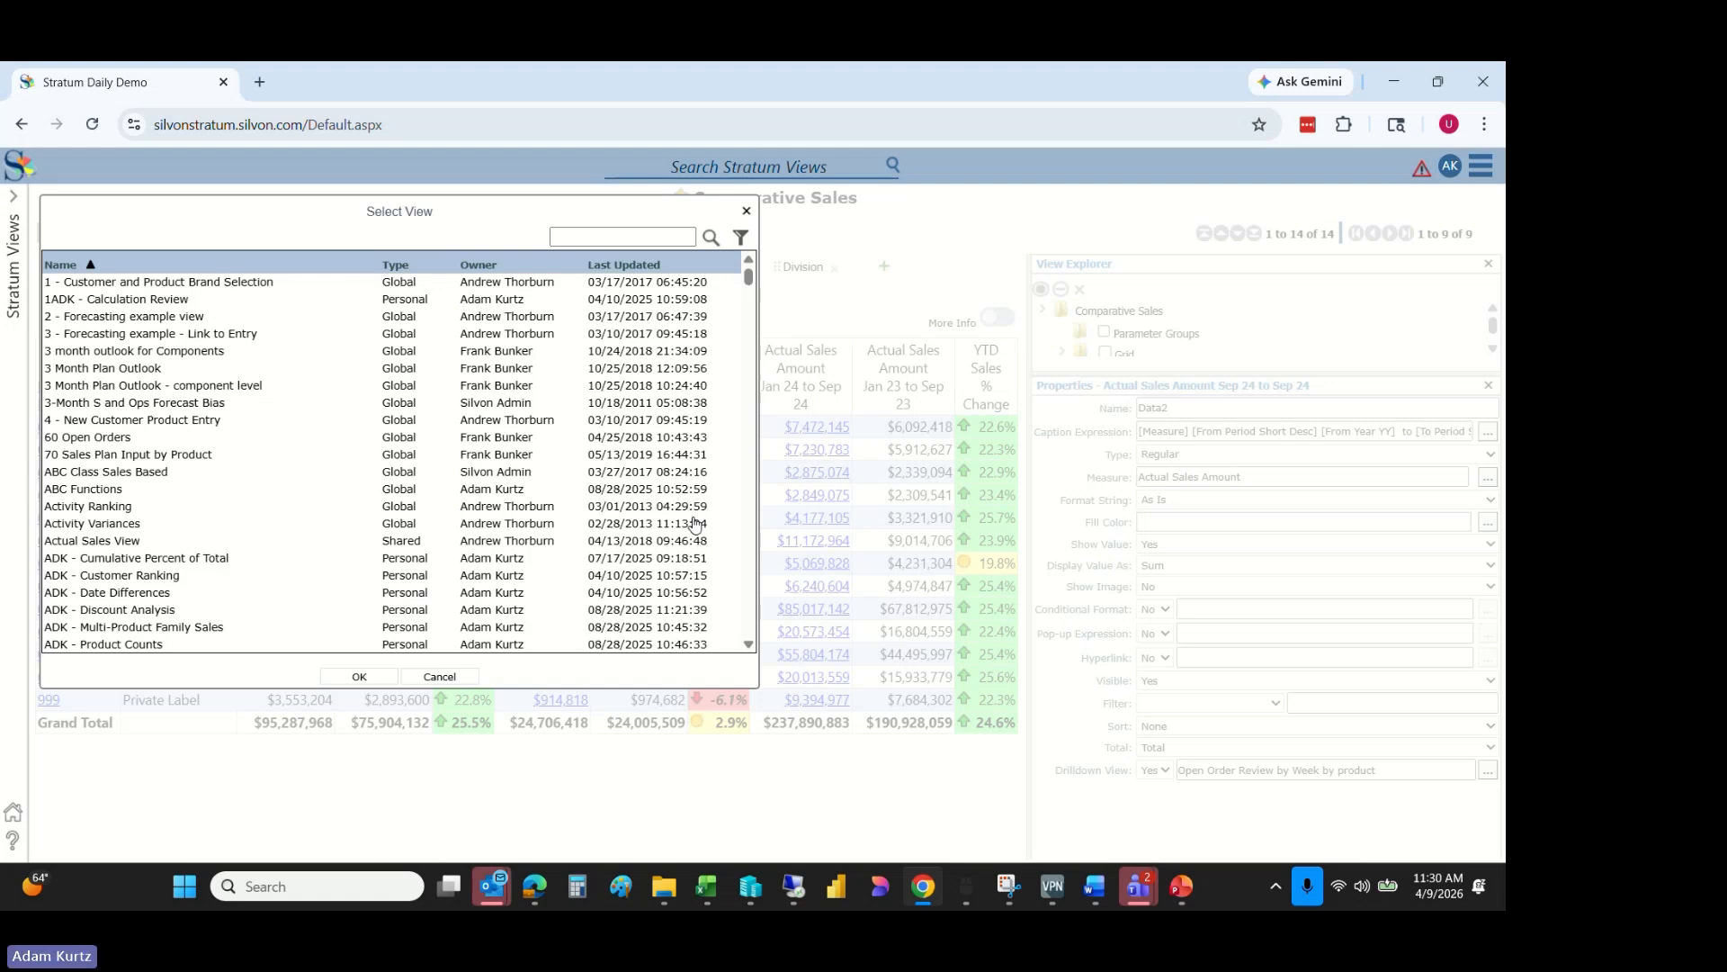
pyautogui.click(438, 677)
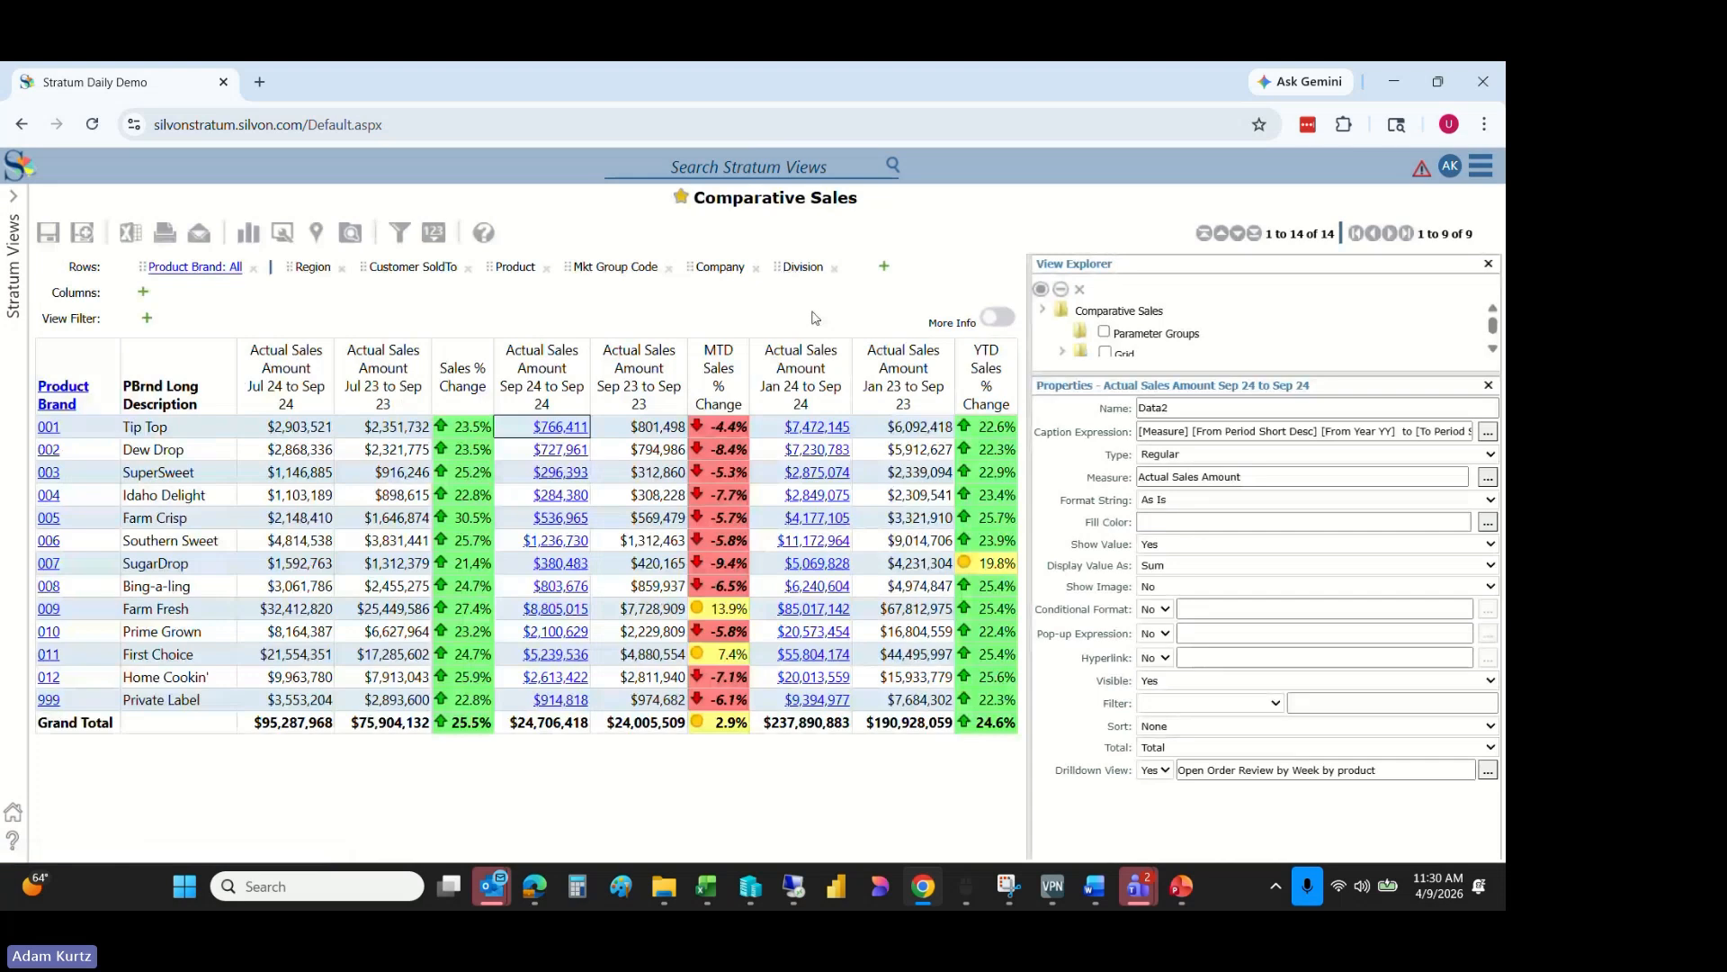